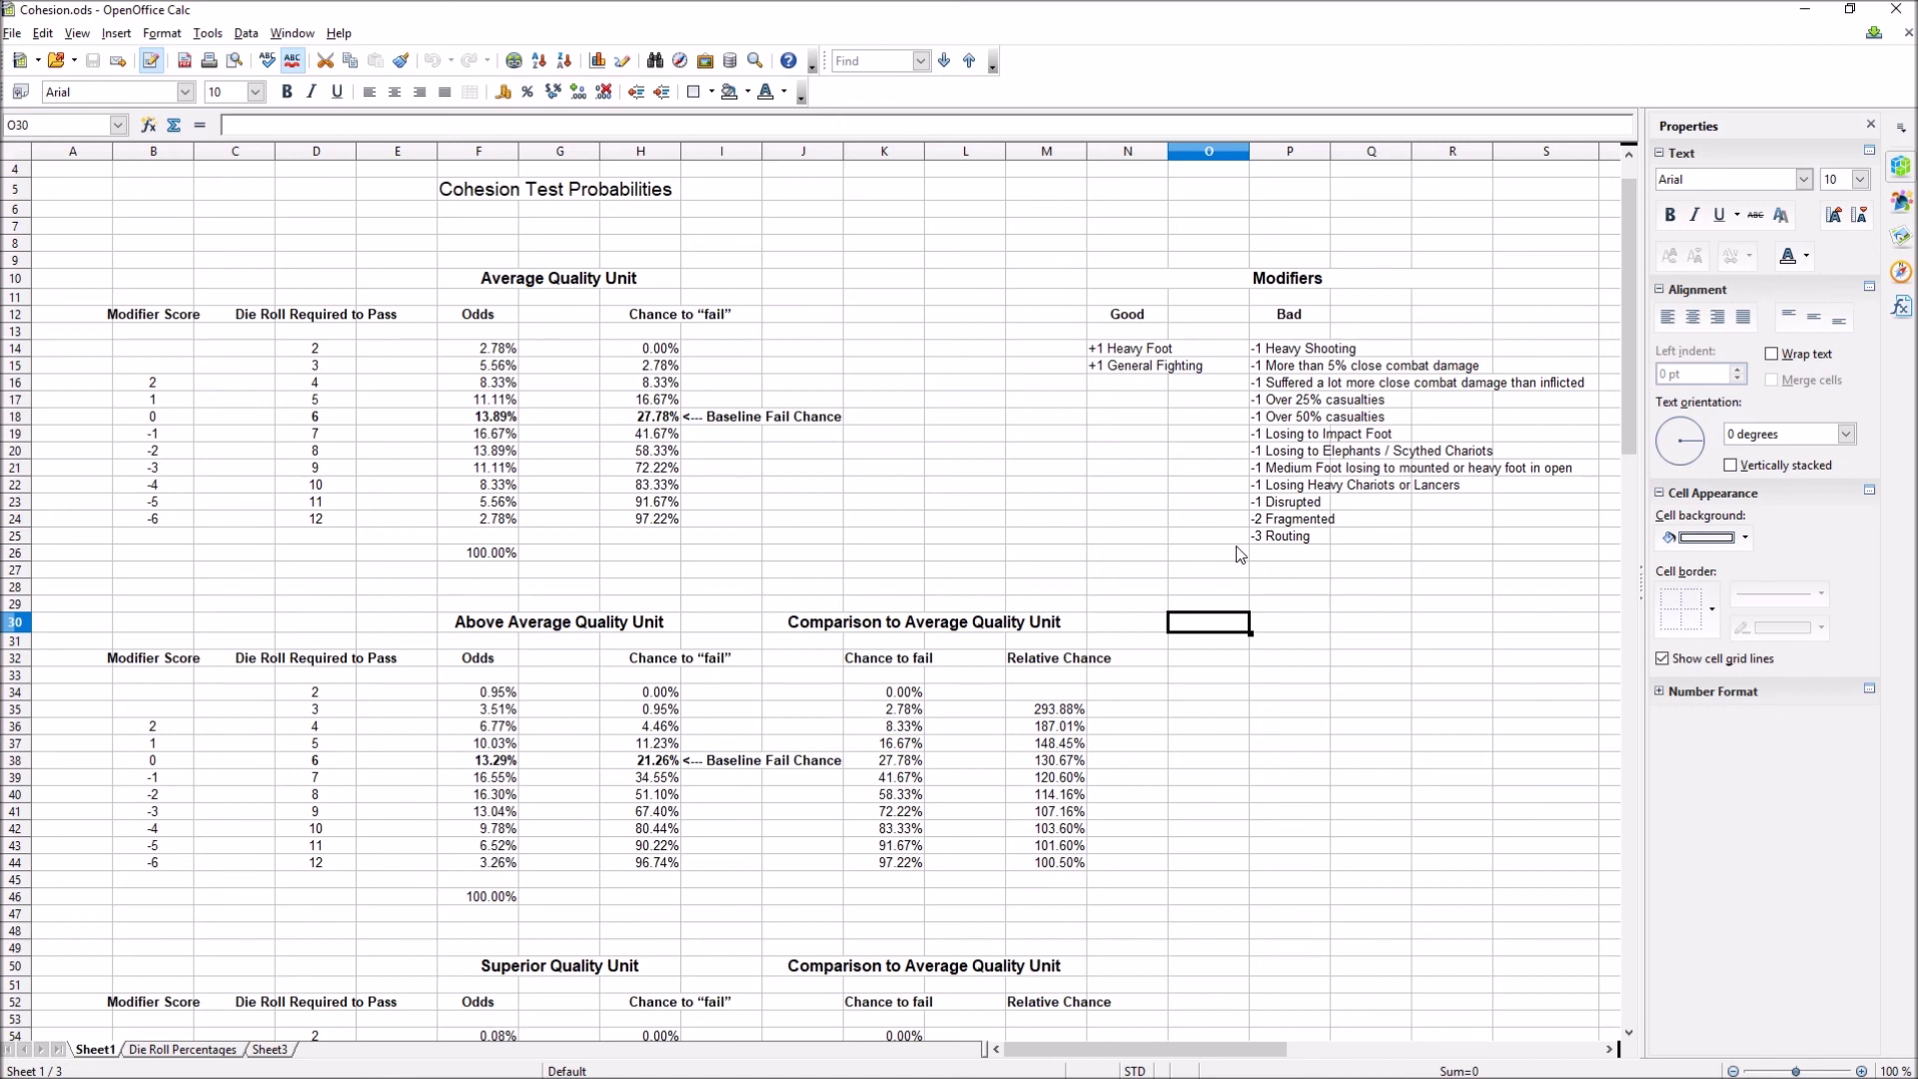
Examine the Average Quality Unit's baseline chance to fail and its chance to fail at a modifier score of -2
click(940, 490)
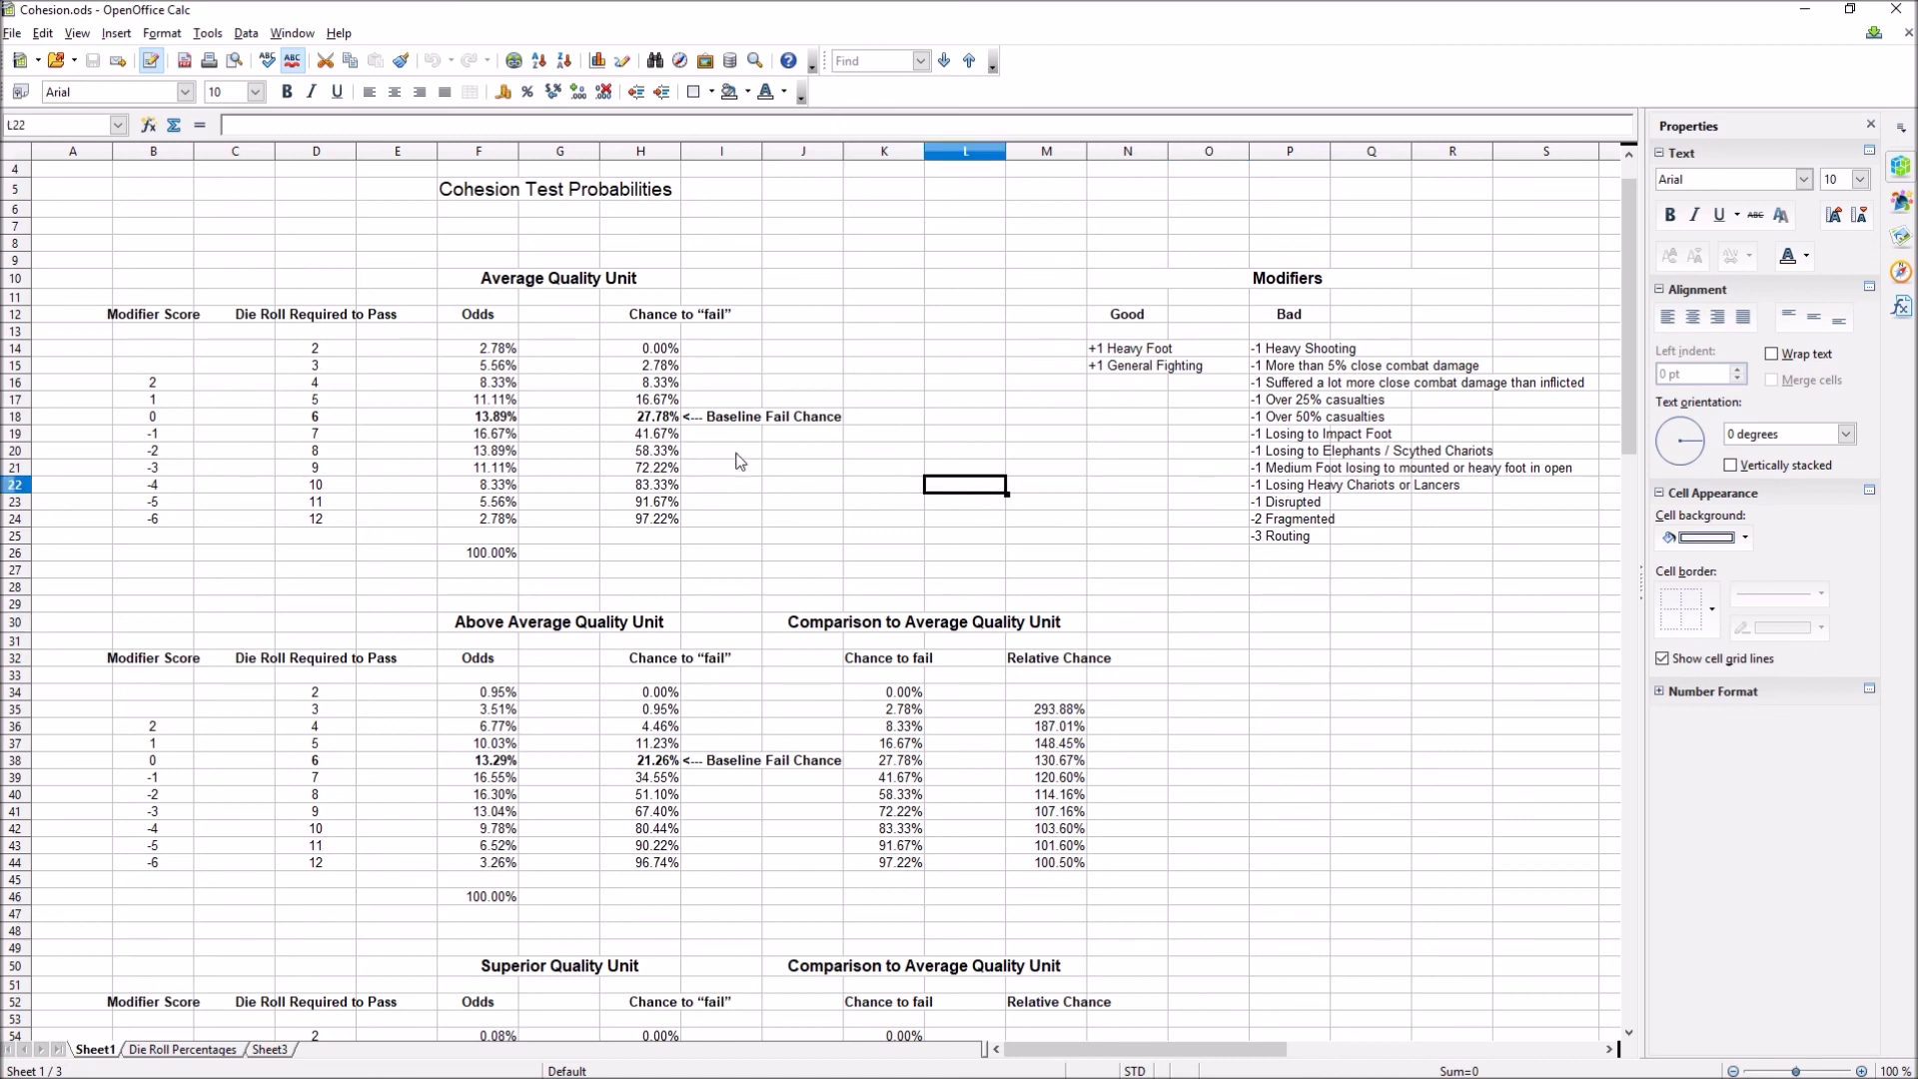
click(652, 419)
scroll(887, 434, down, 2)
scroll(885, 427, up, 2)
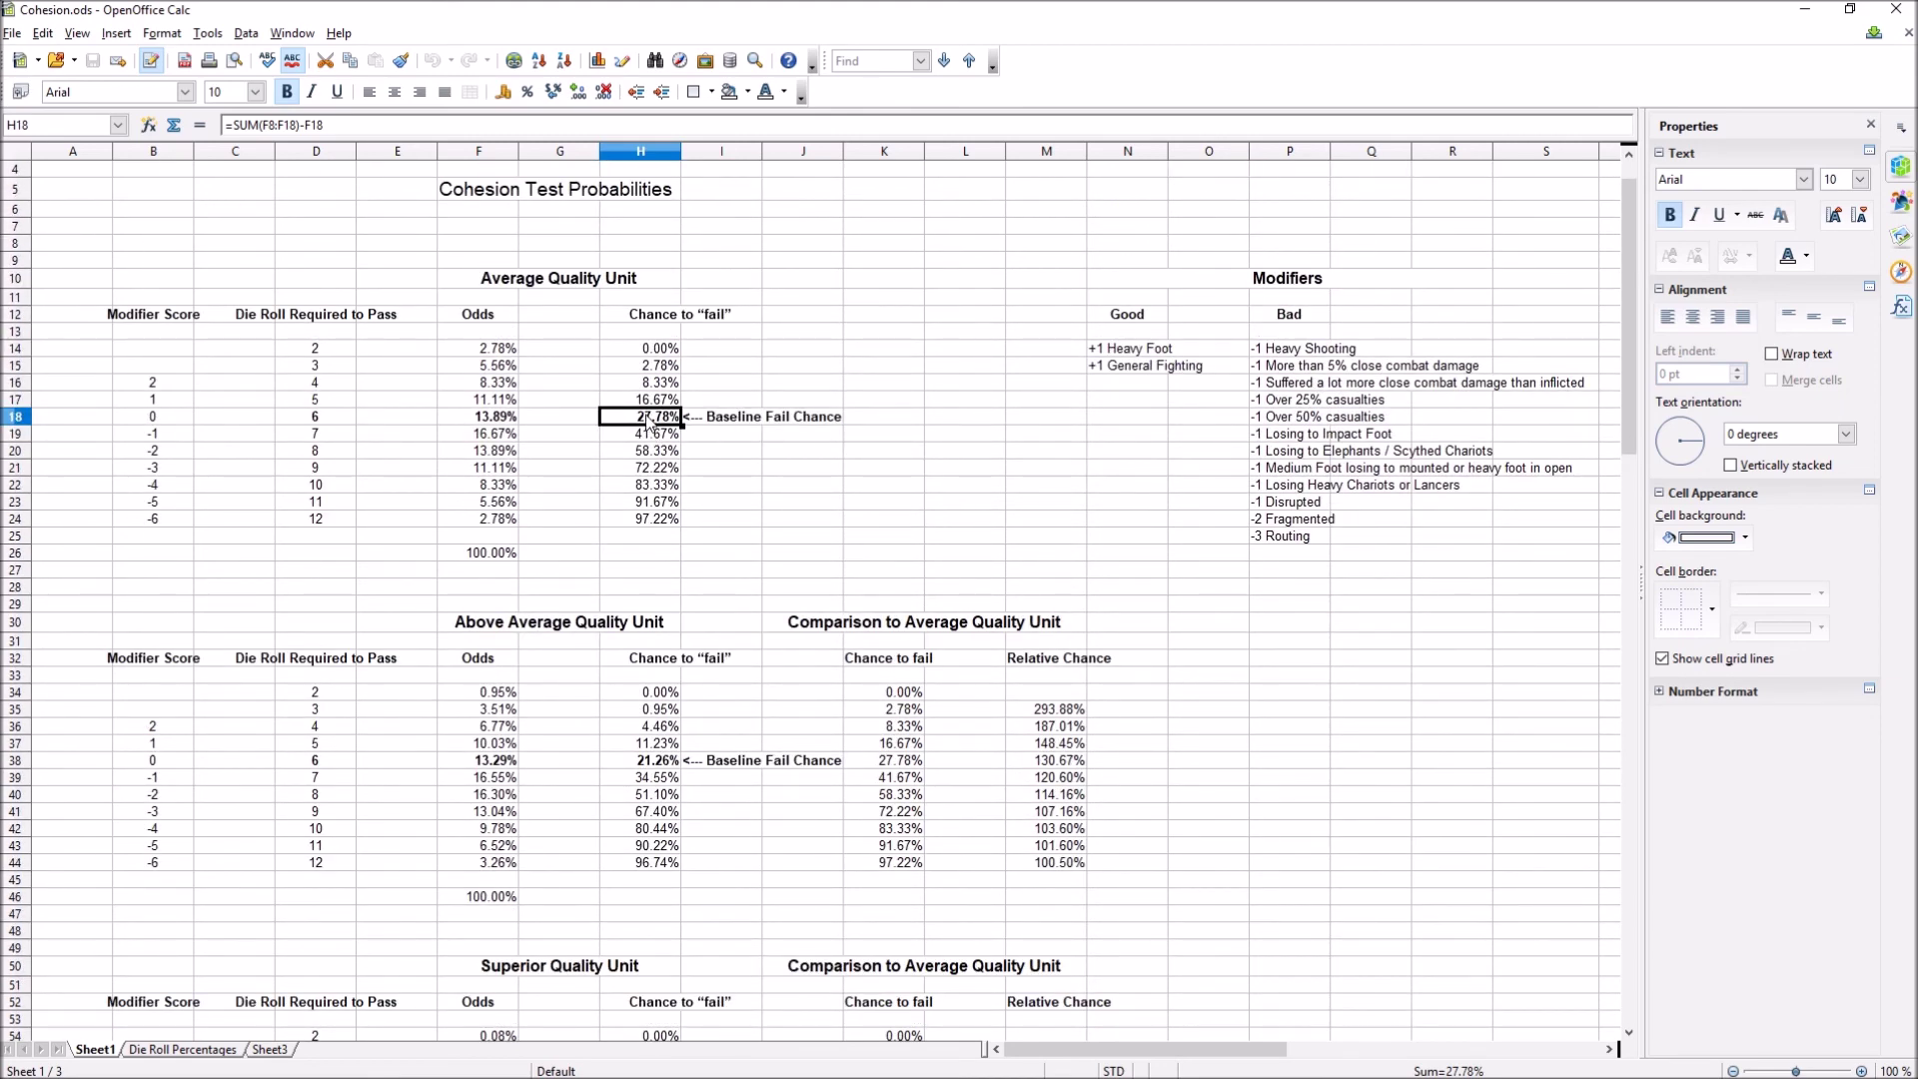
click(658, 450)
key(Up)
key(Up)
click(665, 451)
key(Up)
key(Up)
click(749, 454)
click(649, 417)
click(757, 451)
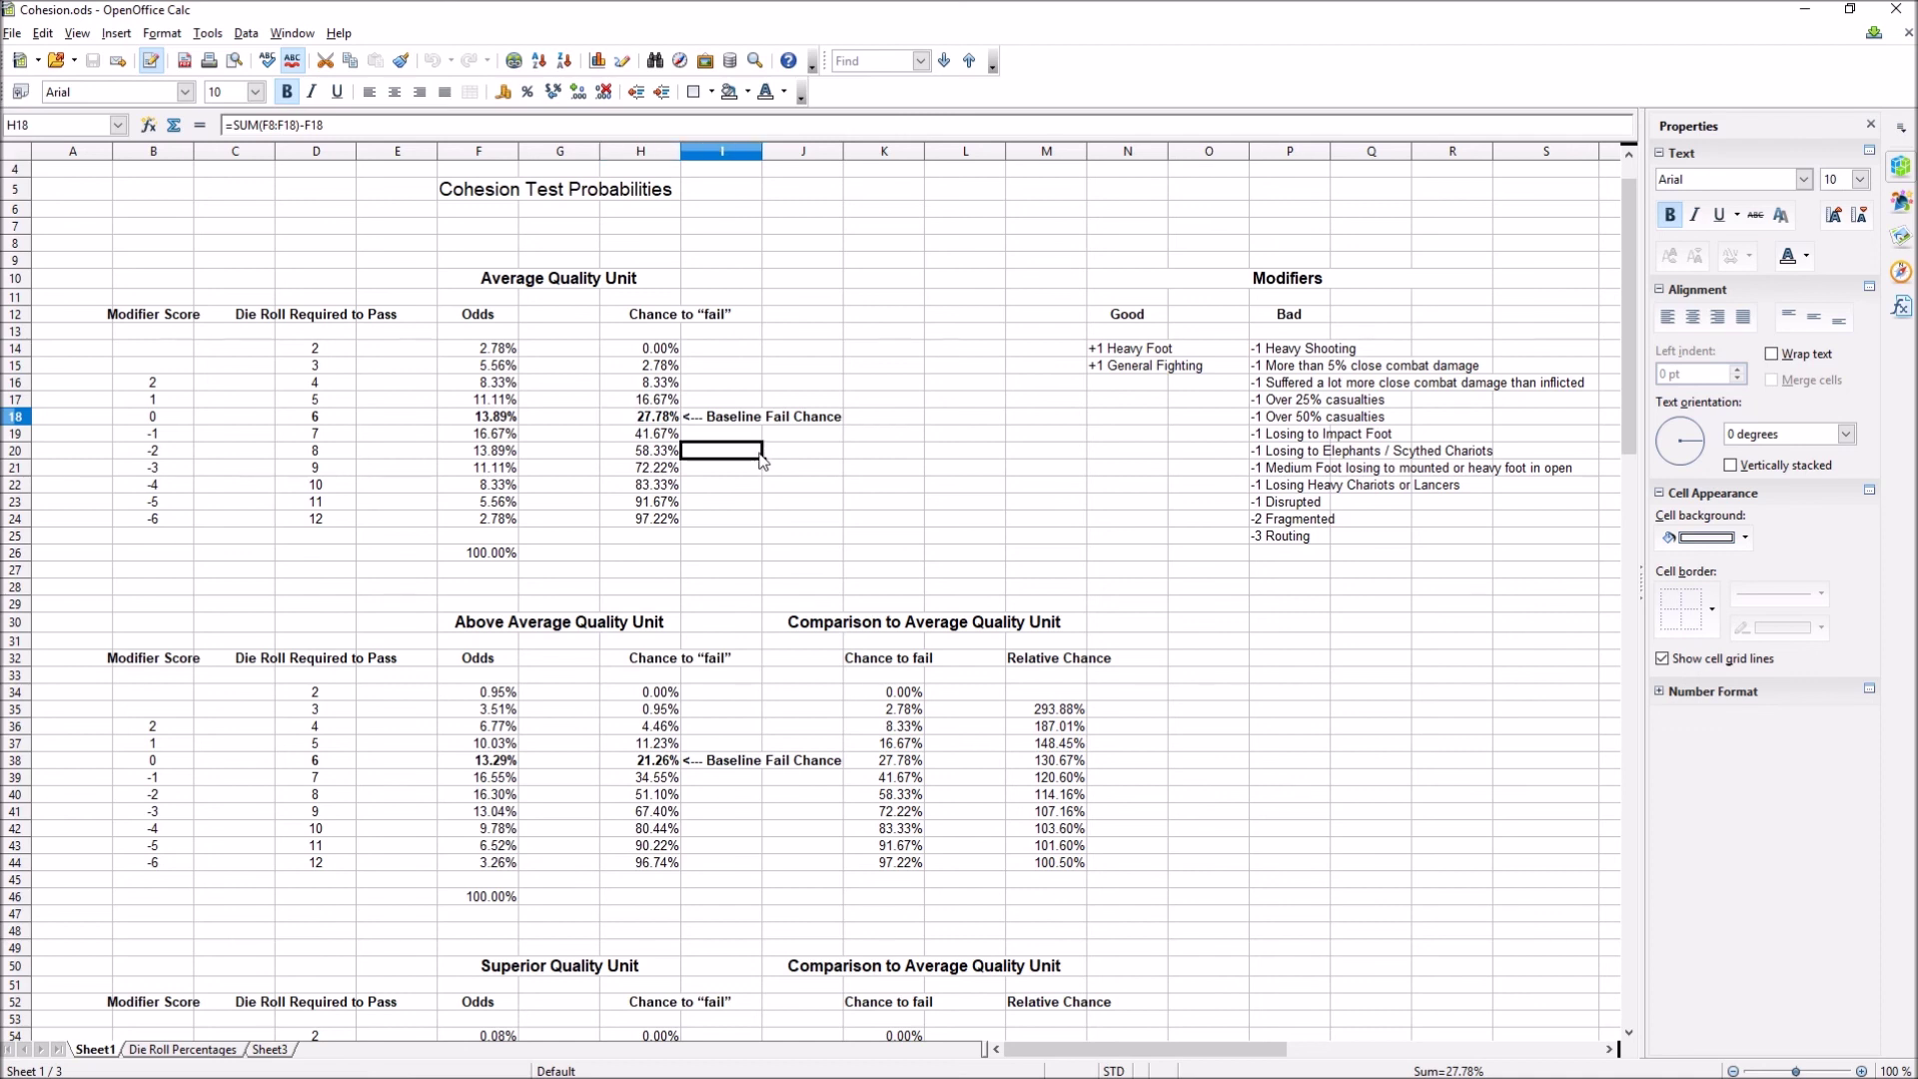
Compare the Average Quality Unit's baseline chance to fail with modifier scores -1 and -2, referring to the Heavy Shooting modifier
click(654, 416)
click(1299, 349)
click(1044, 435)
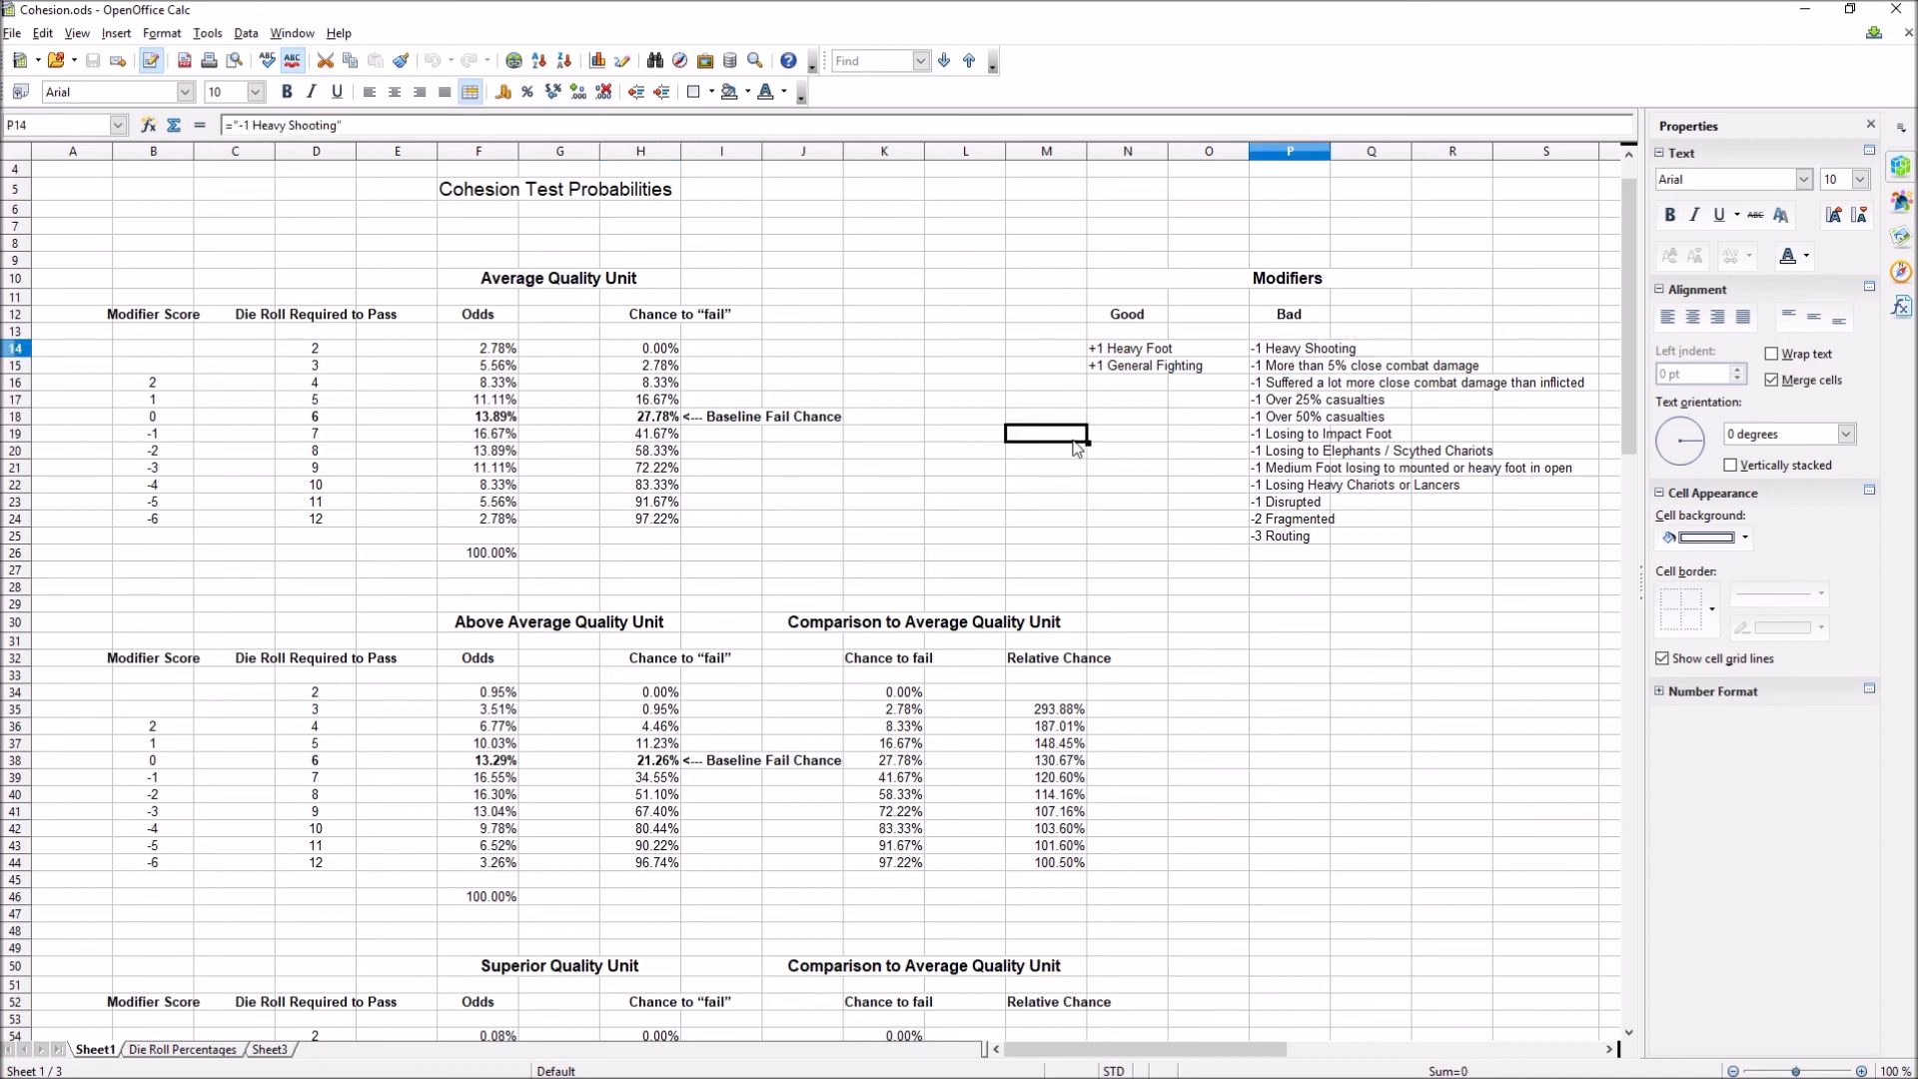
click(1281, 354)
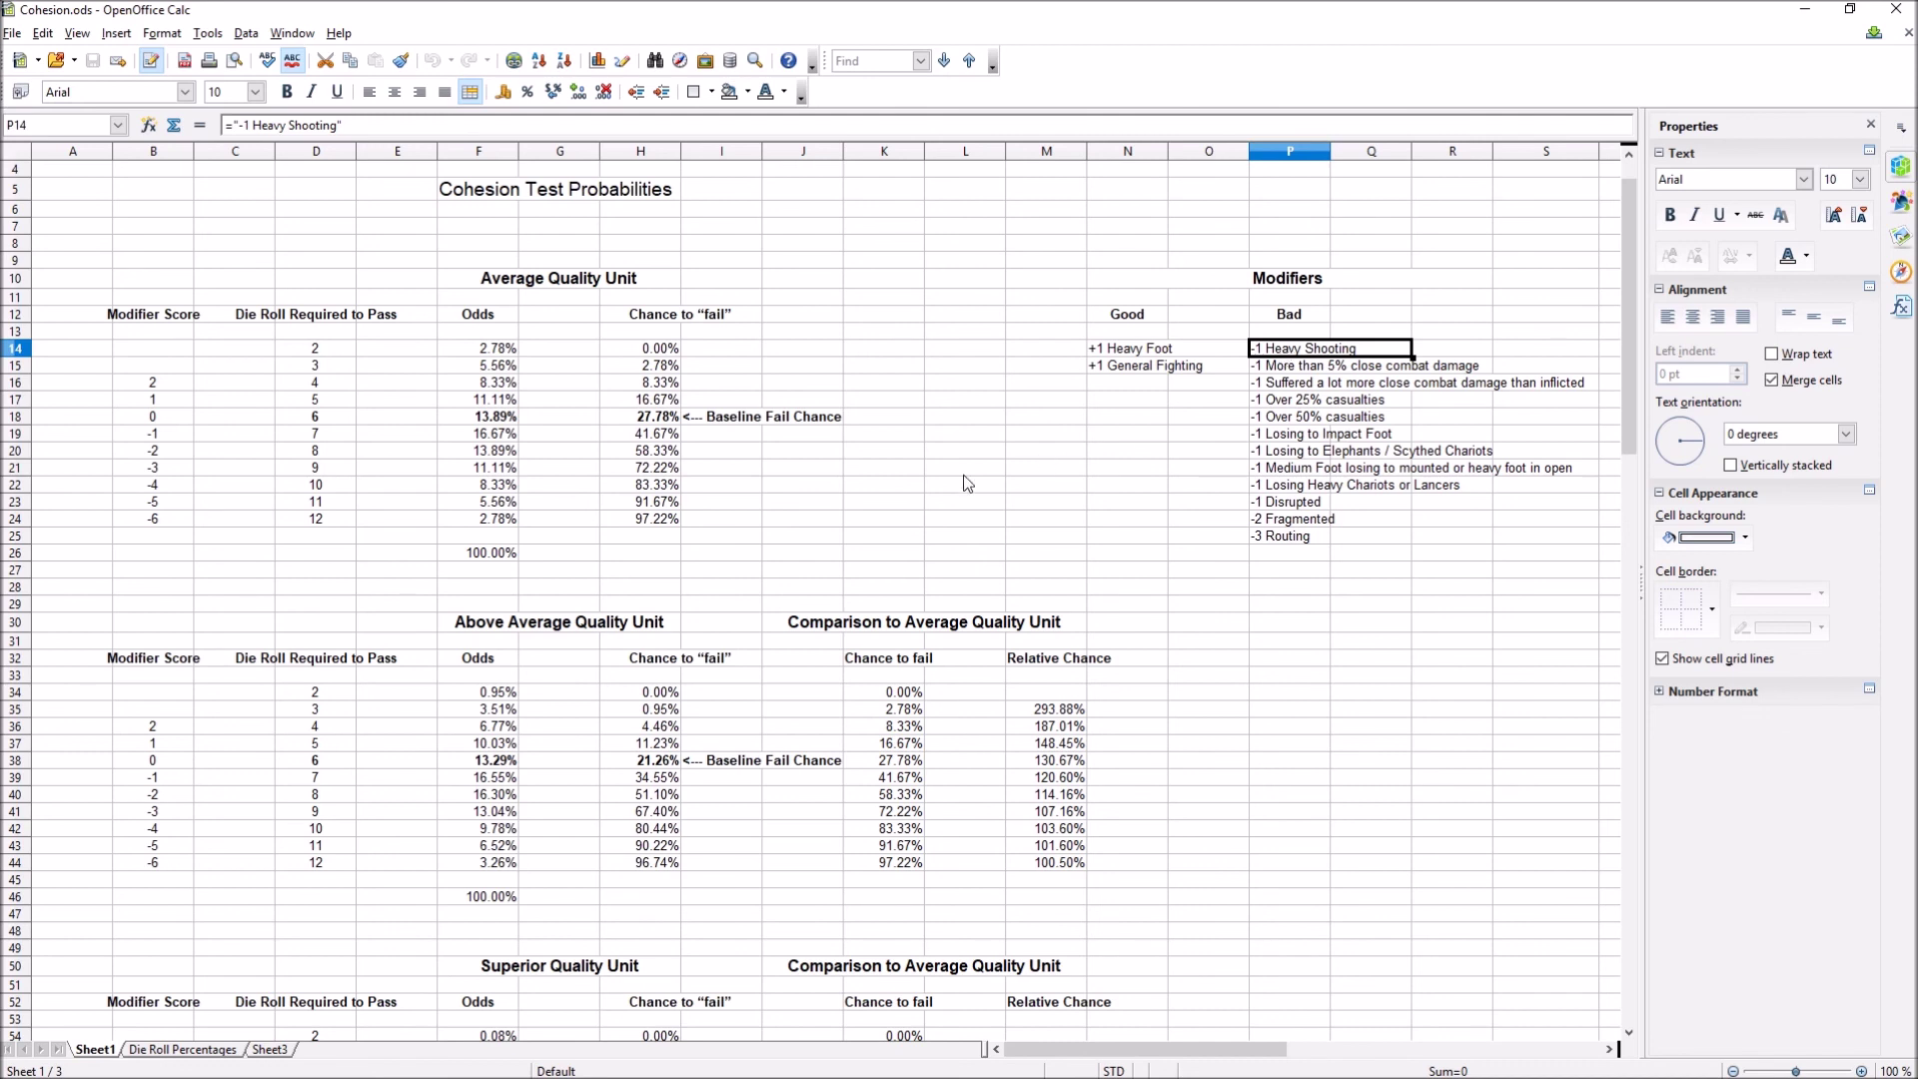
click(656, 437)
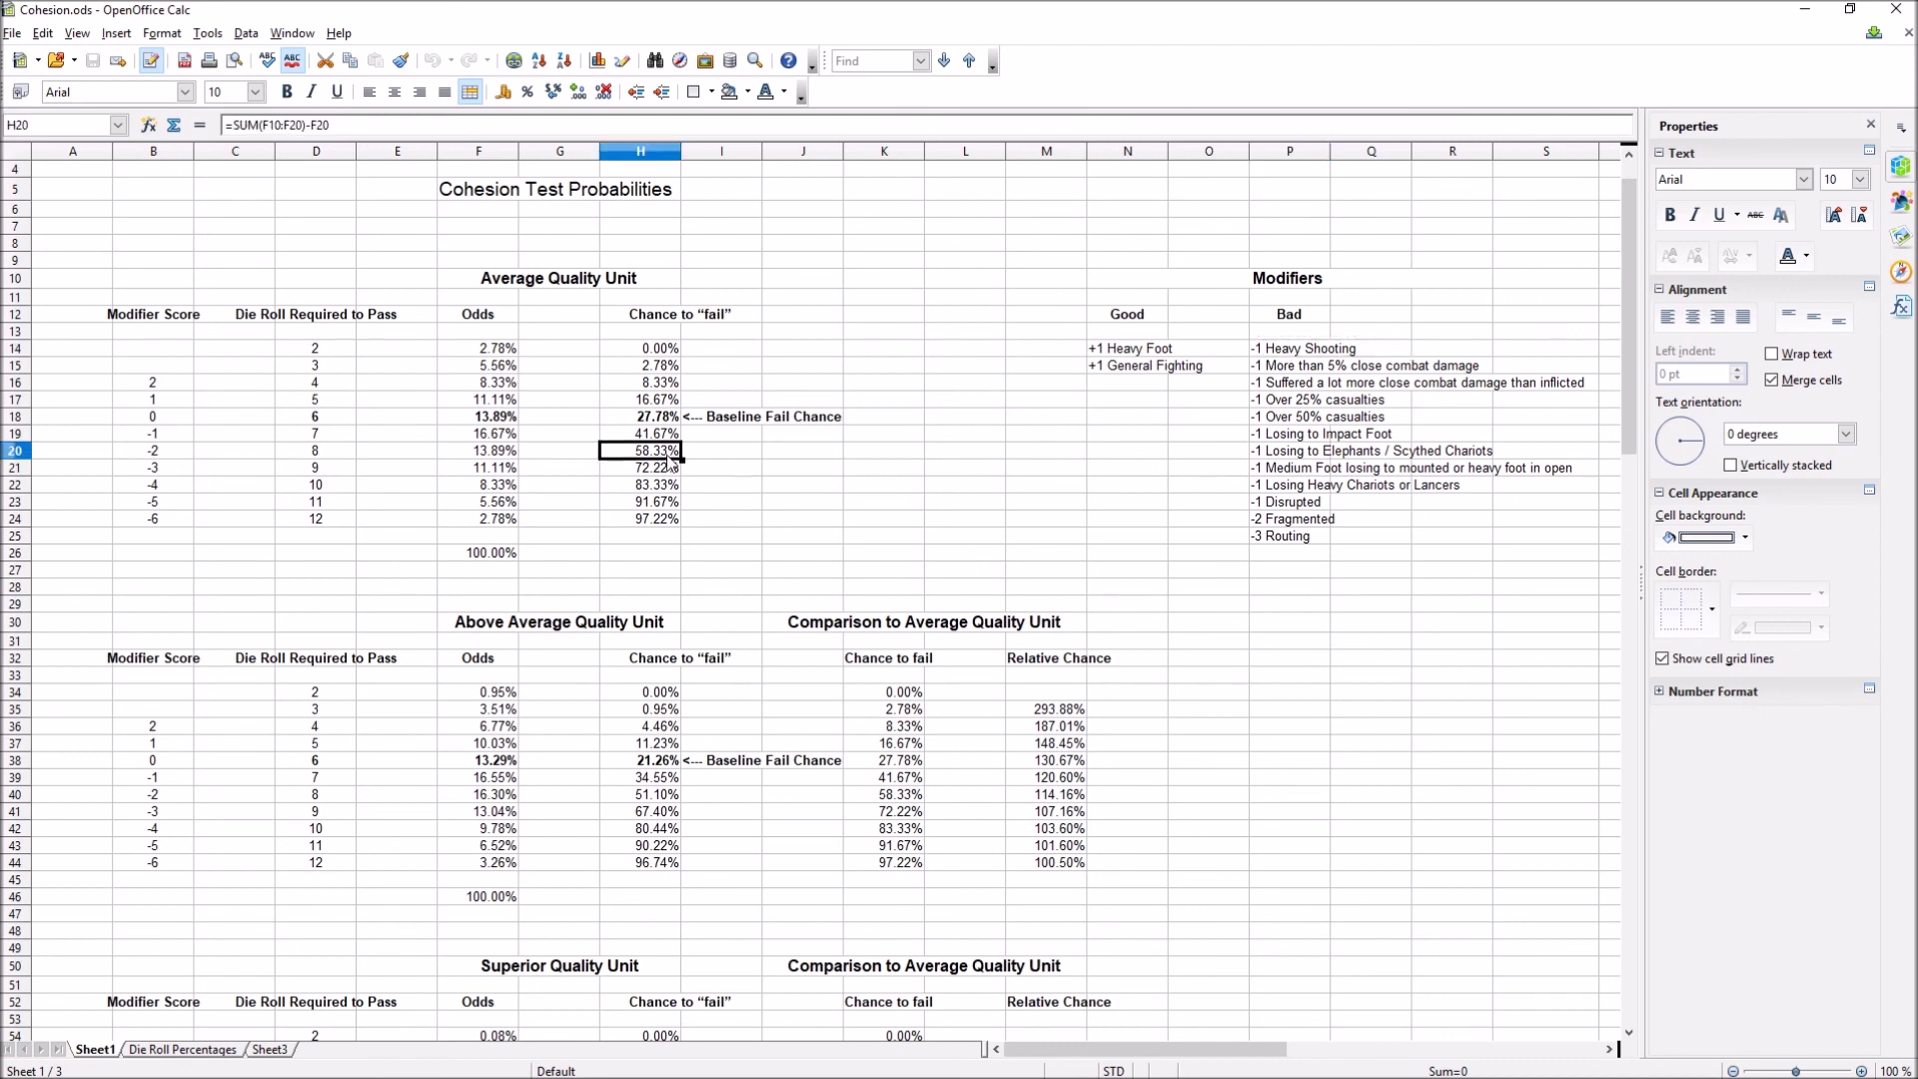
click(466, 439)
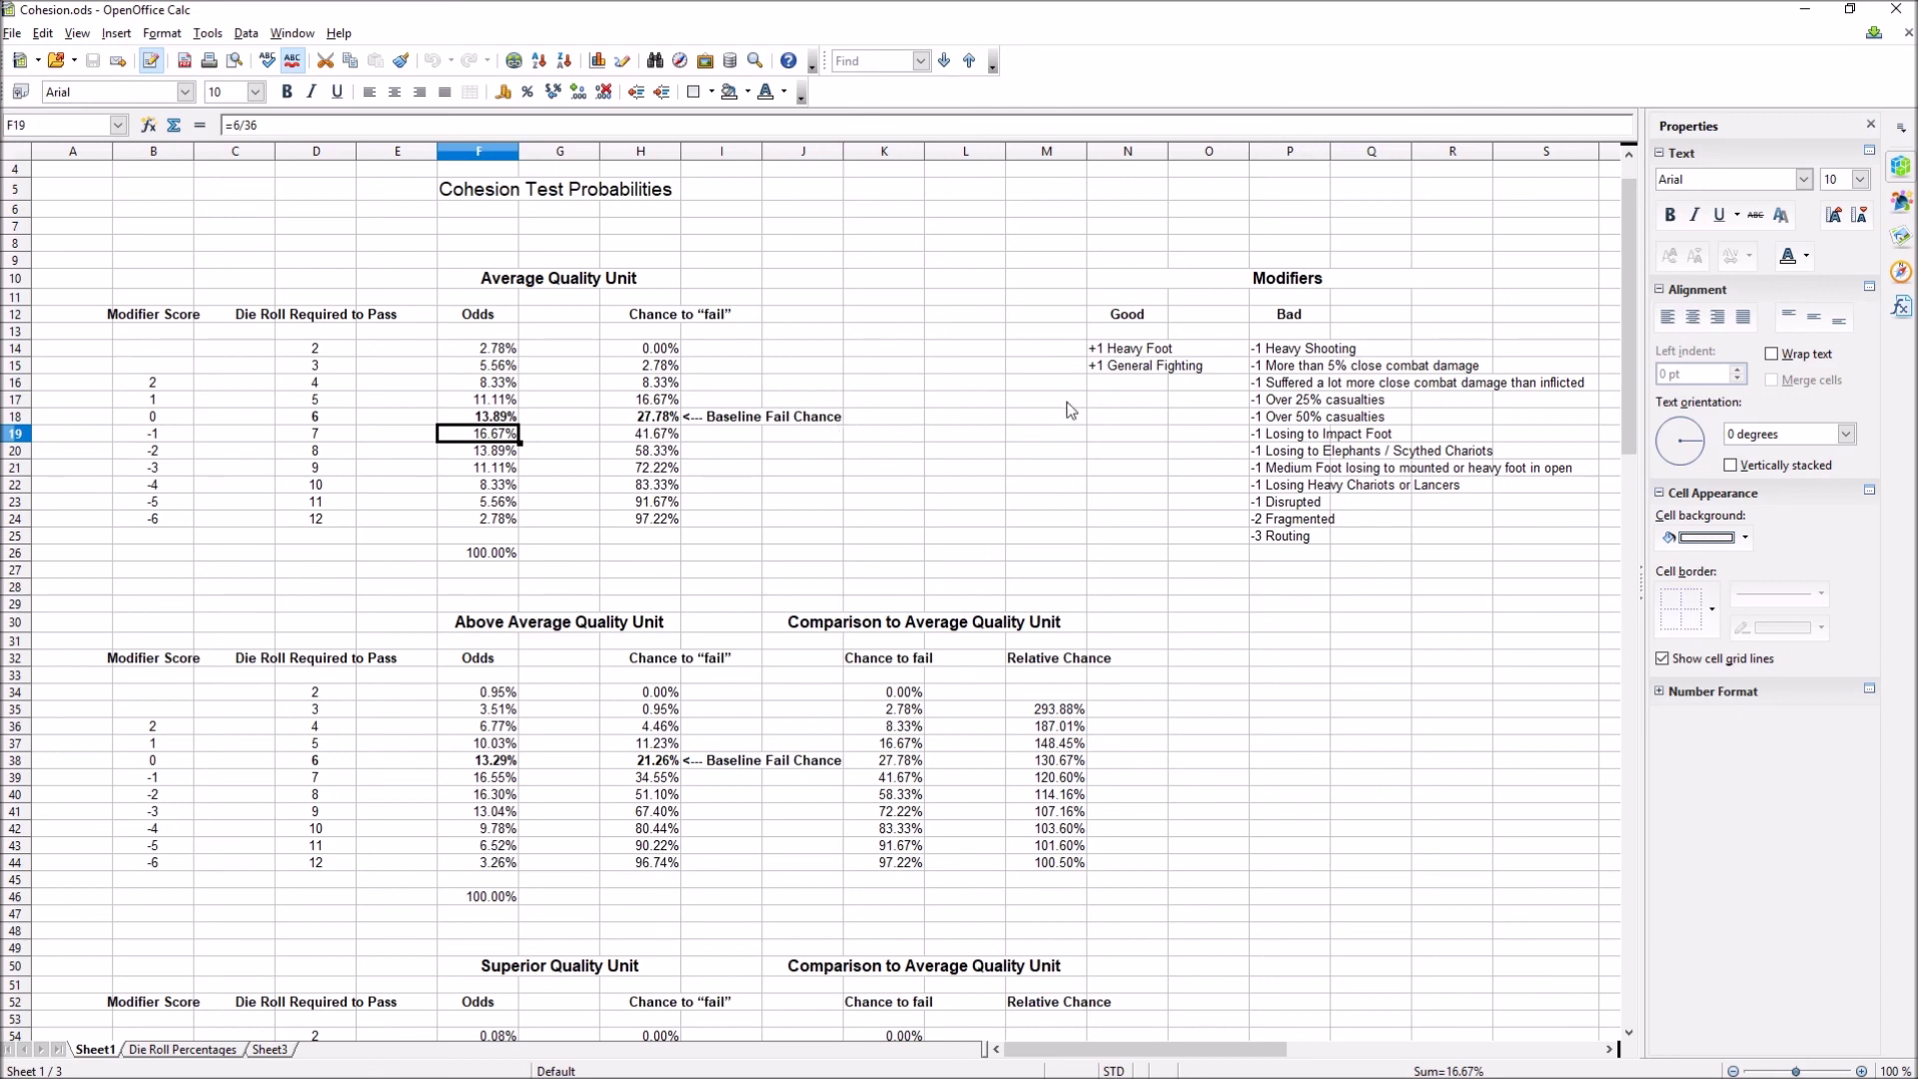
click(1315, 352)
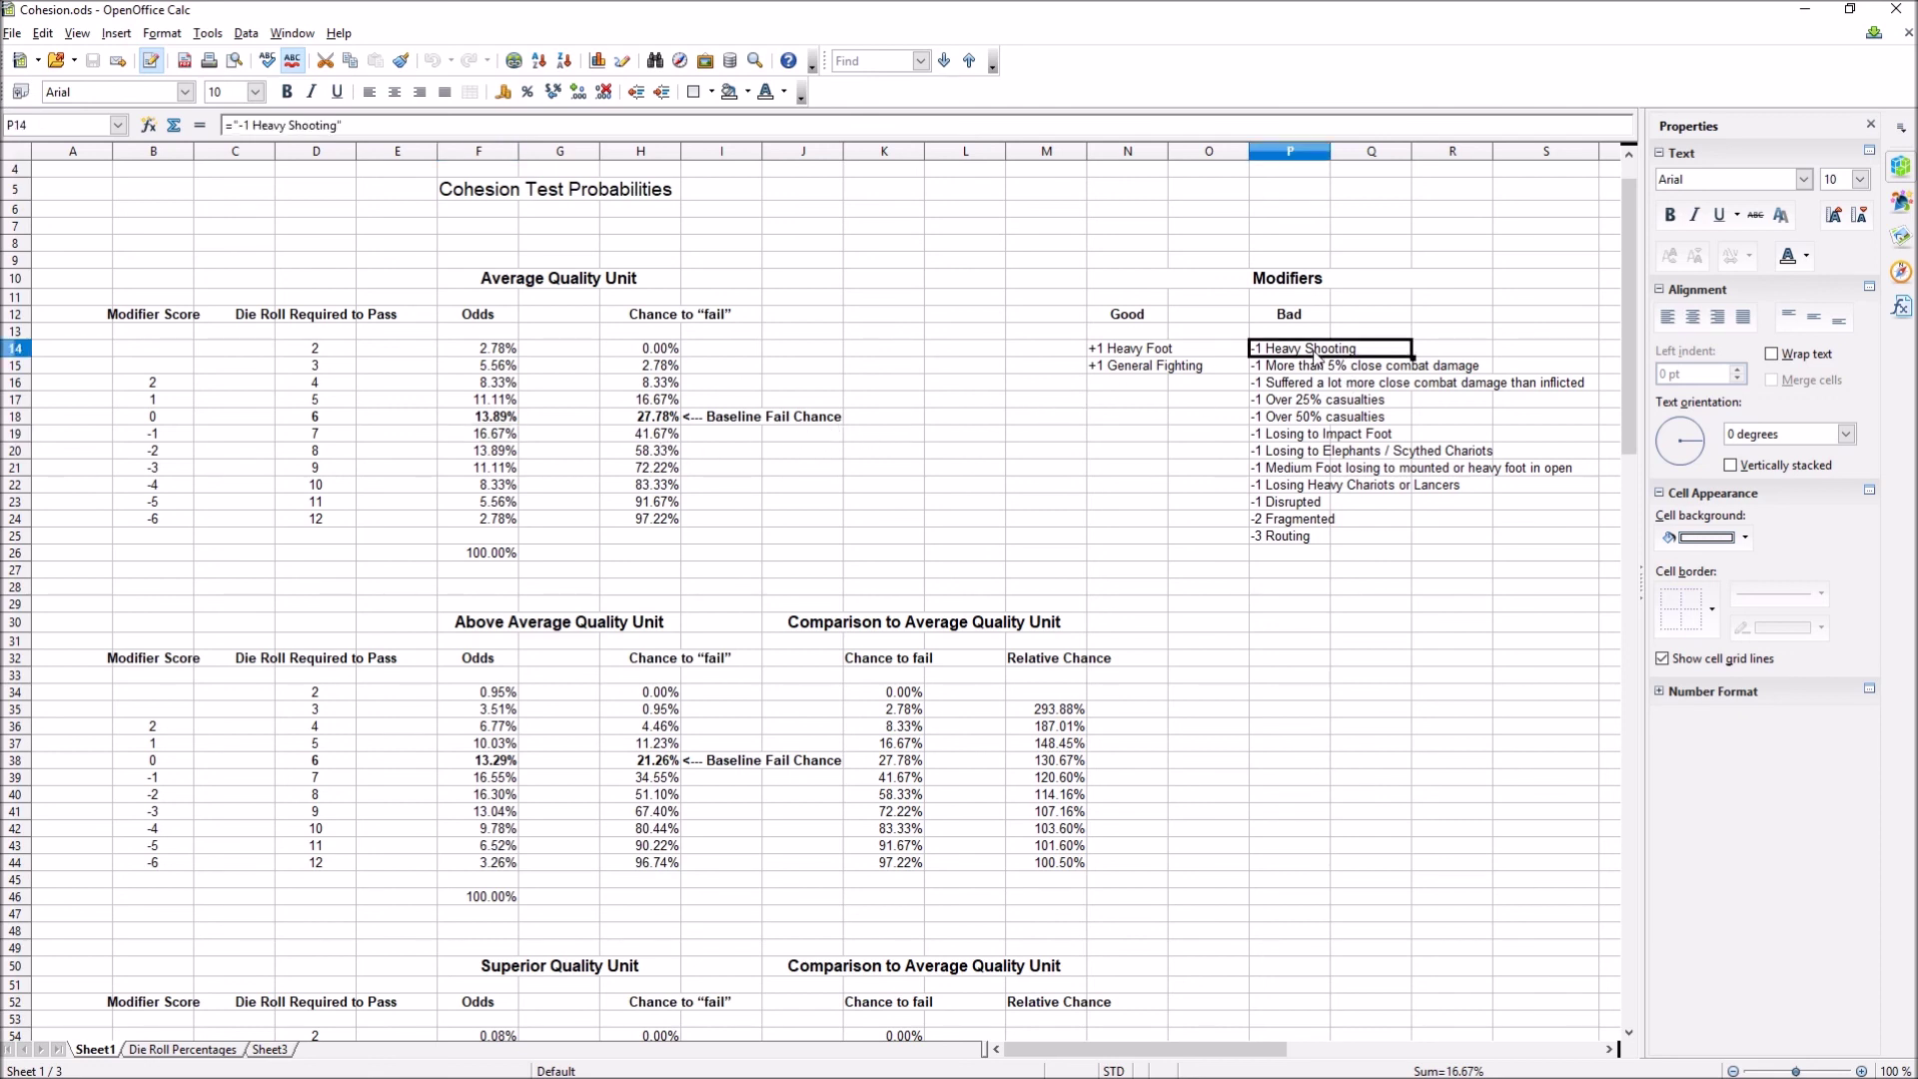
click(675, 436)
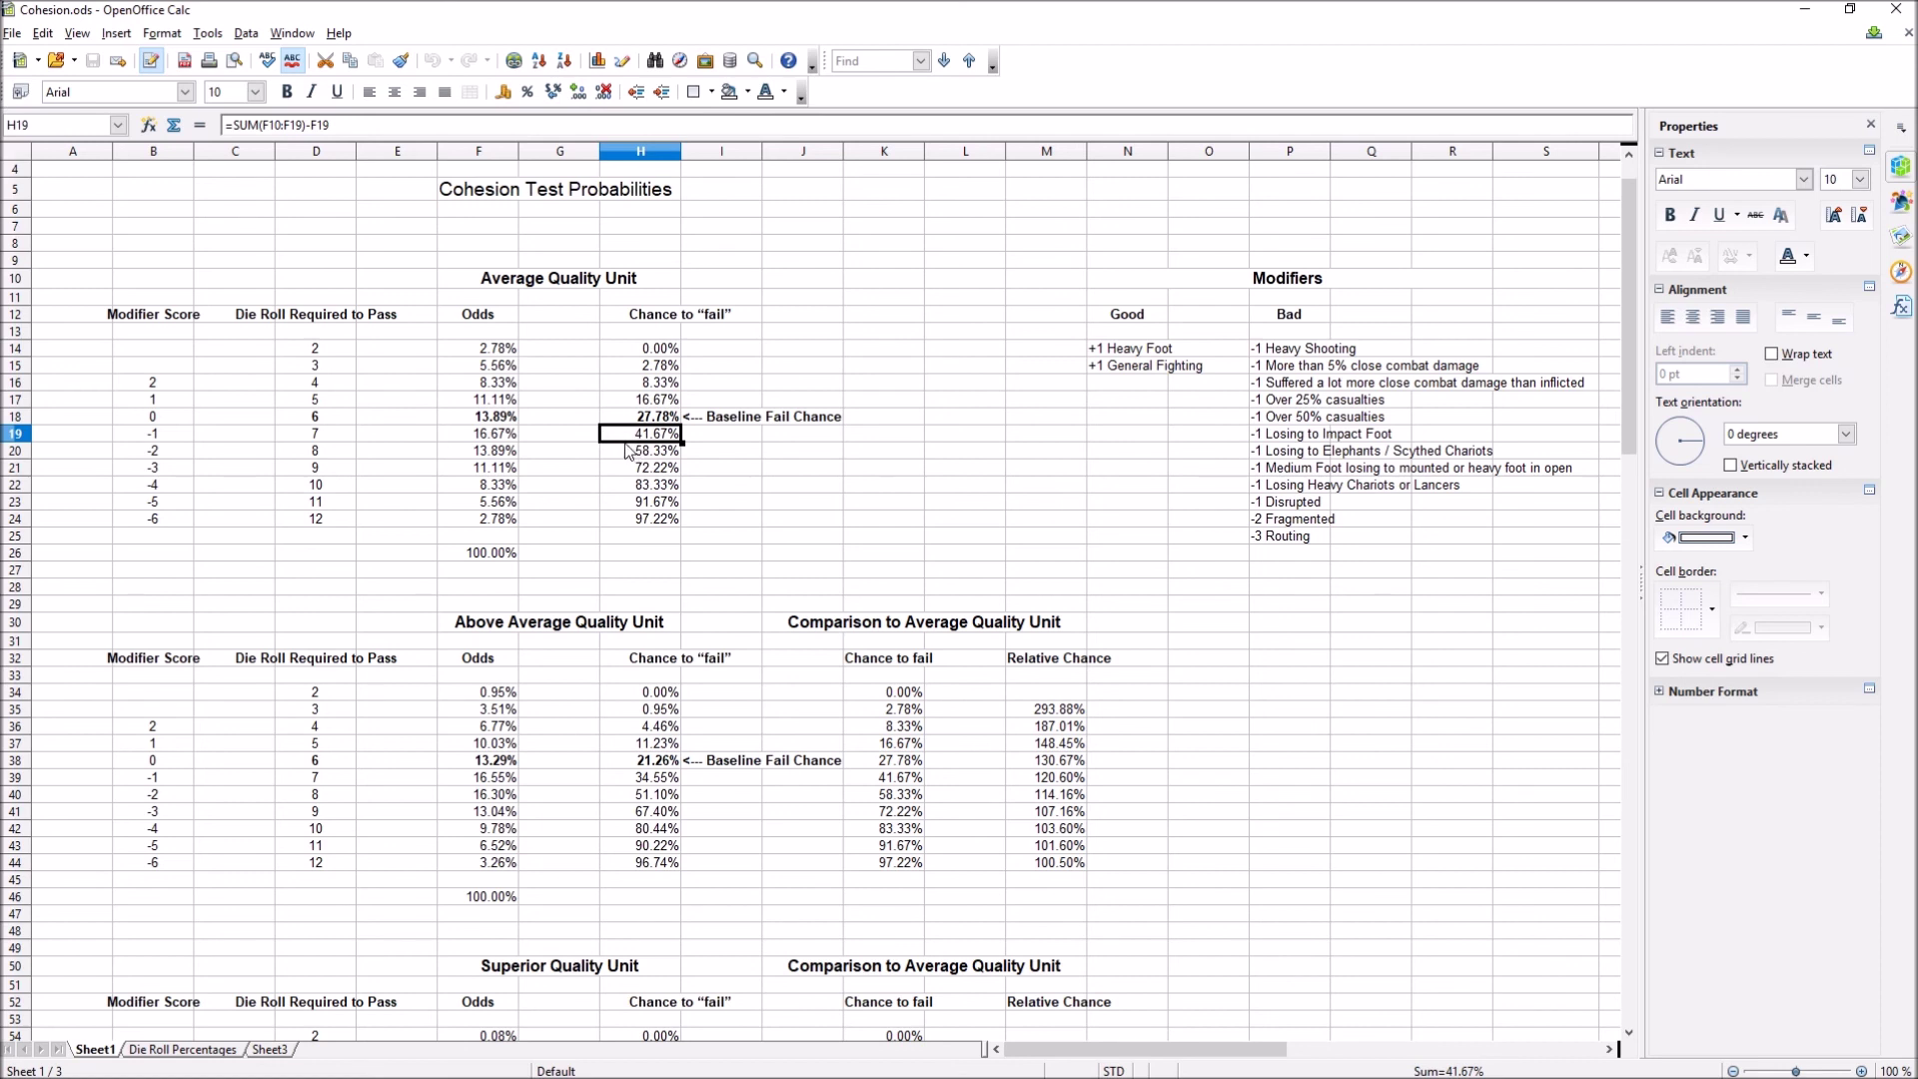
click(883, 460)
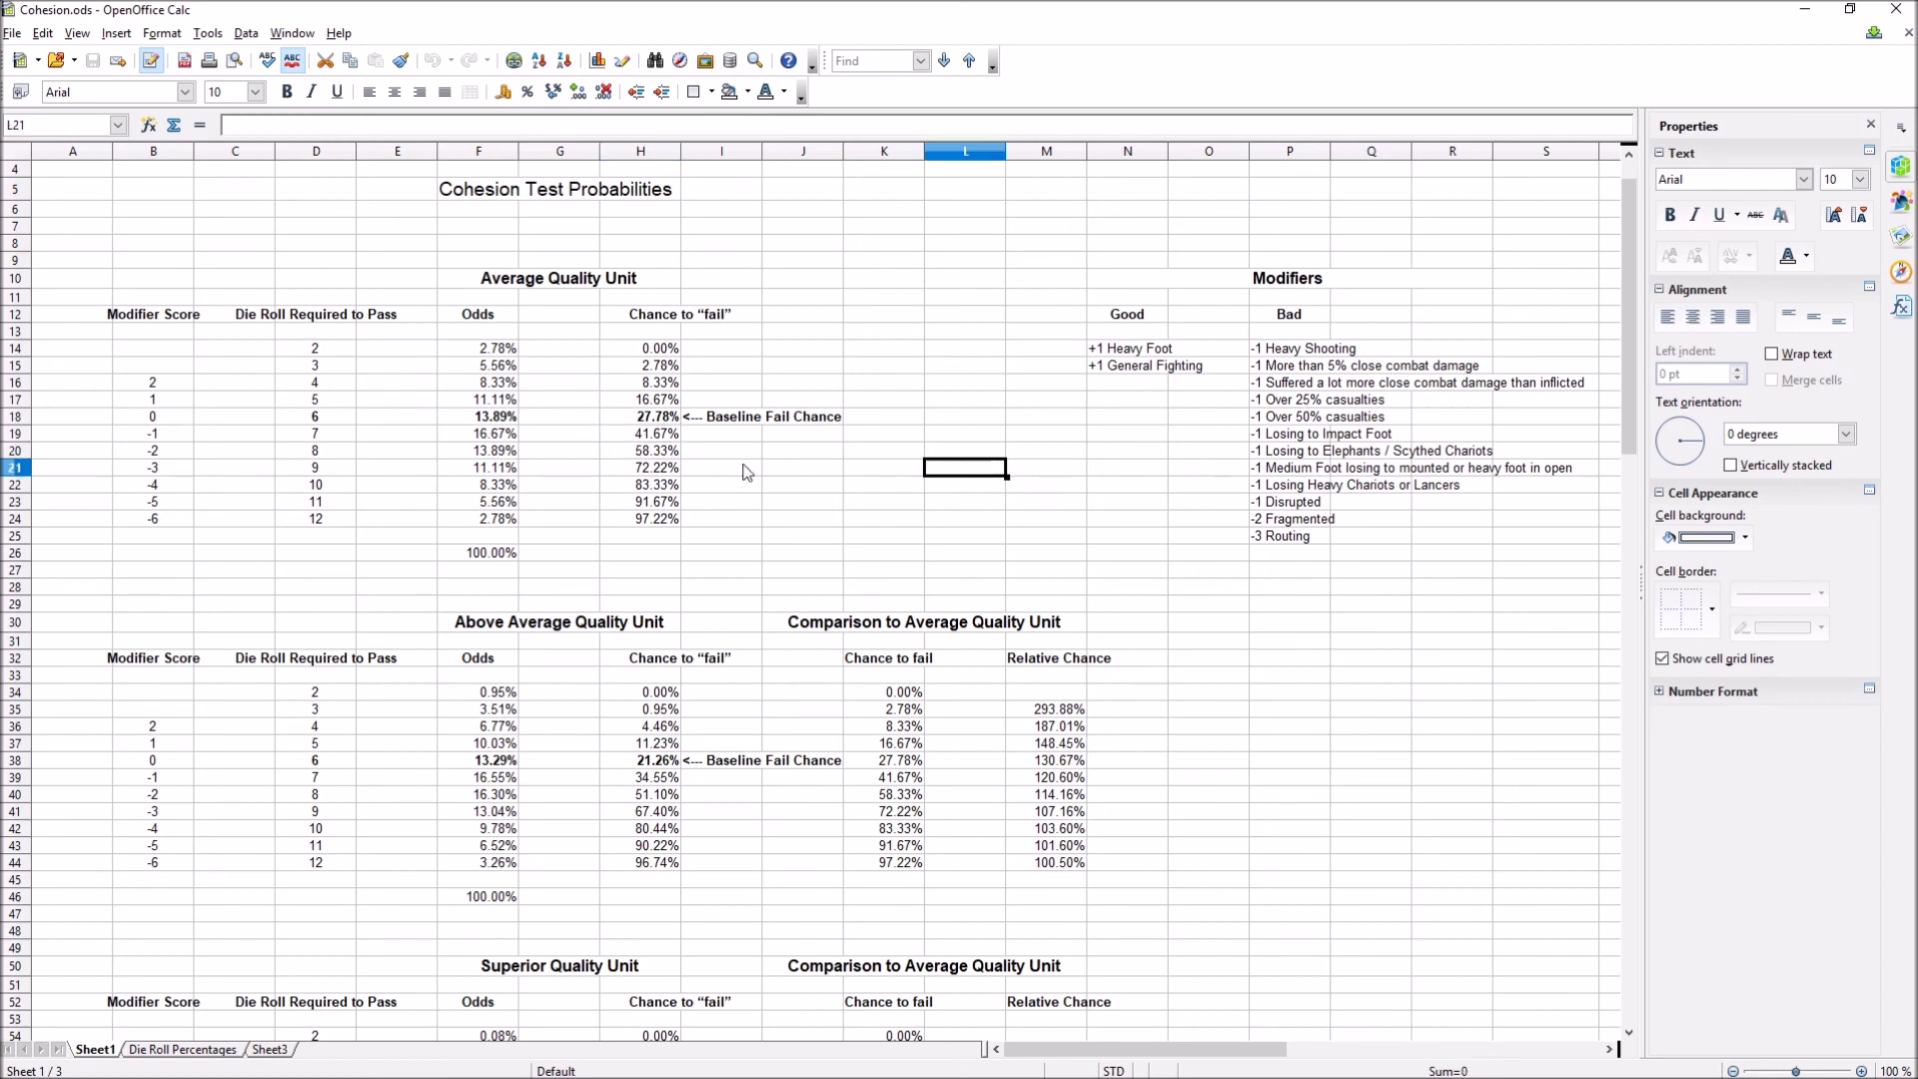
click(660, 439)
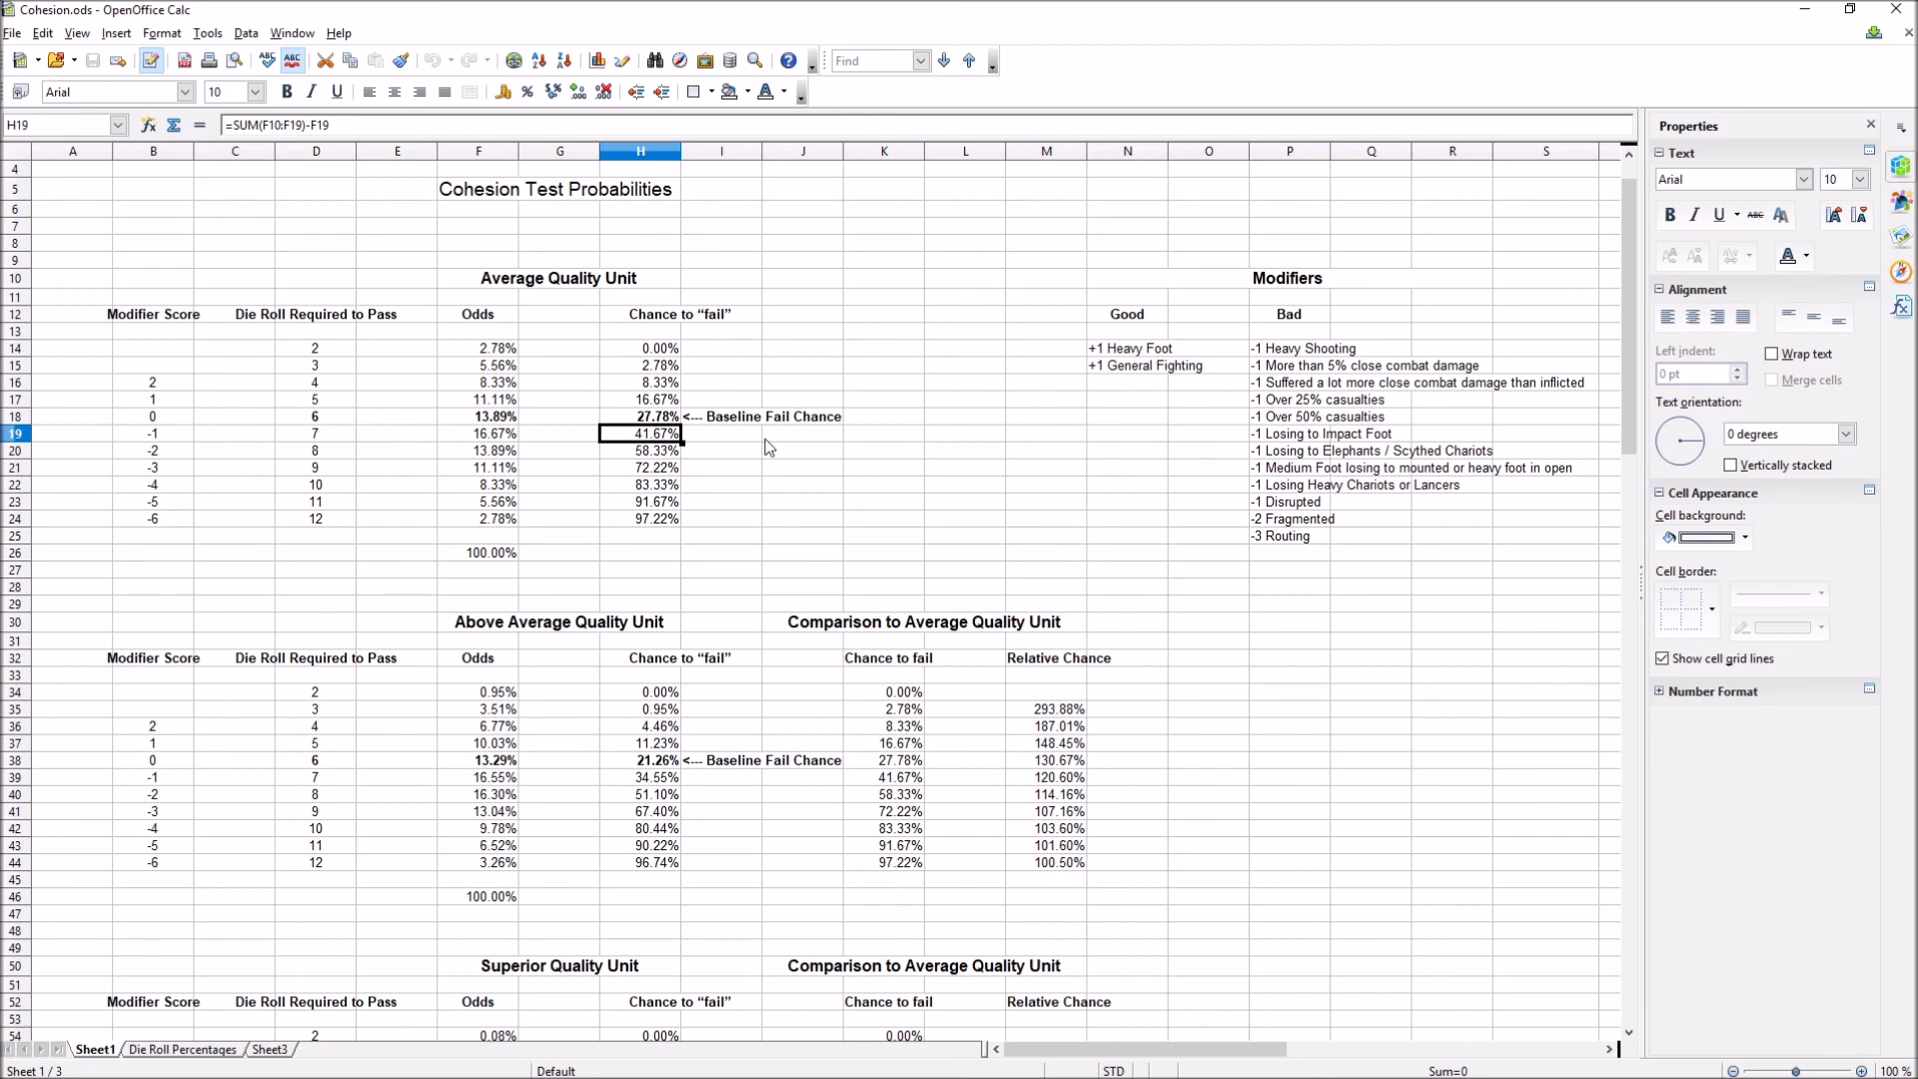
click(1123, 405)
click(688, 436)
click(627, 441)
click(662, 456)
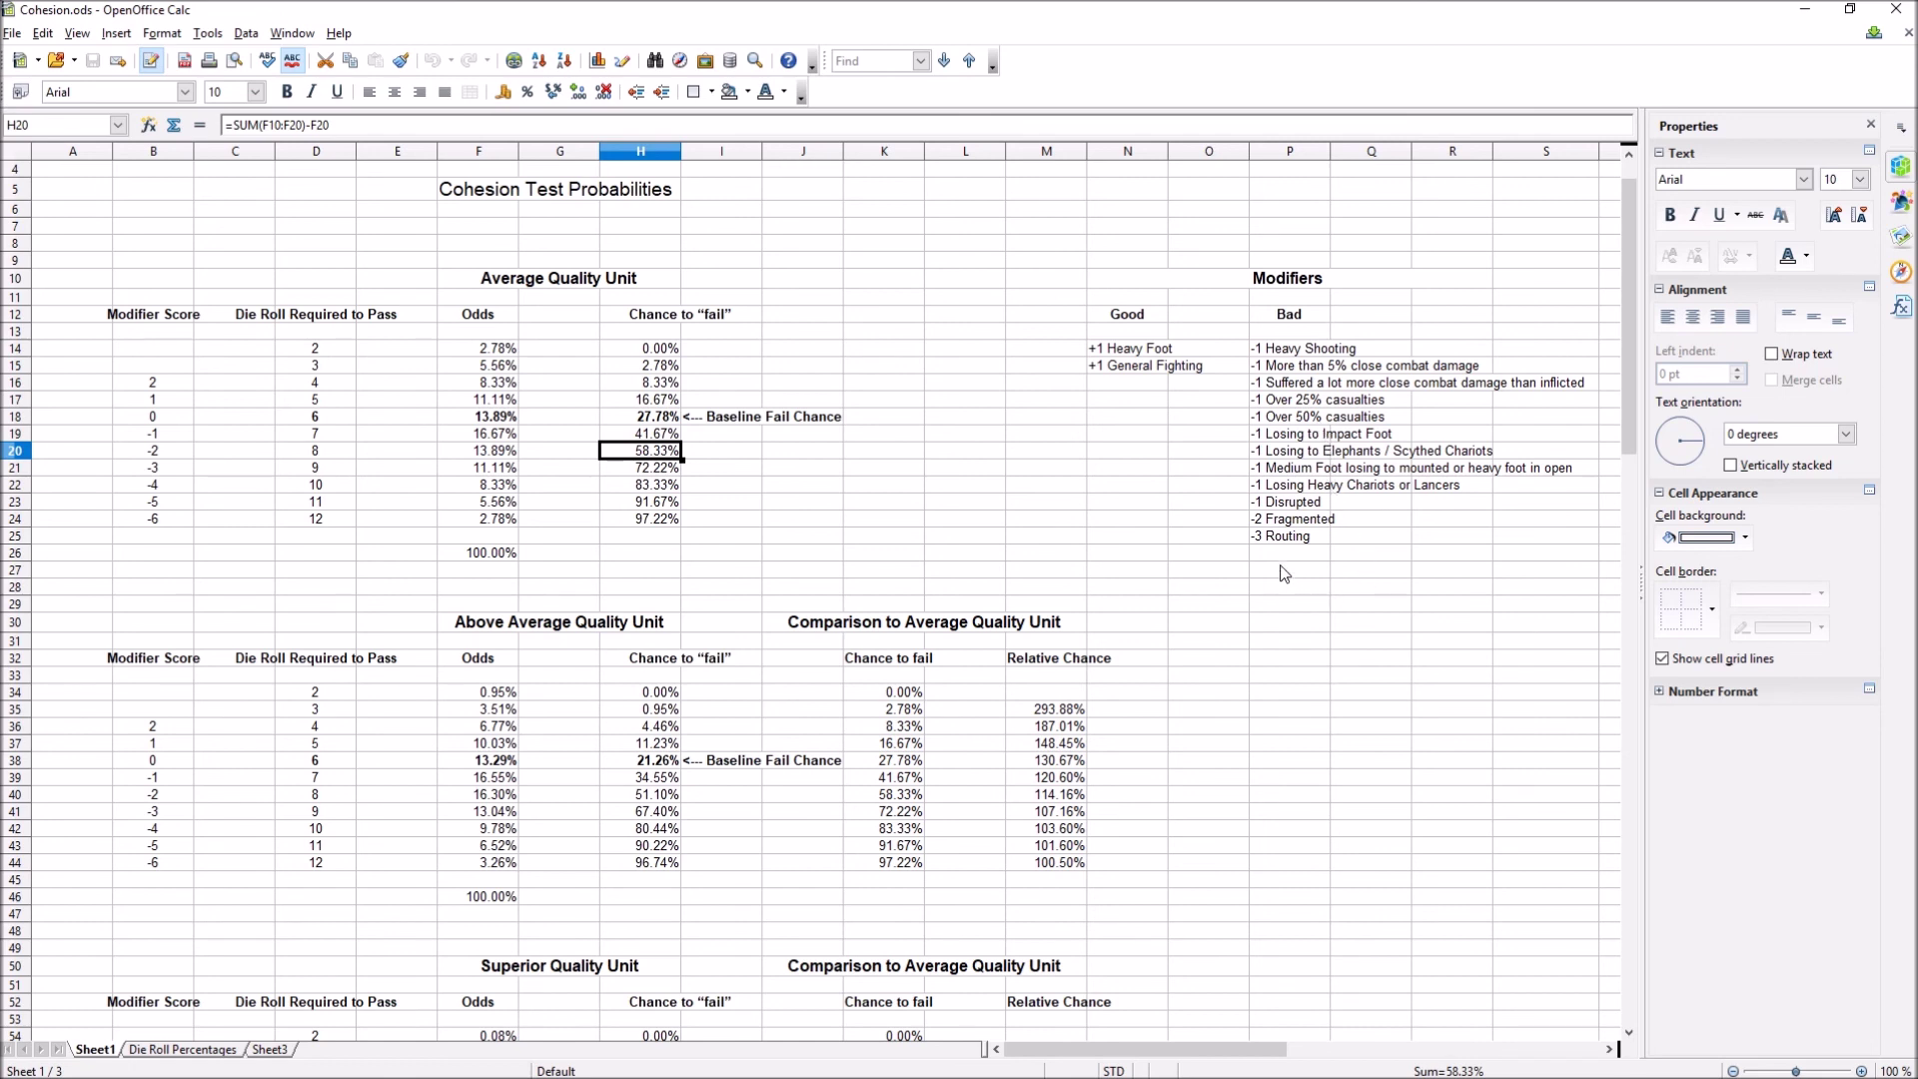
Review the General Fighting modifier alongside the Average Quality Unit's chances to fail at modifier scores -1 to -4
click(665, 475)
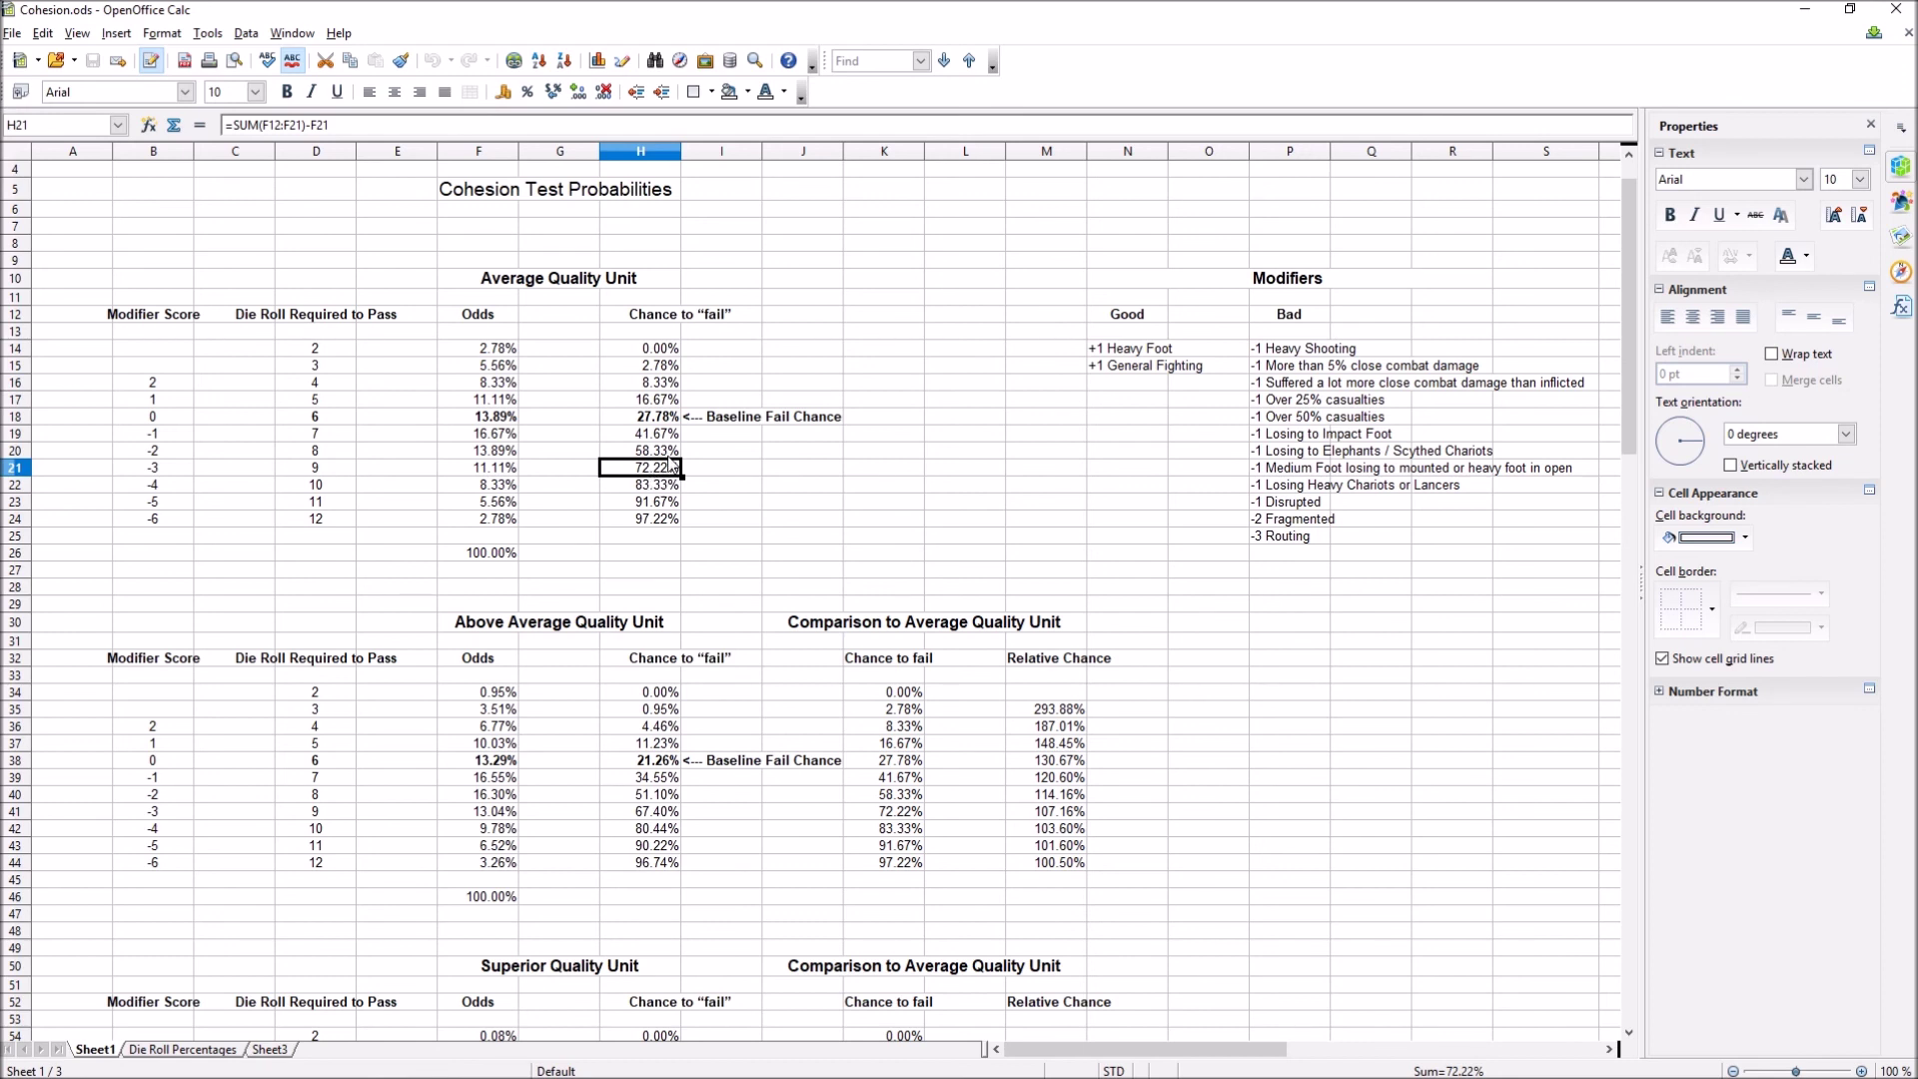
click(1128, 334)
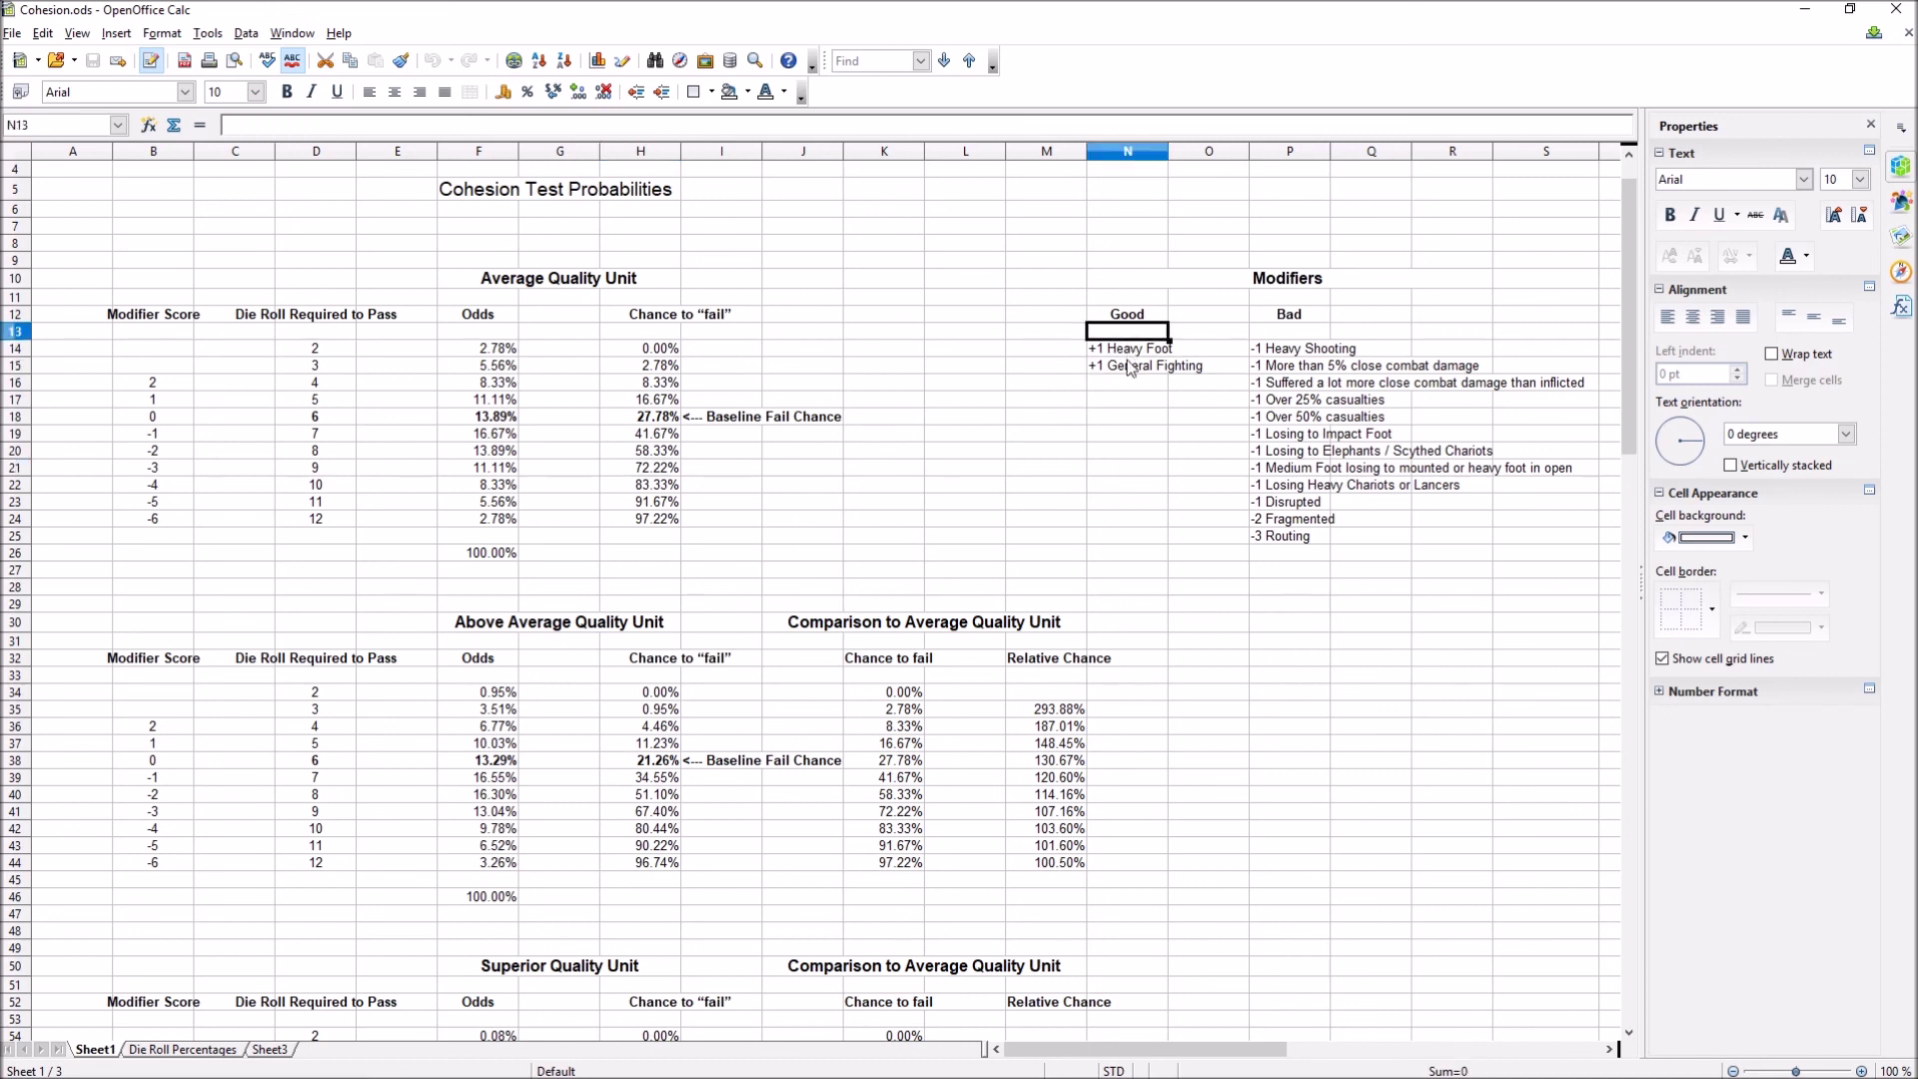
click(1129, 366)
mouse_move(1139, 383)
mouse_down()
mouse_move(1133, 352)
mouse_move(1134, 372)
mouse_up()
click(1102, 419)
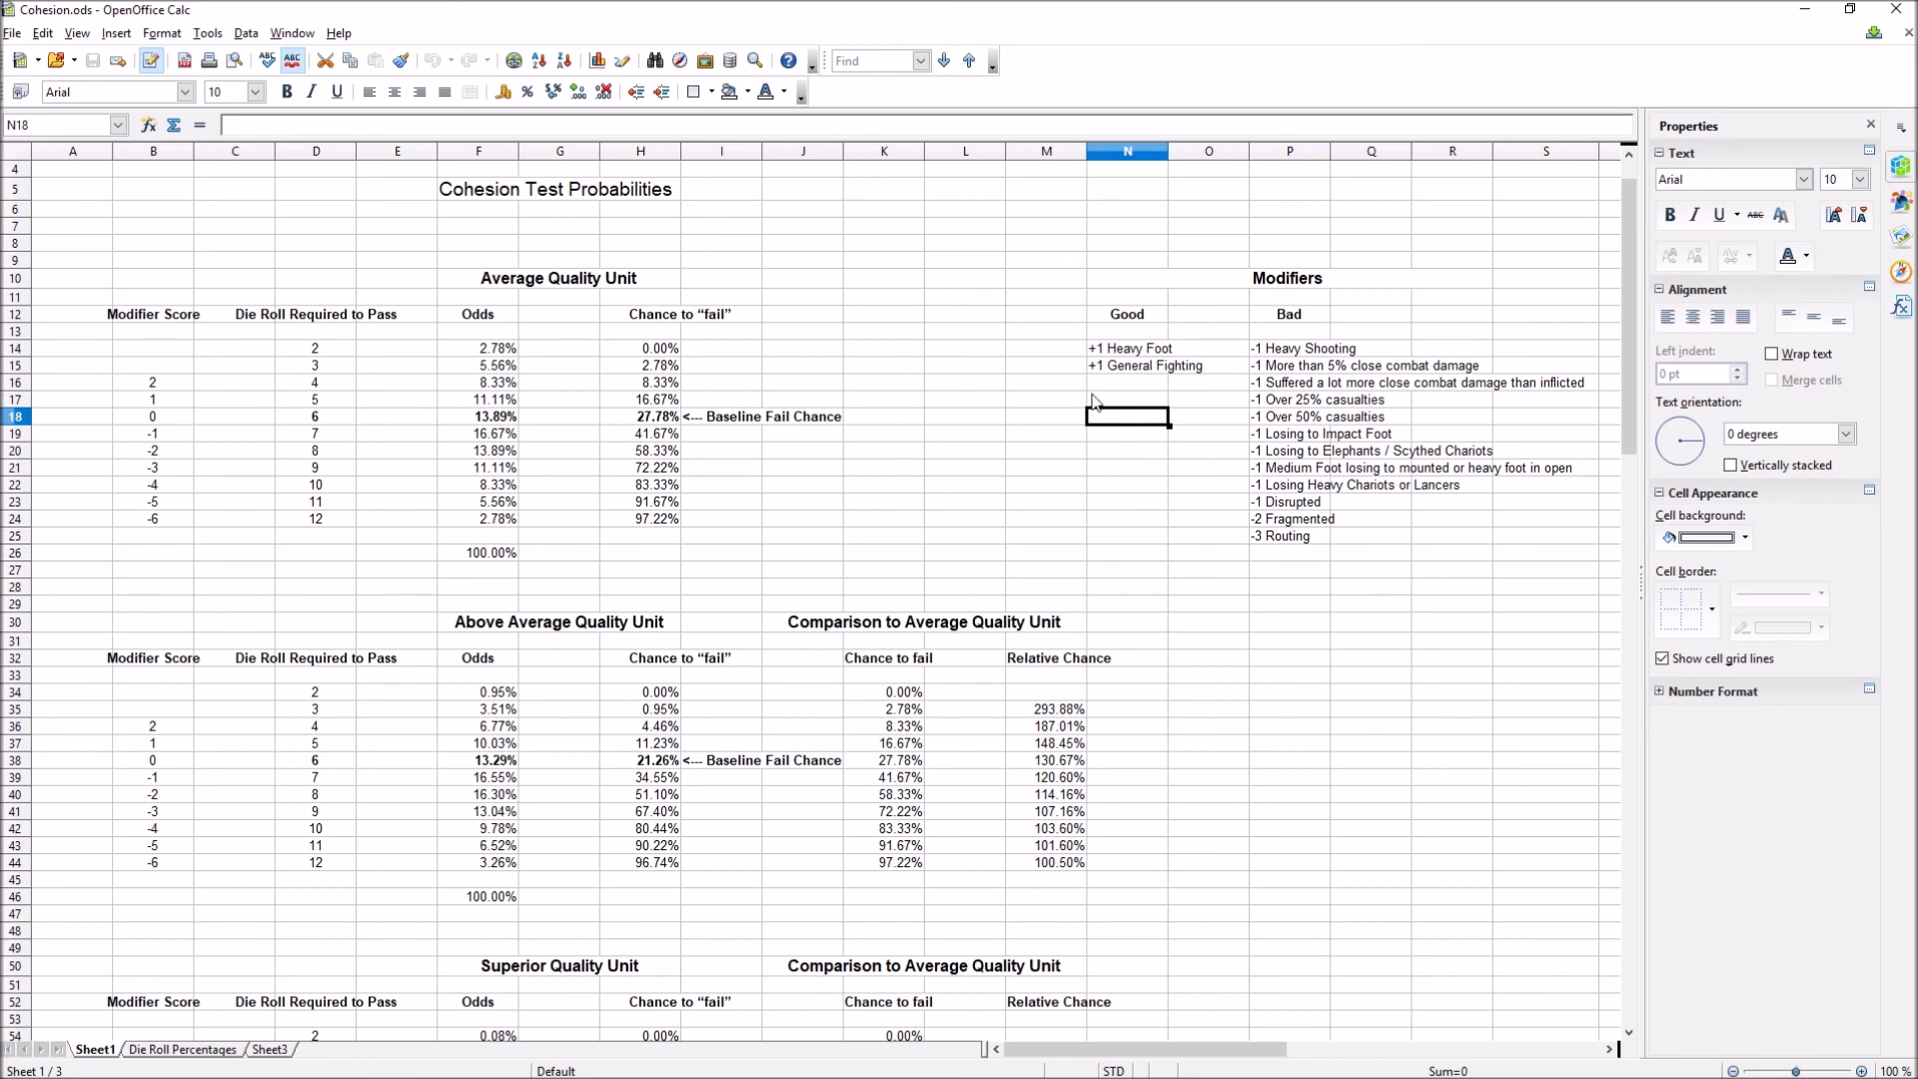
click(1119, 368)
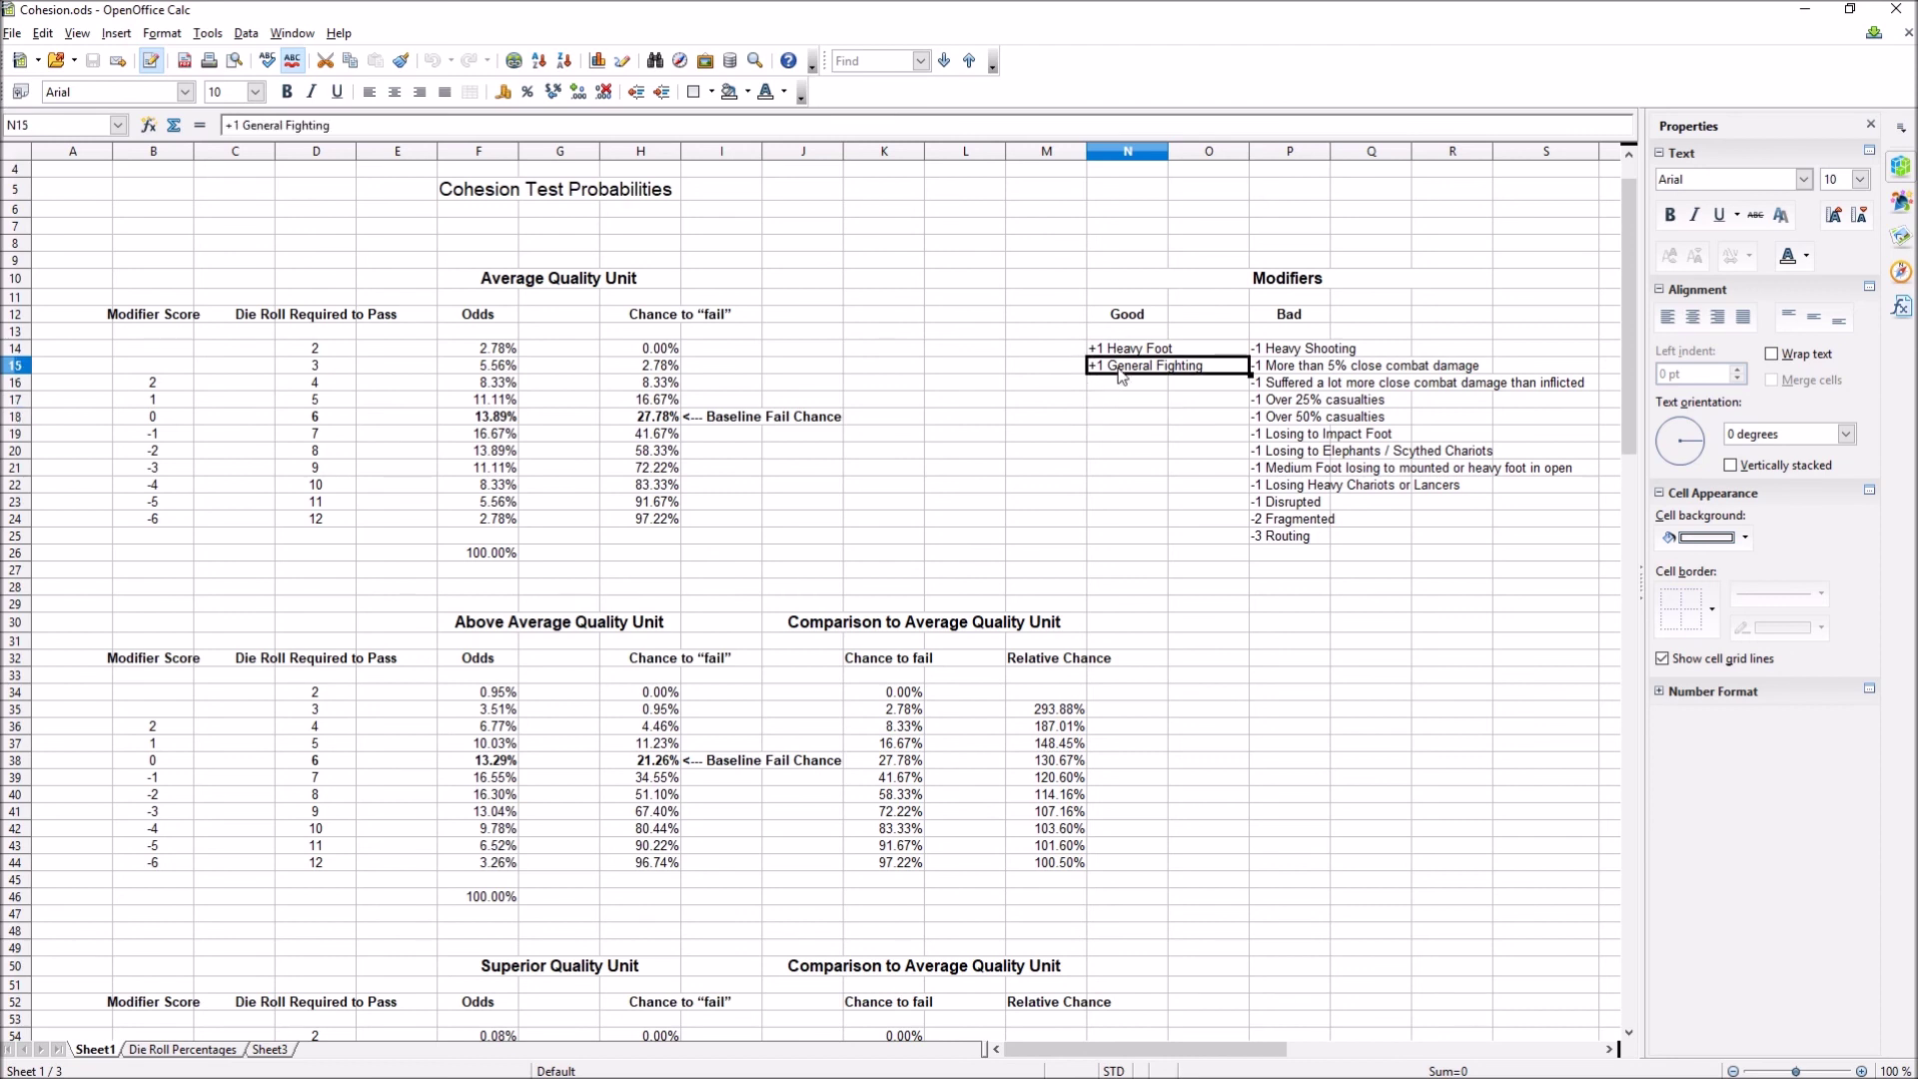
click(671, 487)
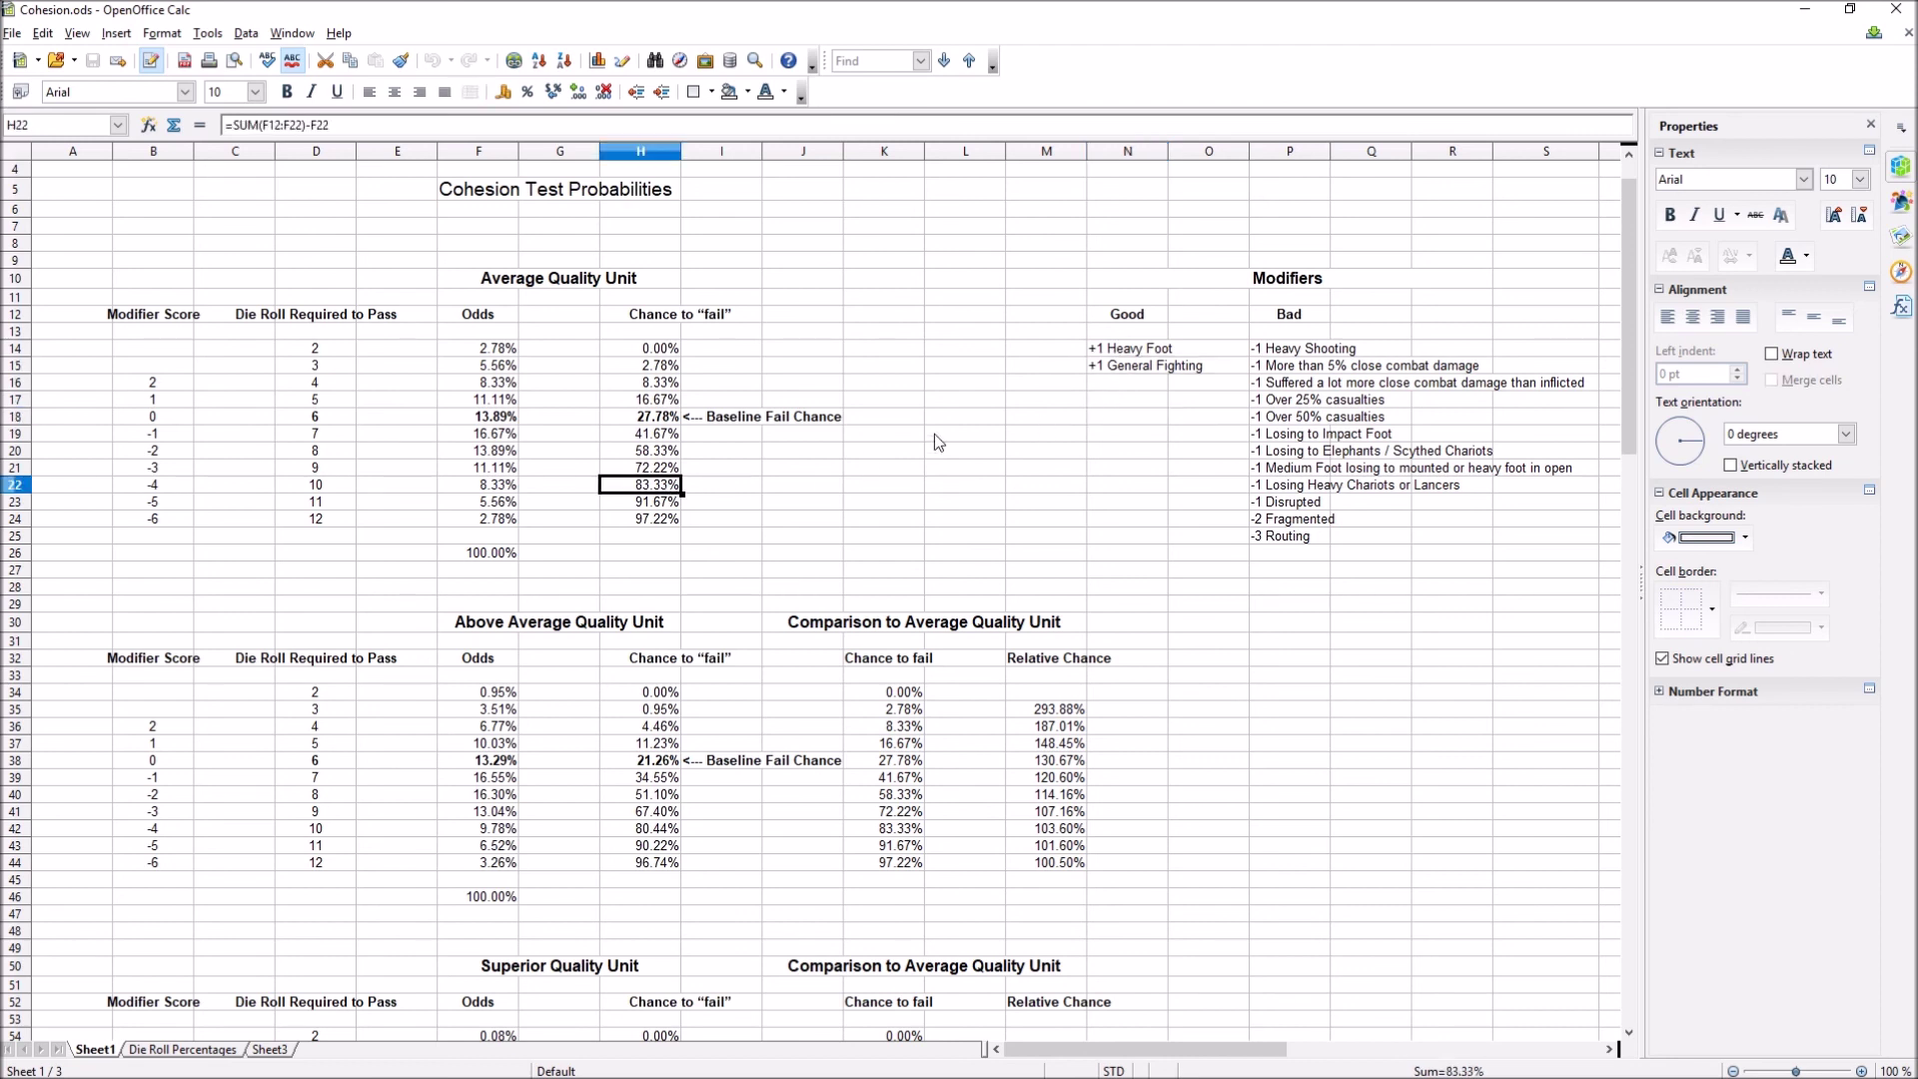
click(668, 452)
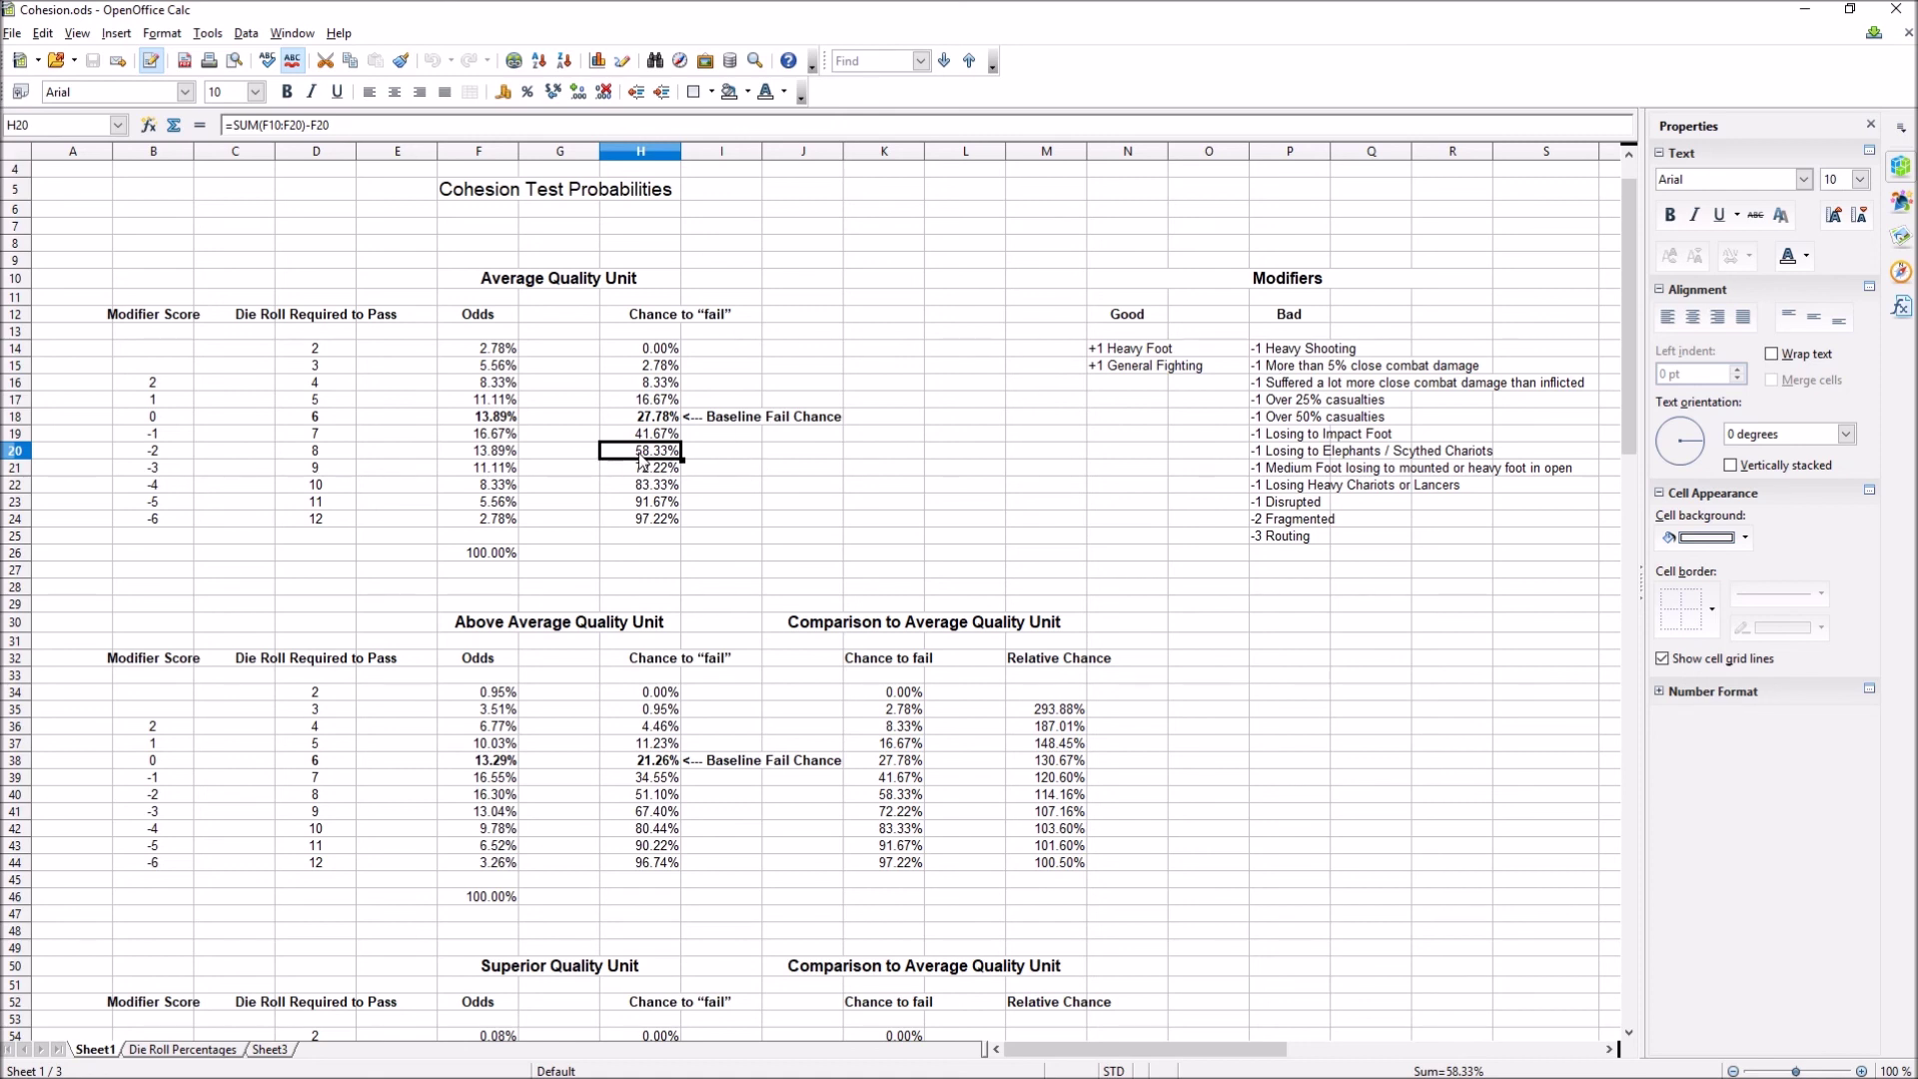
click(663, 436)
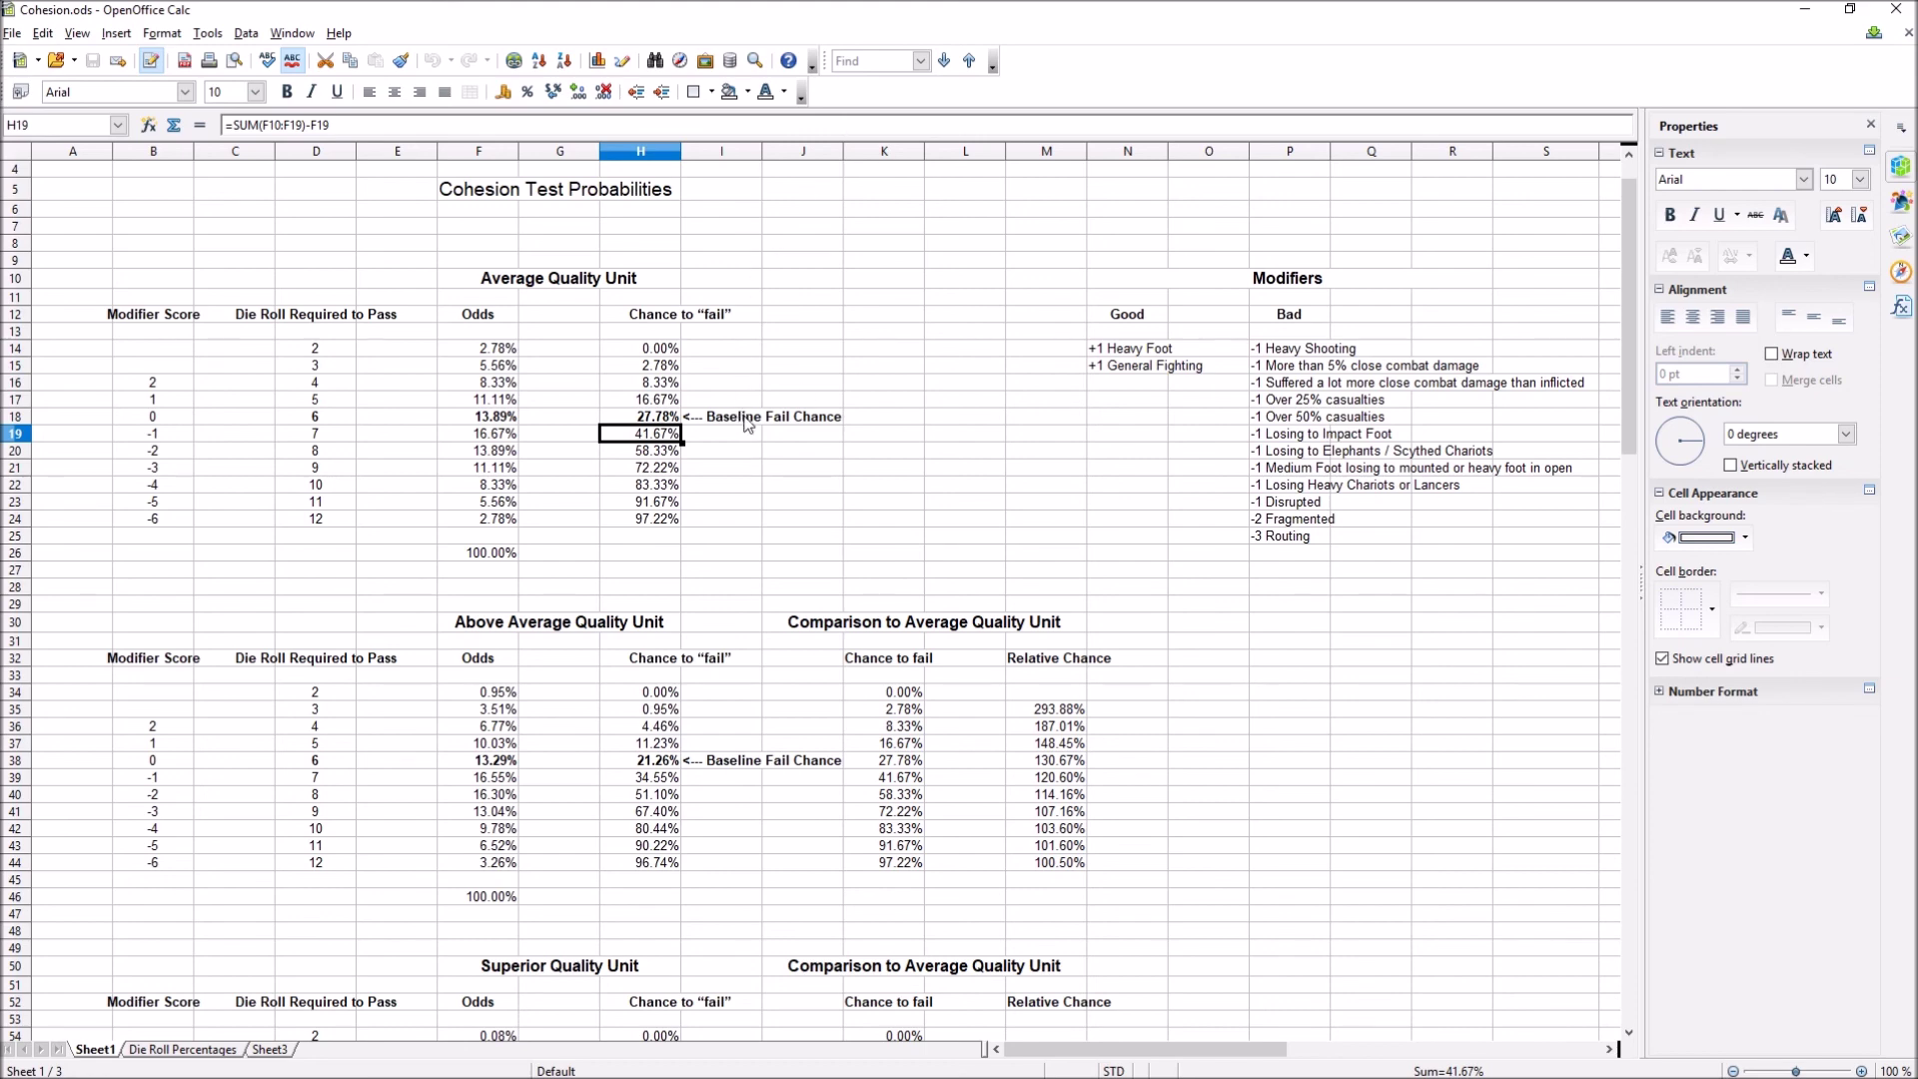
Look over the Average, Above Average and Superior Quality Unit tables to compare their layout and fail chances
scroll(787, 400, down, 2)
scroll(787, 400, down, 1)
scroll(786, 397, up, 4)
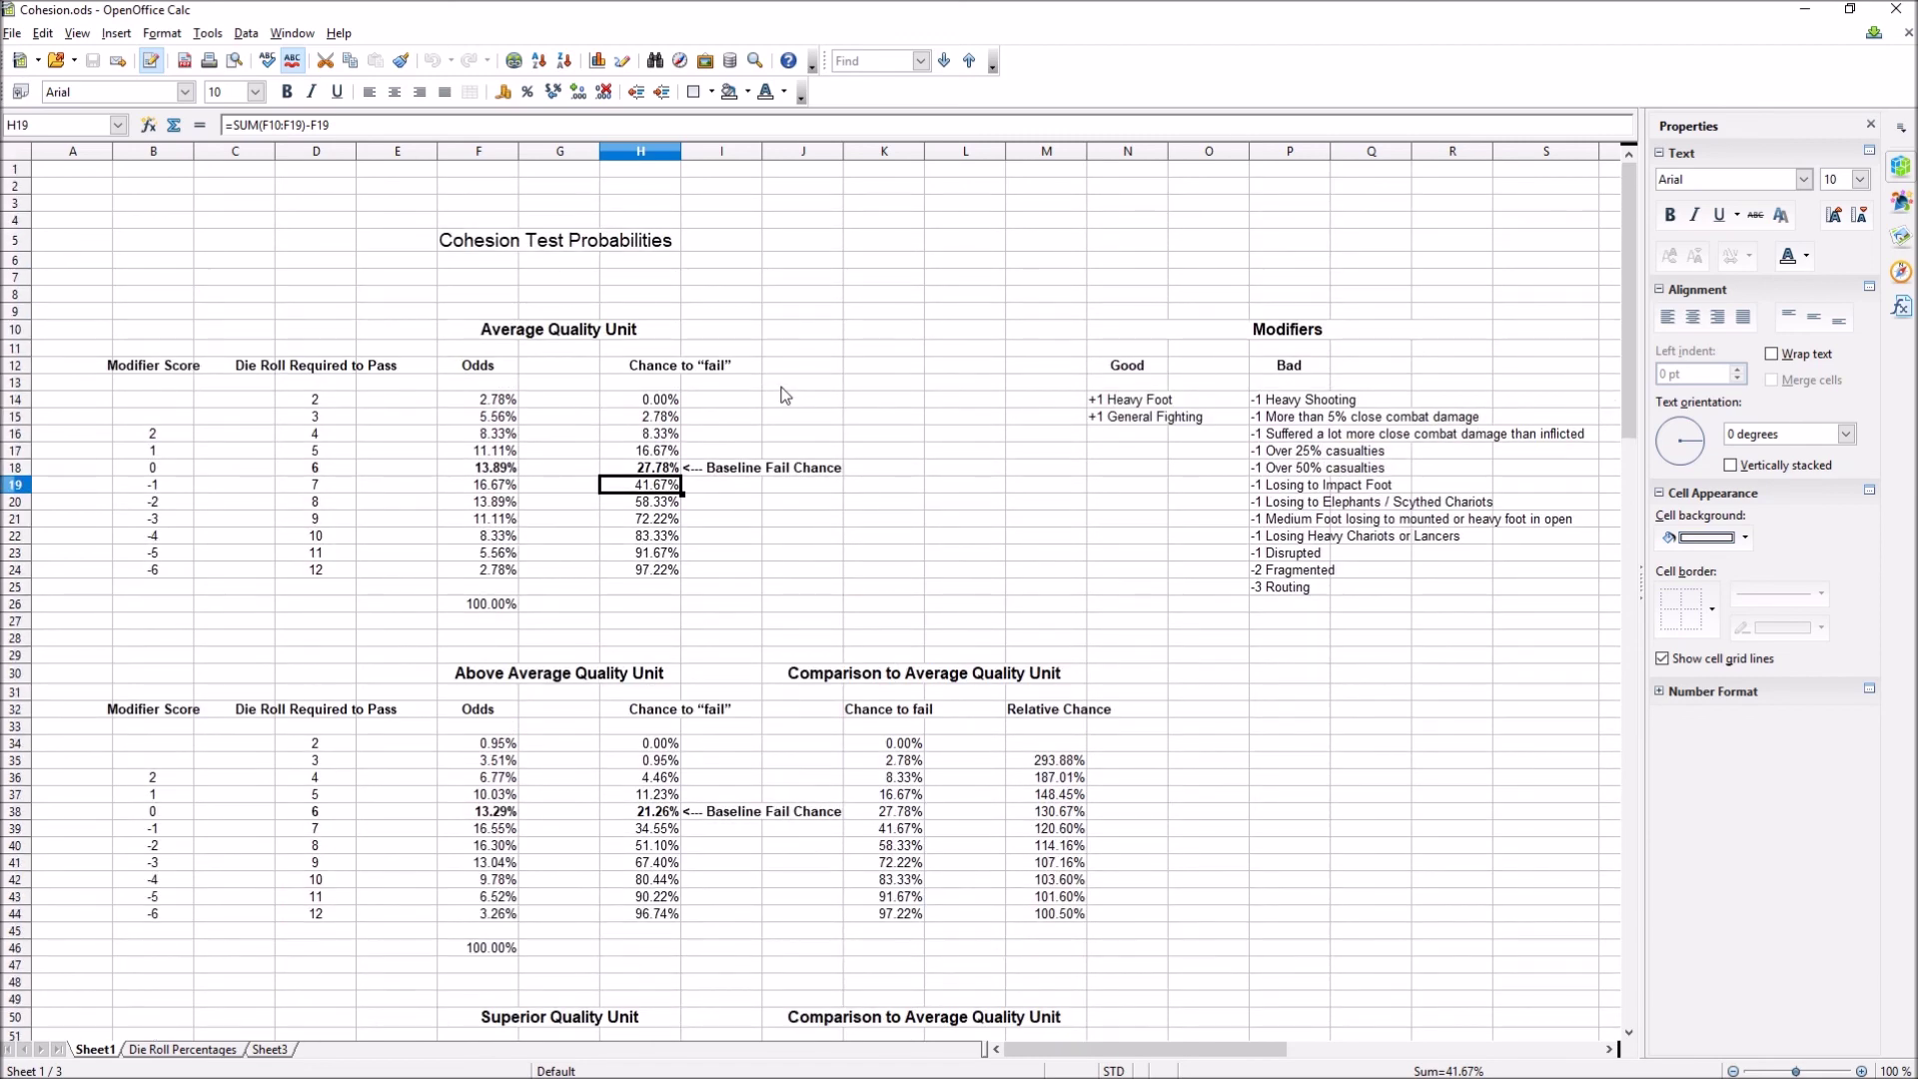
scroll(785, 393, down, 7)
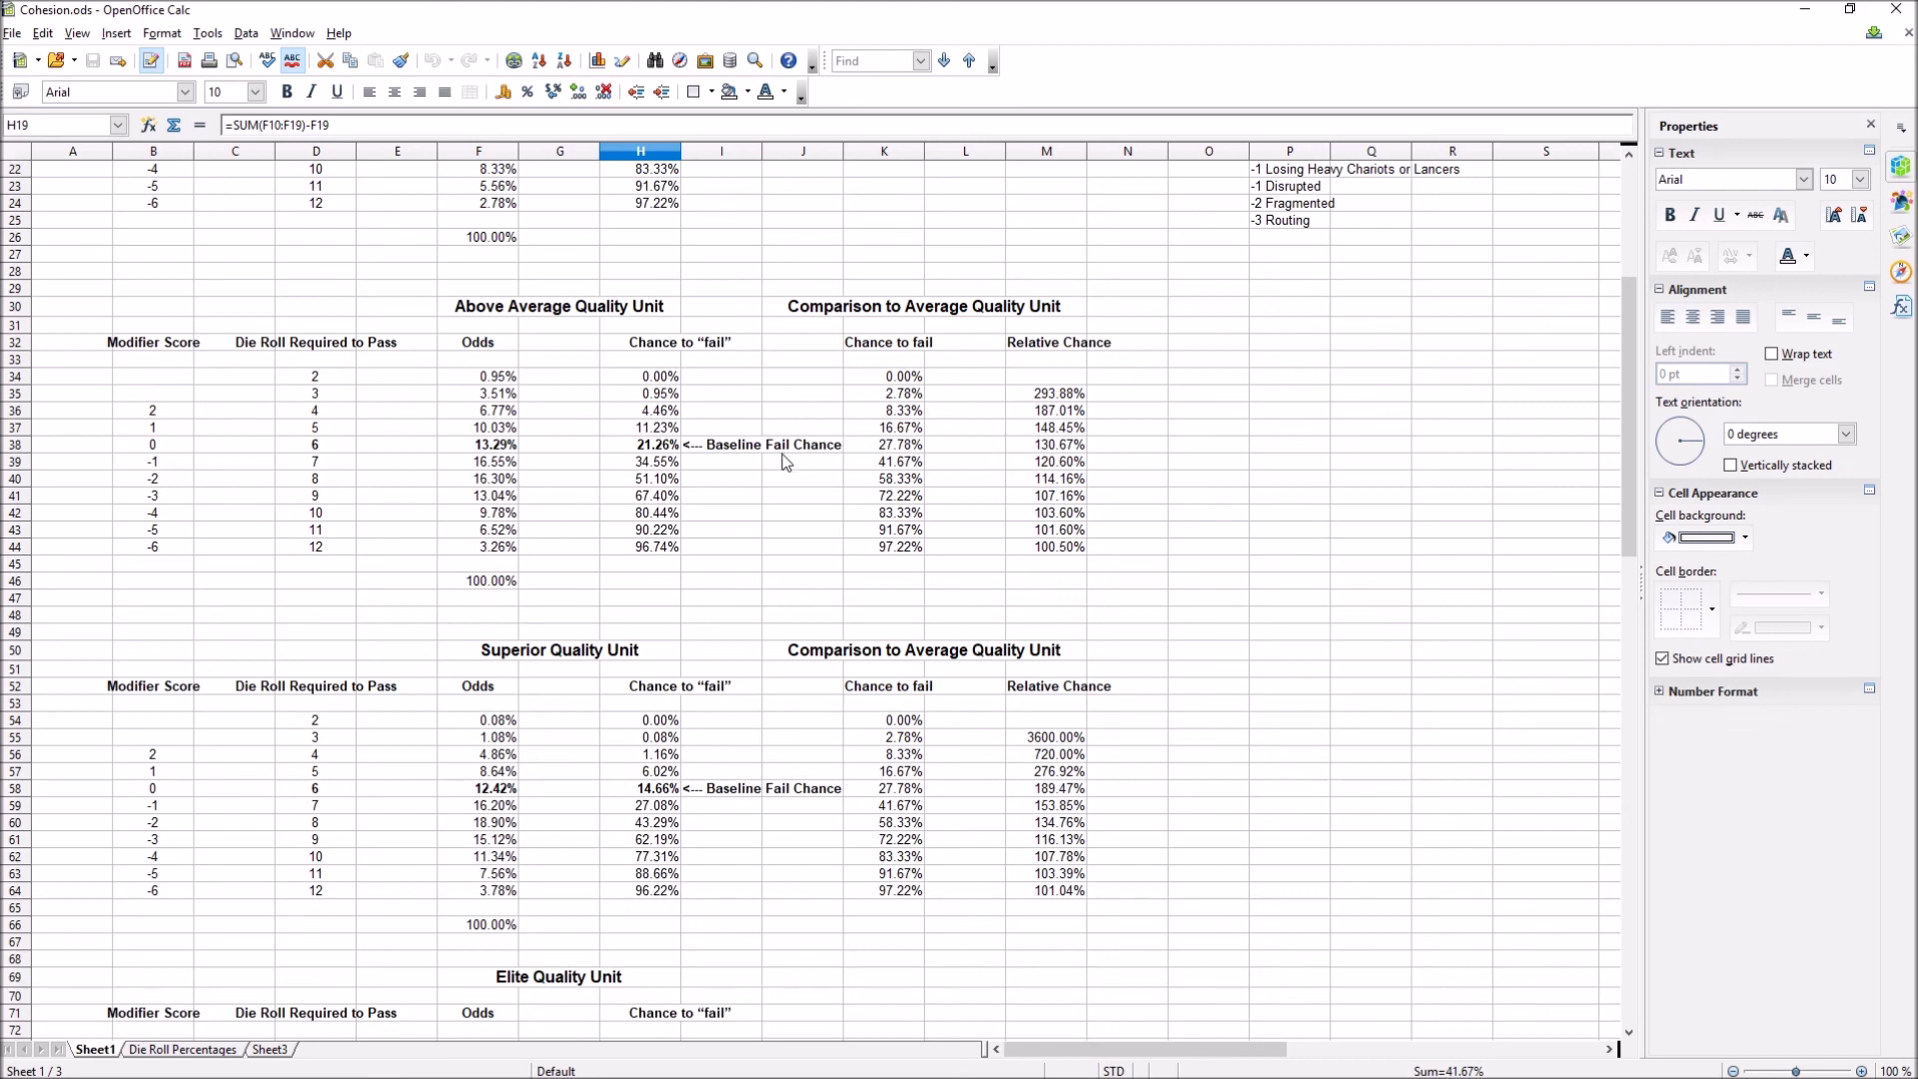
scroll(787, 459, up, 5)
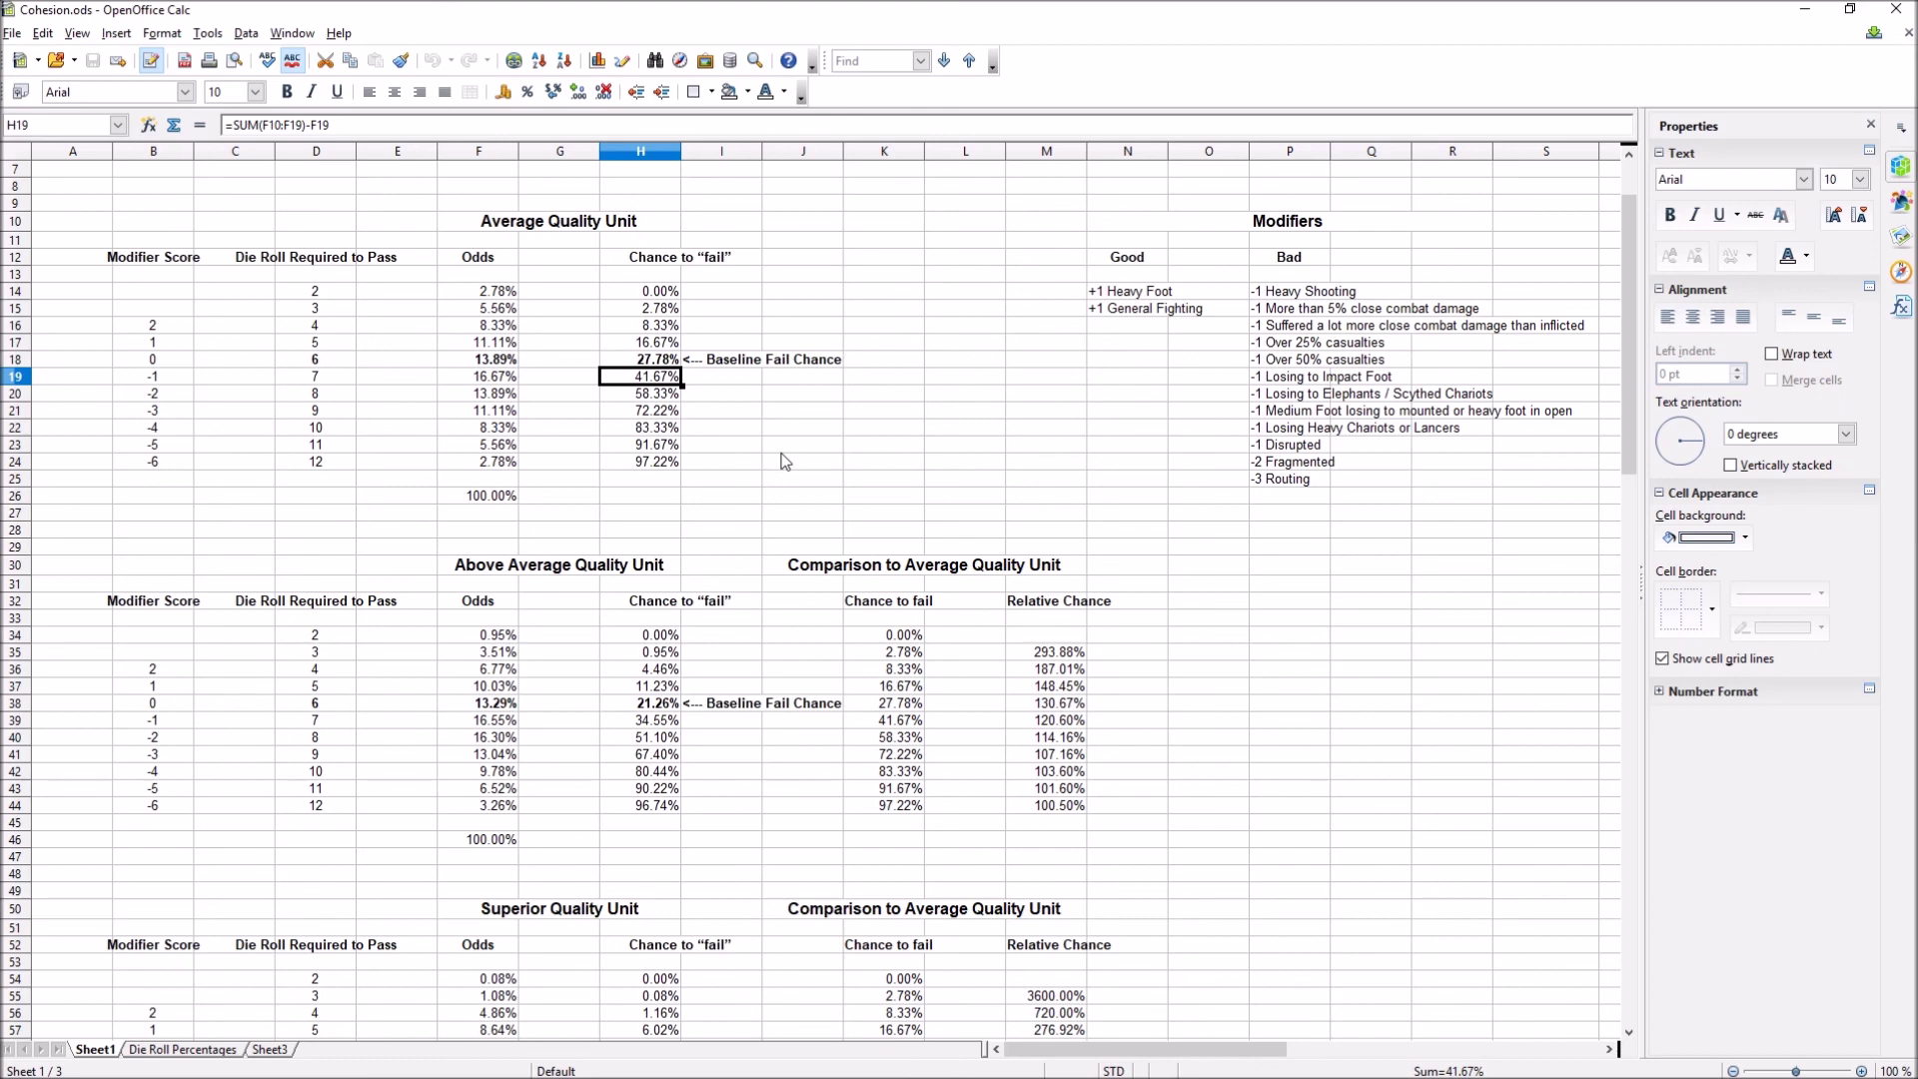
scroll(765, 540, down, 2)
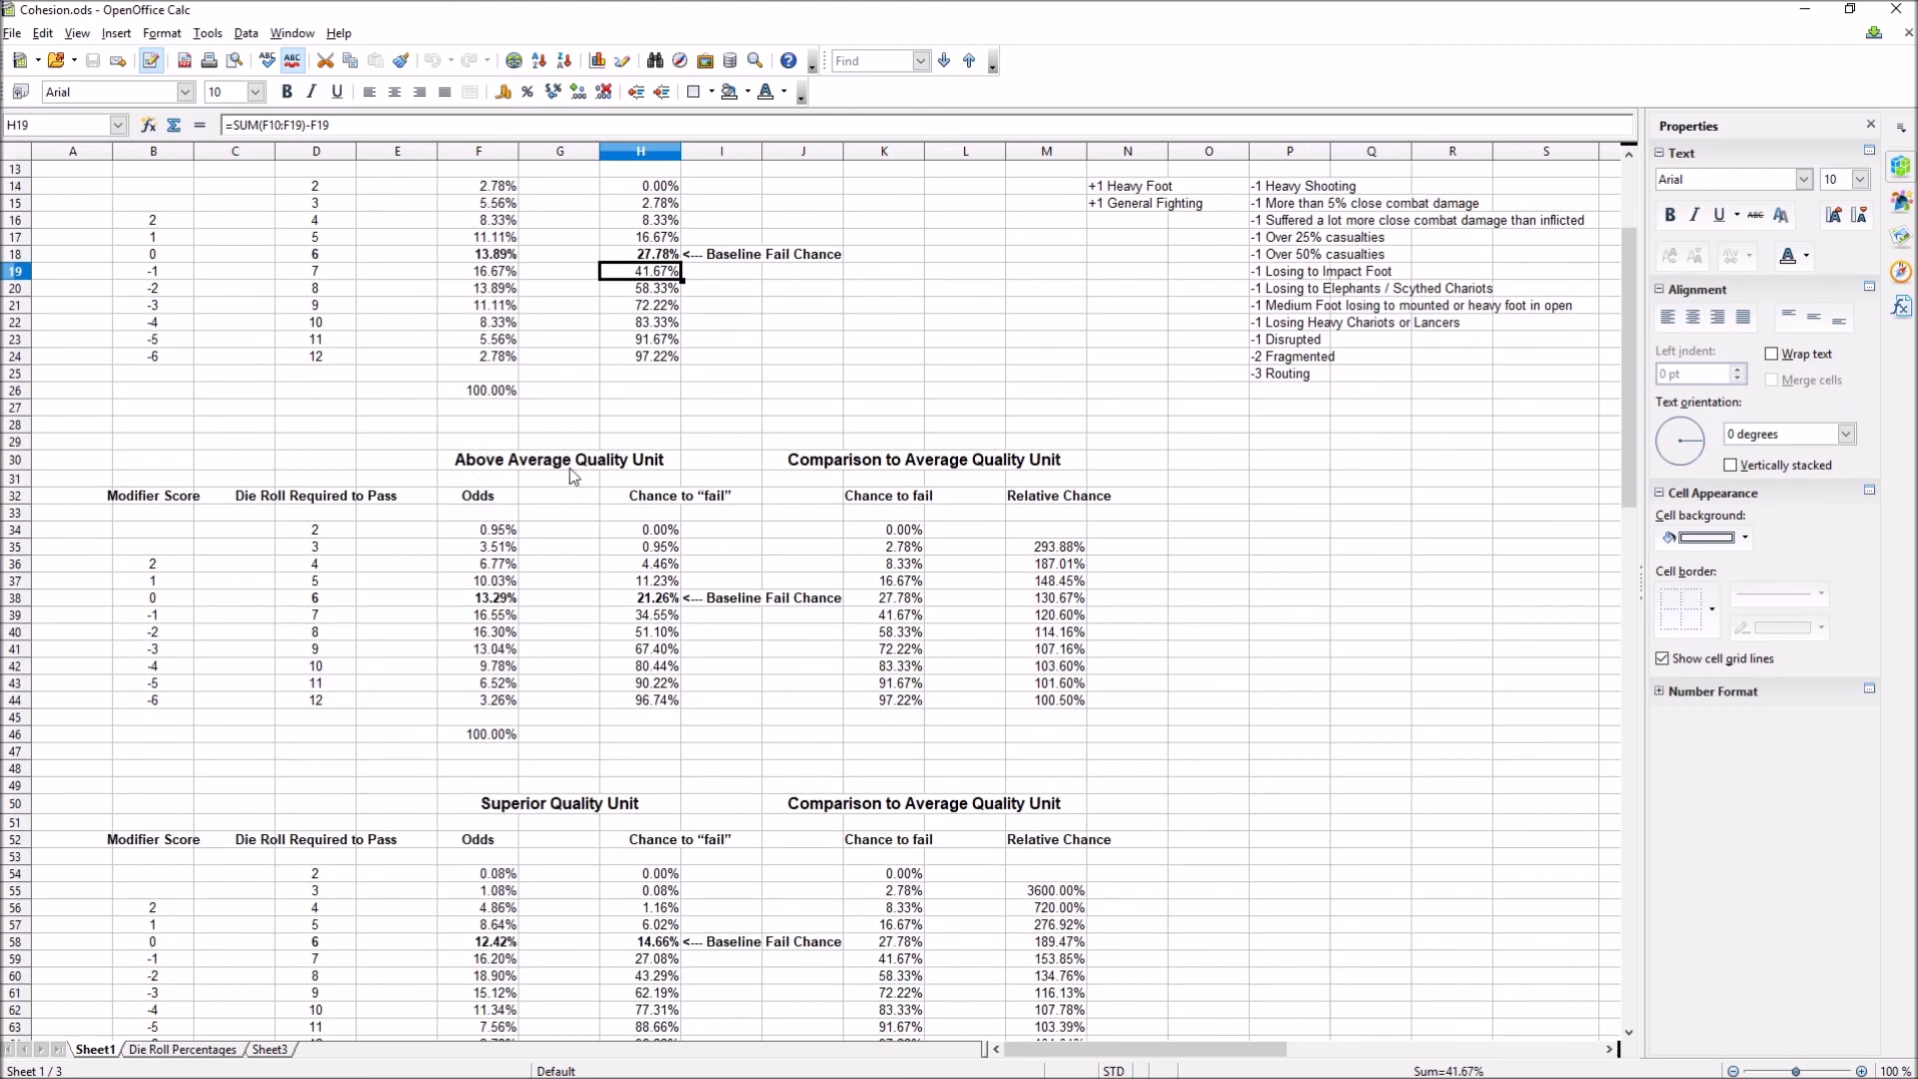
scroll(570, 480, down, 4)
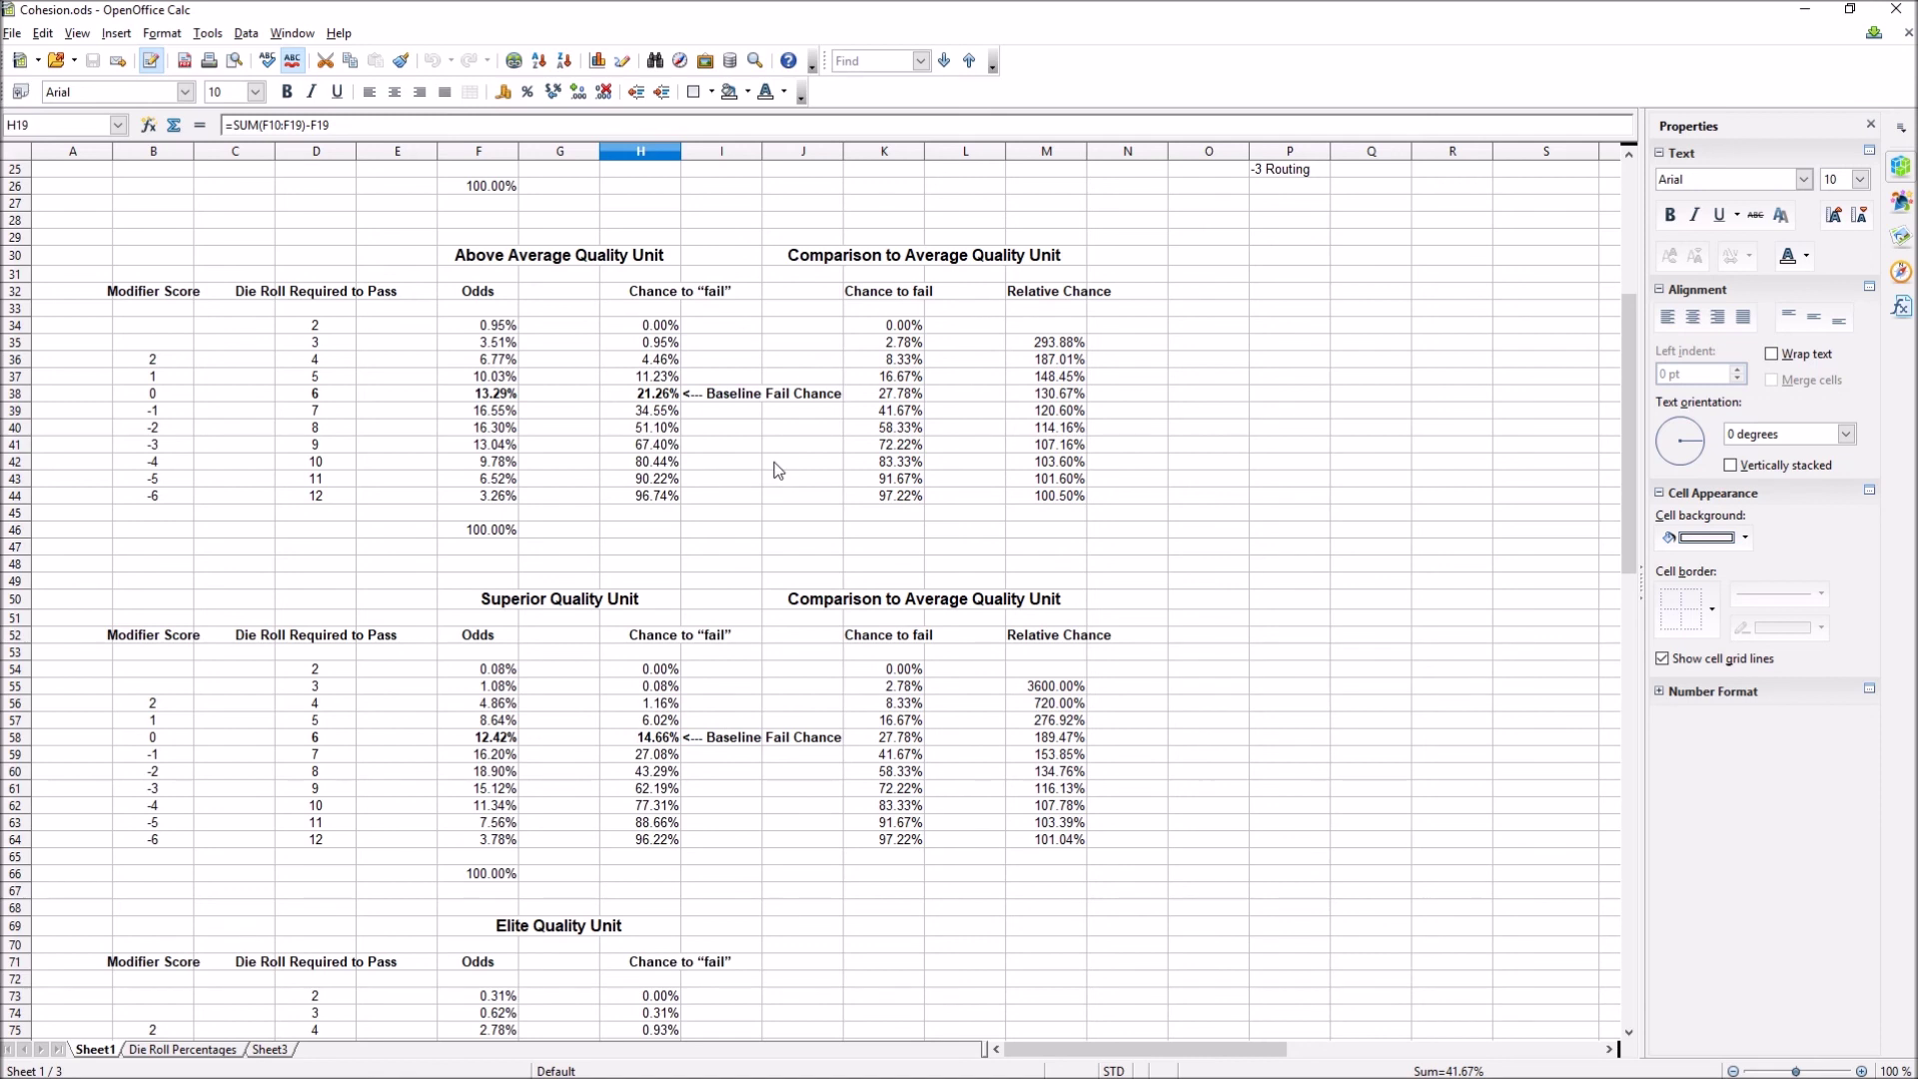
scroll(650, 441, up, 2)
Compare the Above Average Quality Unit's baseline chance to fail with the average unit's chance and the relative chance
drag(660, 497, 667, 512)
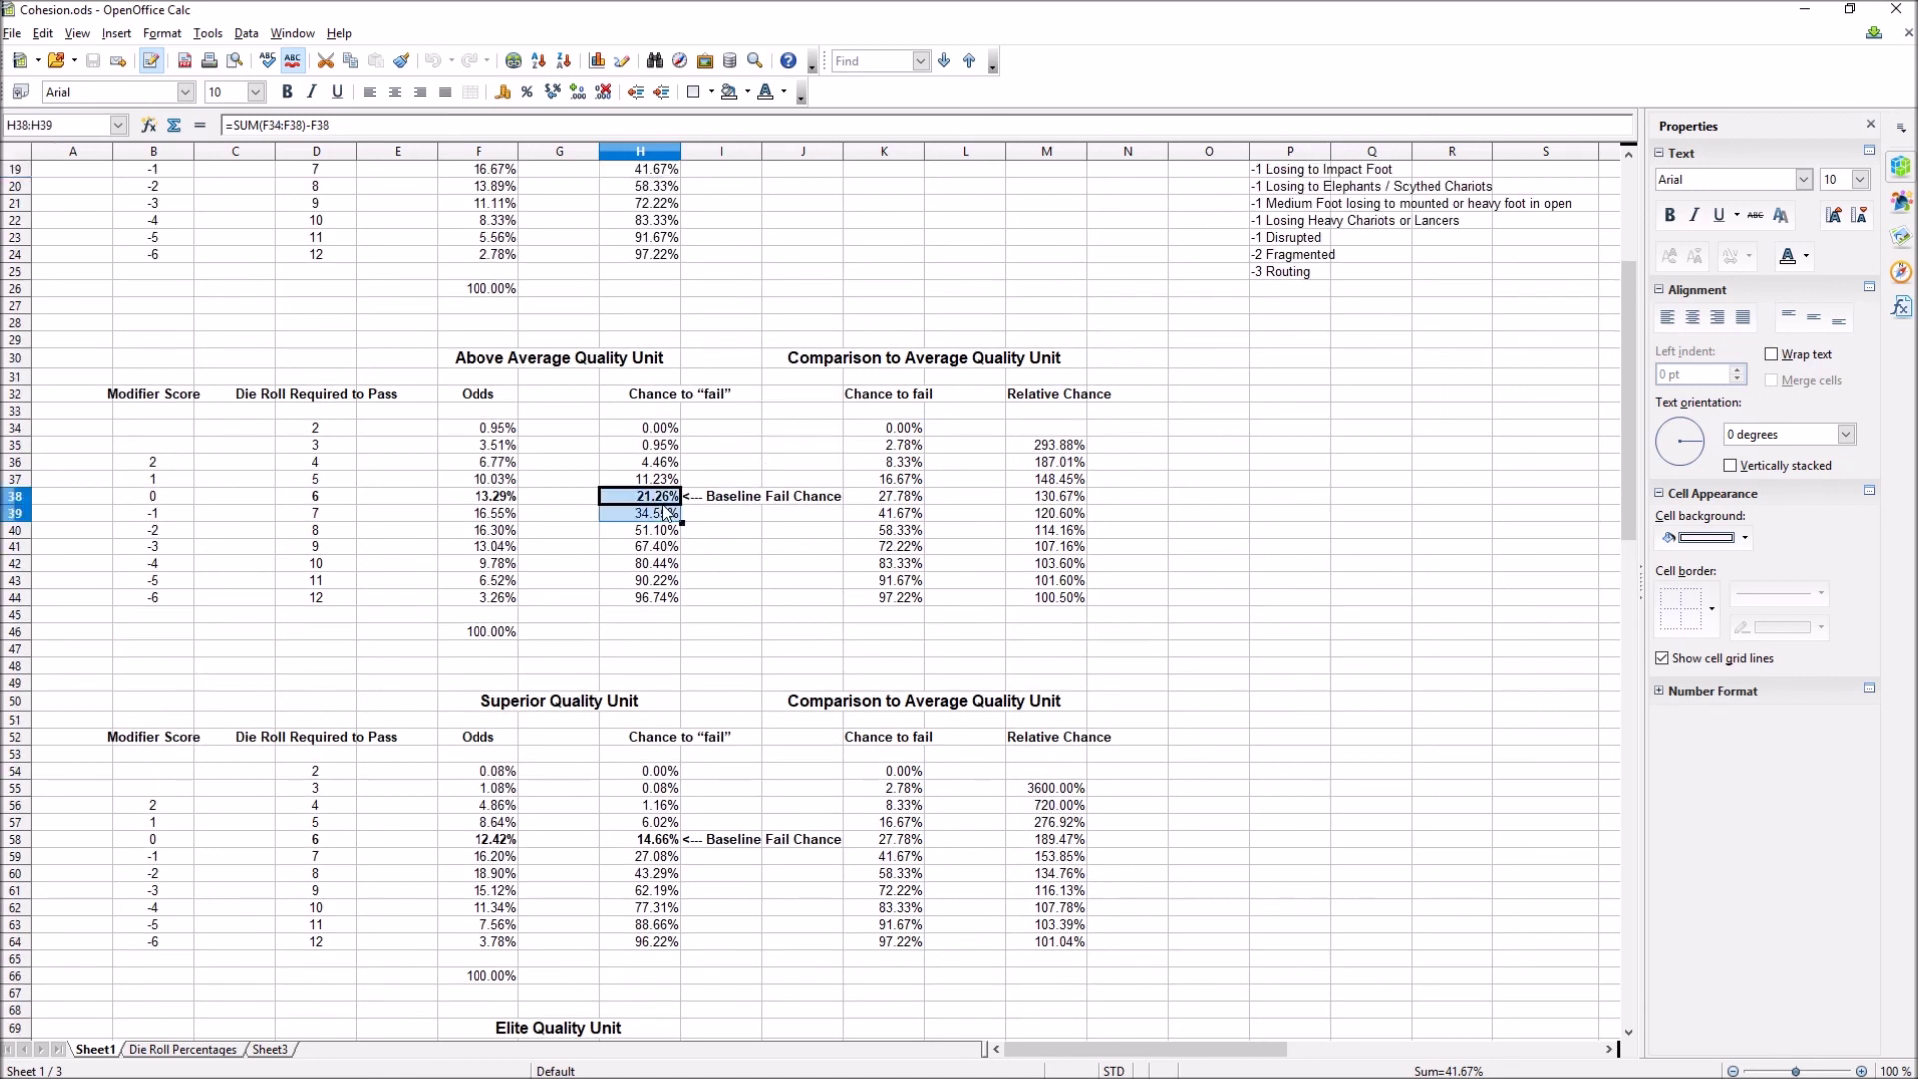
click(877, 497)
click(1081, 514)
scroll(1106, 589, up, 1)
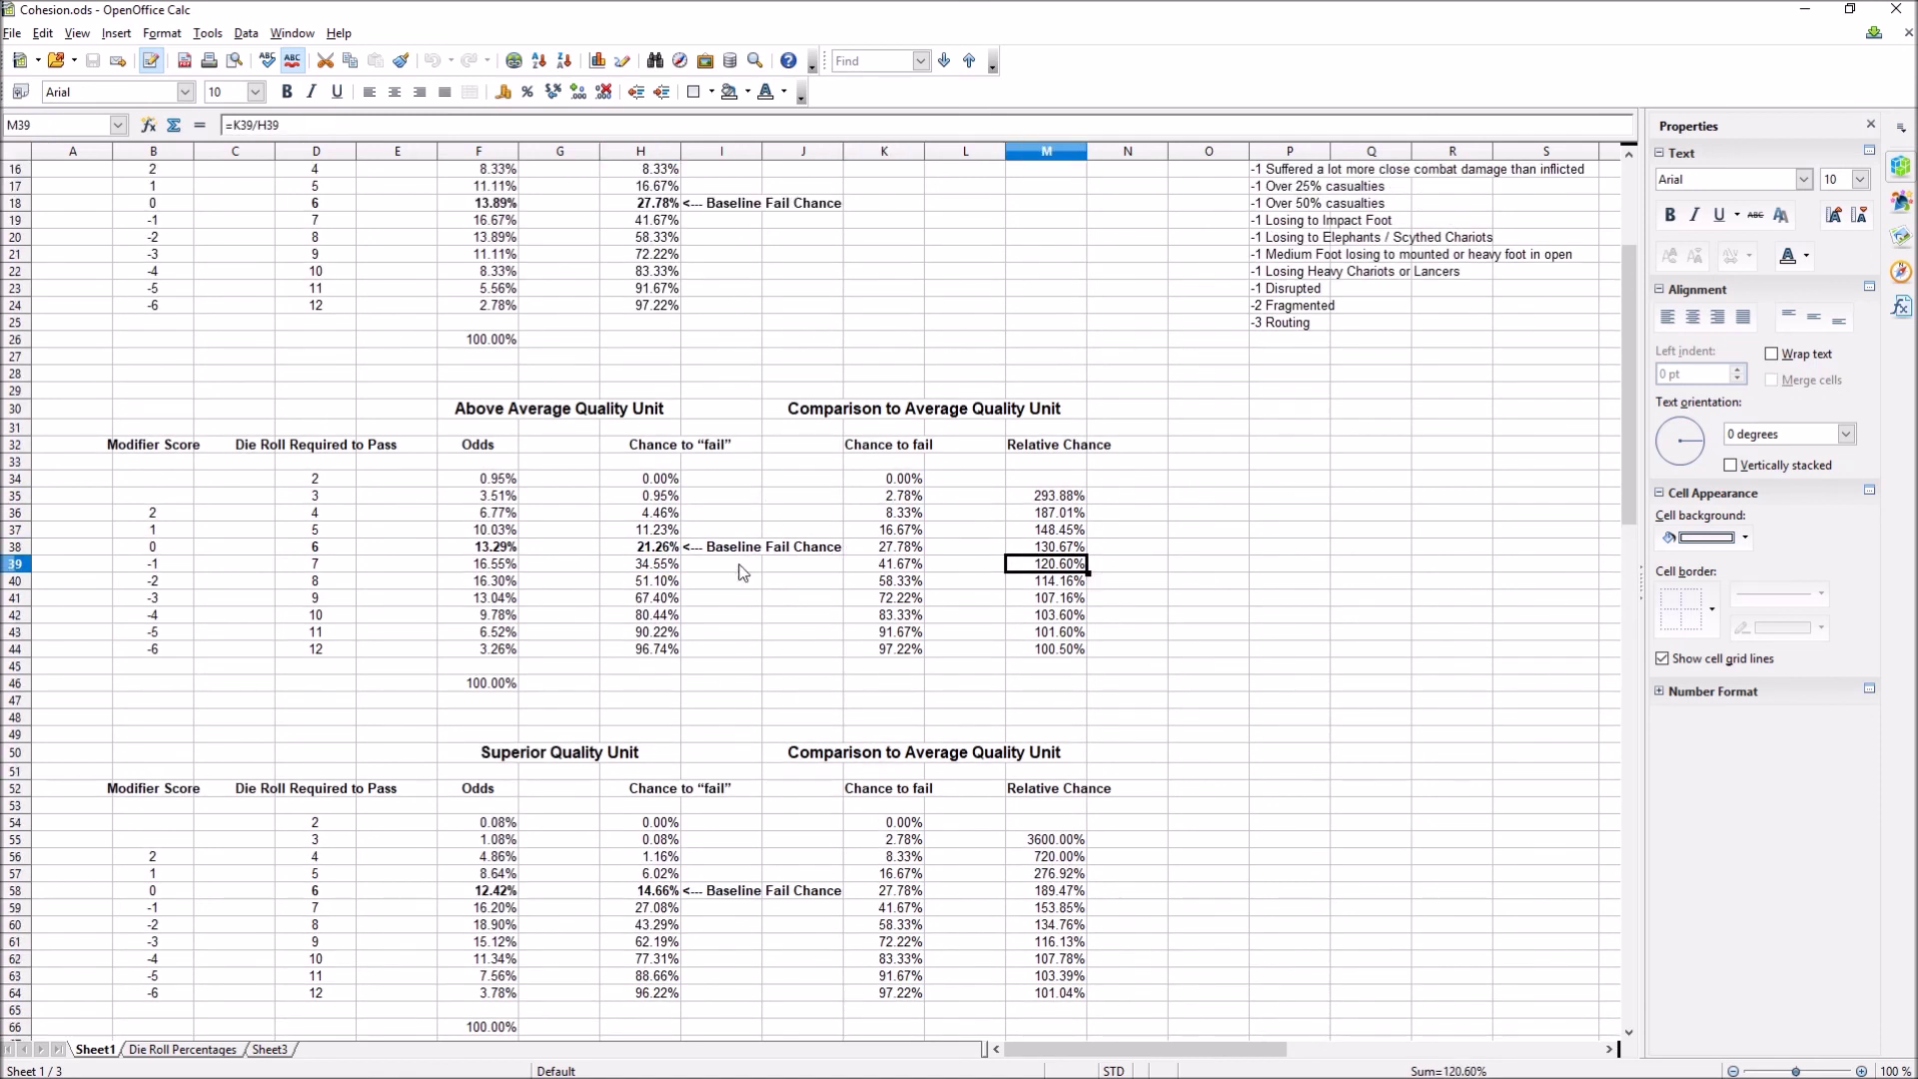
click(623, 545)
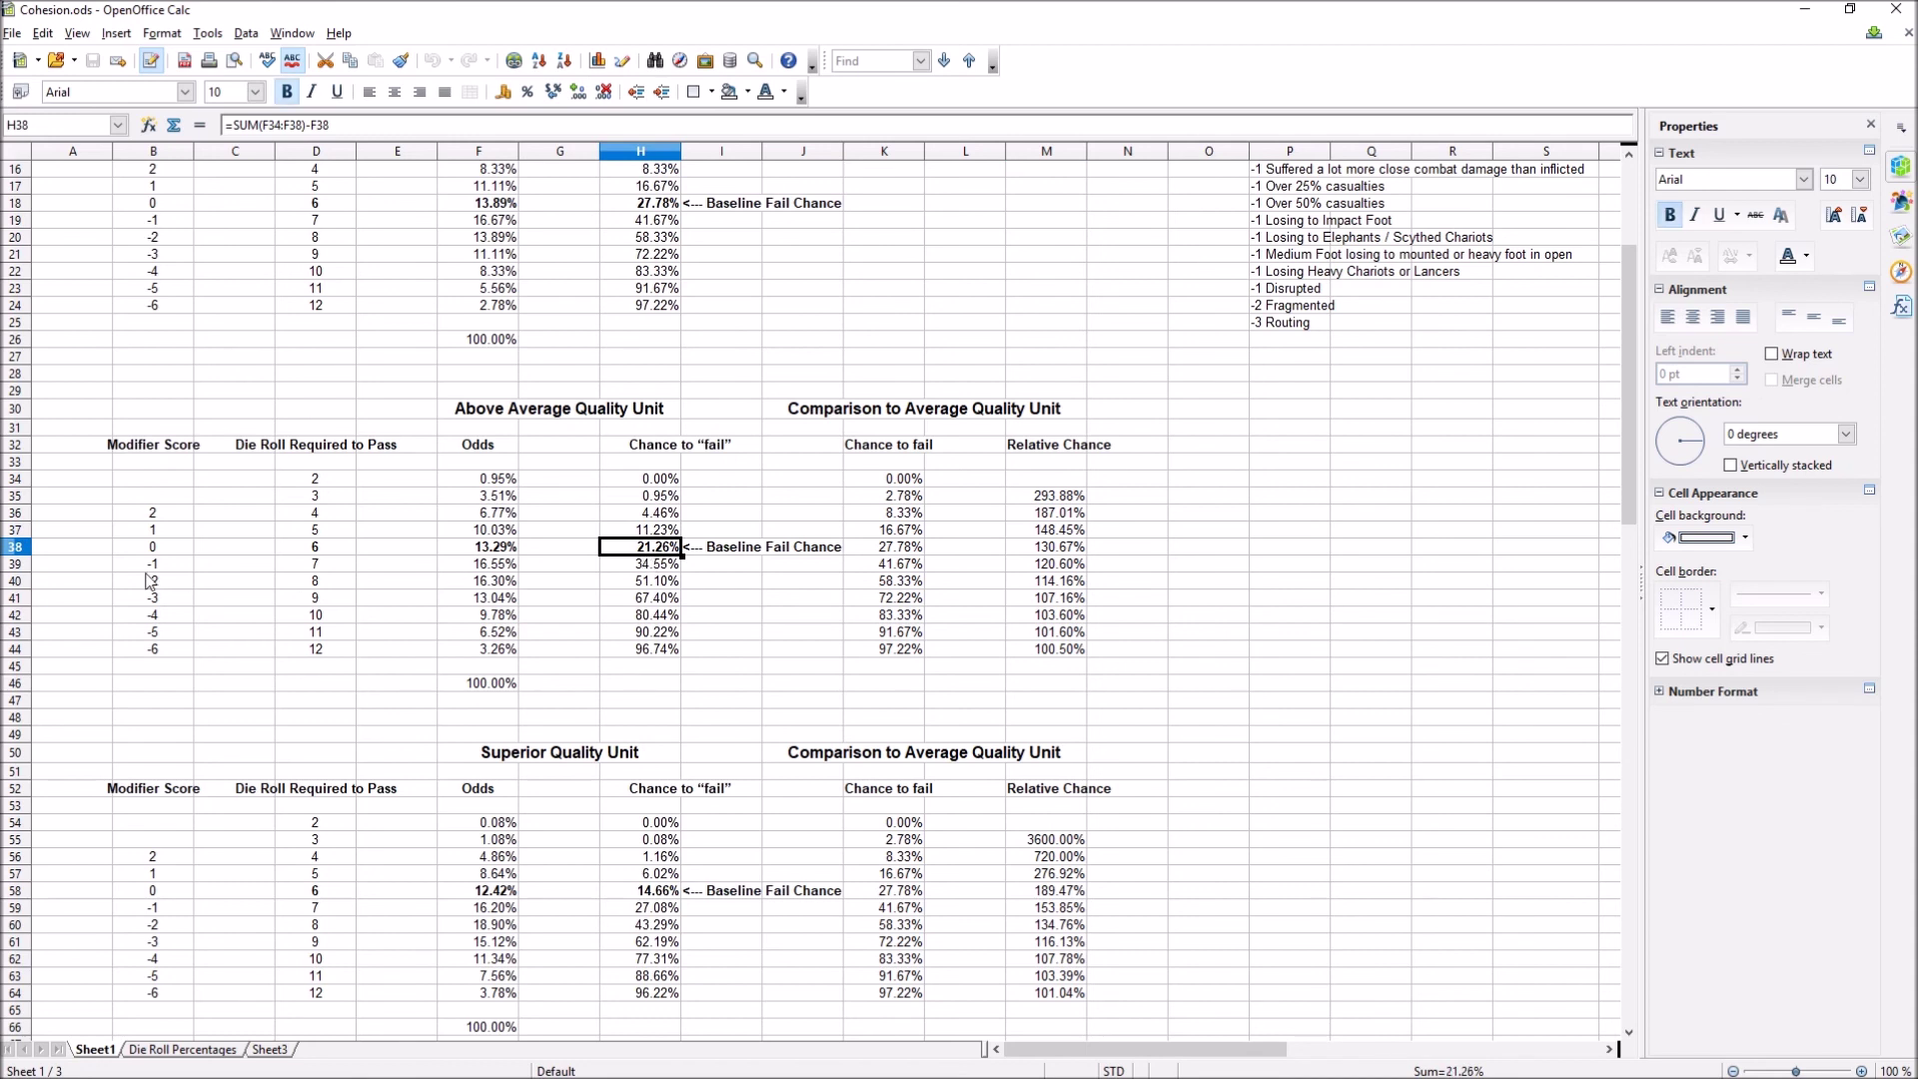
scroll(690, 595, up, 1)
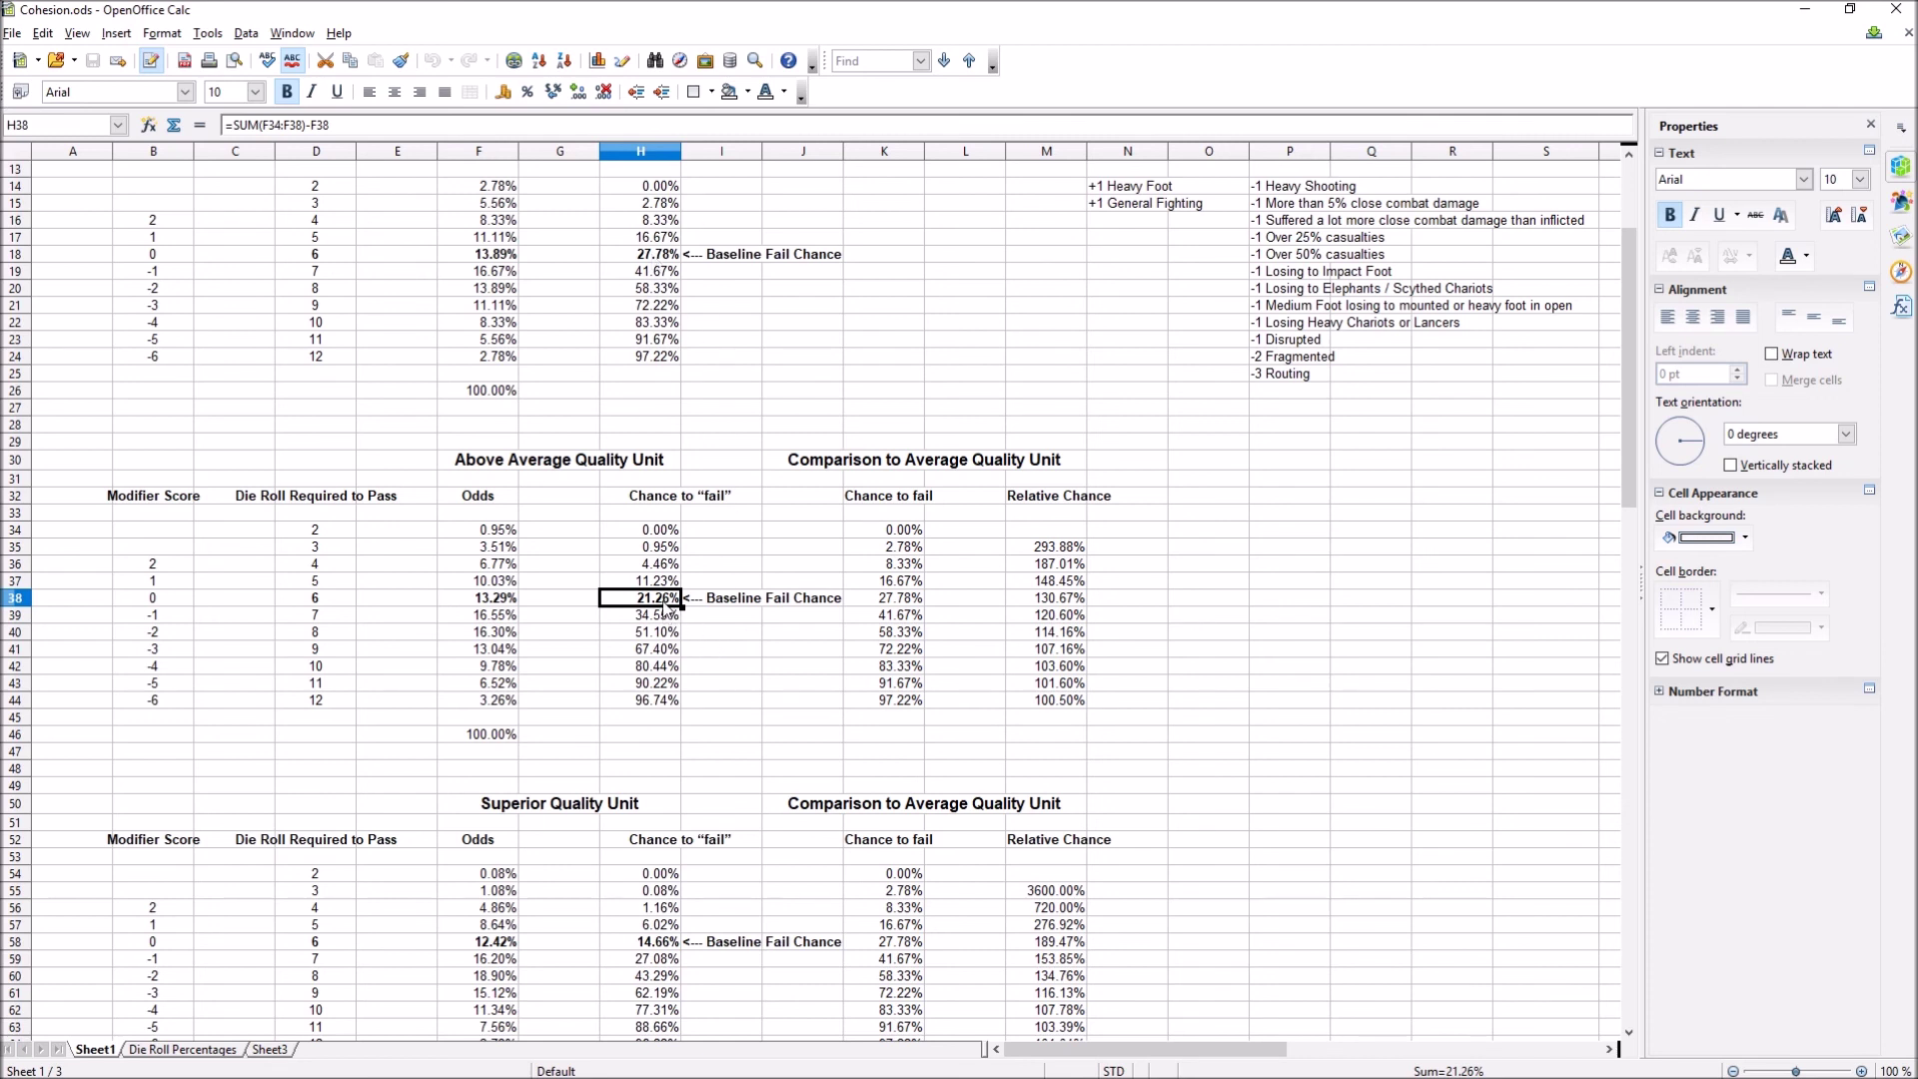
click(1045, 602)
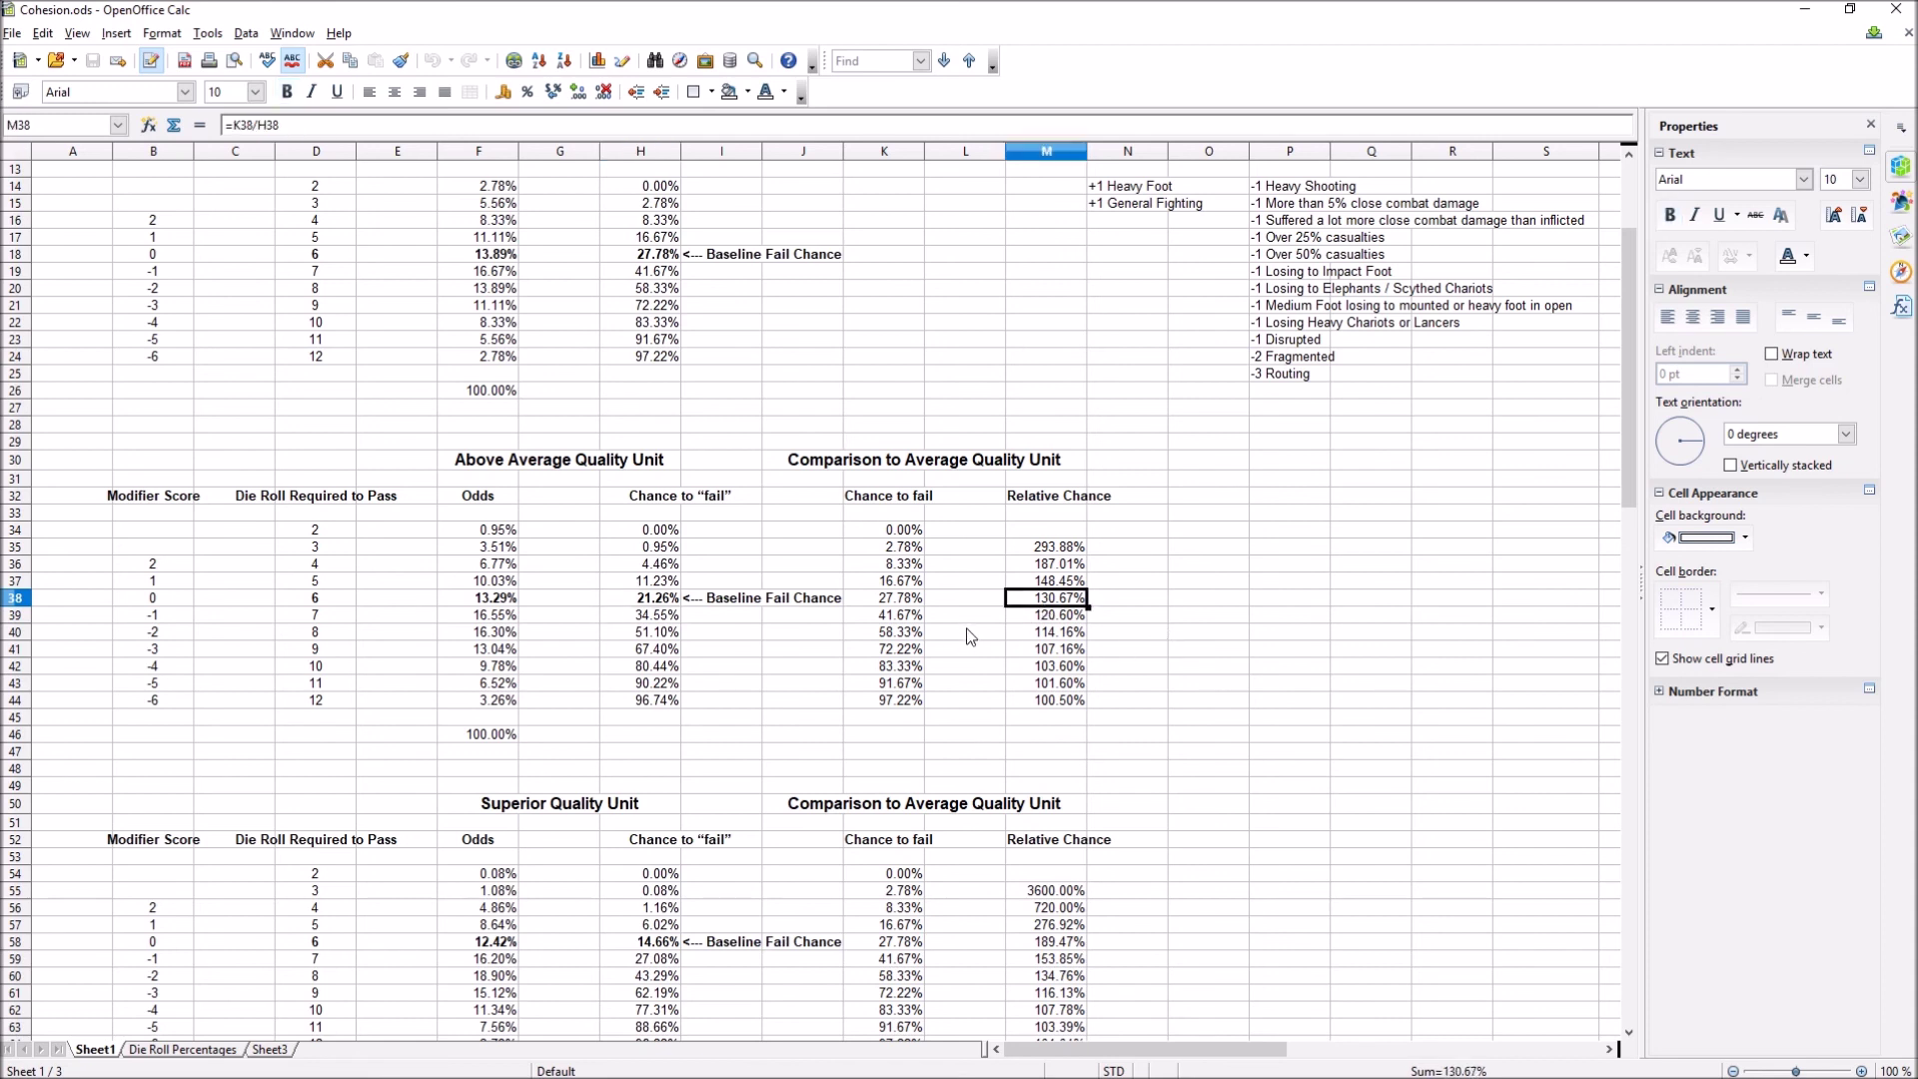
click(904, 602)
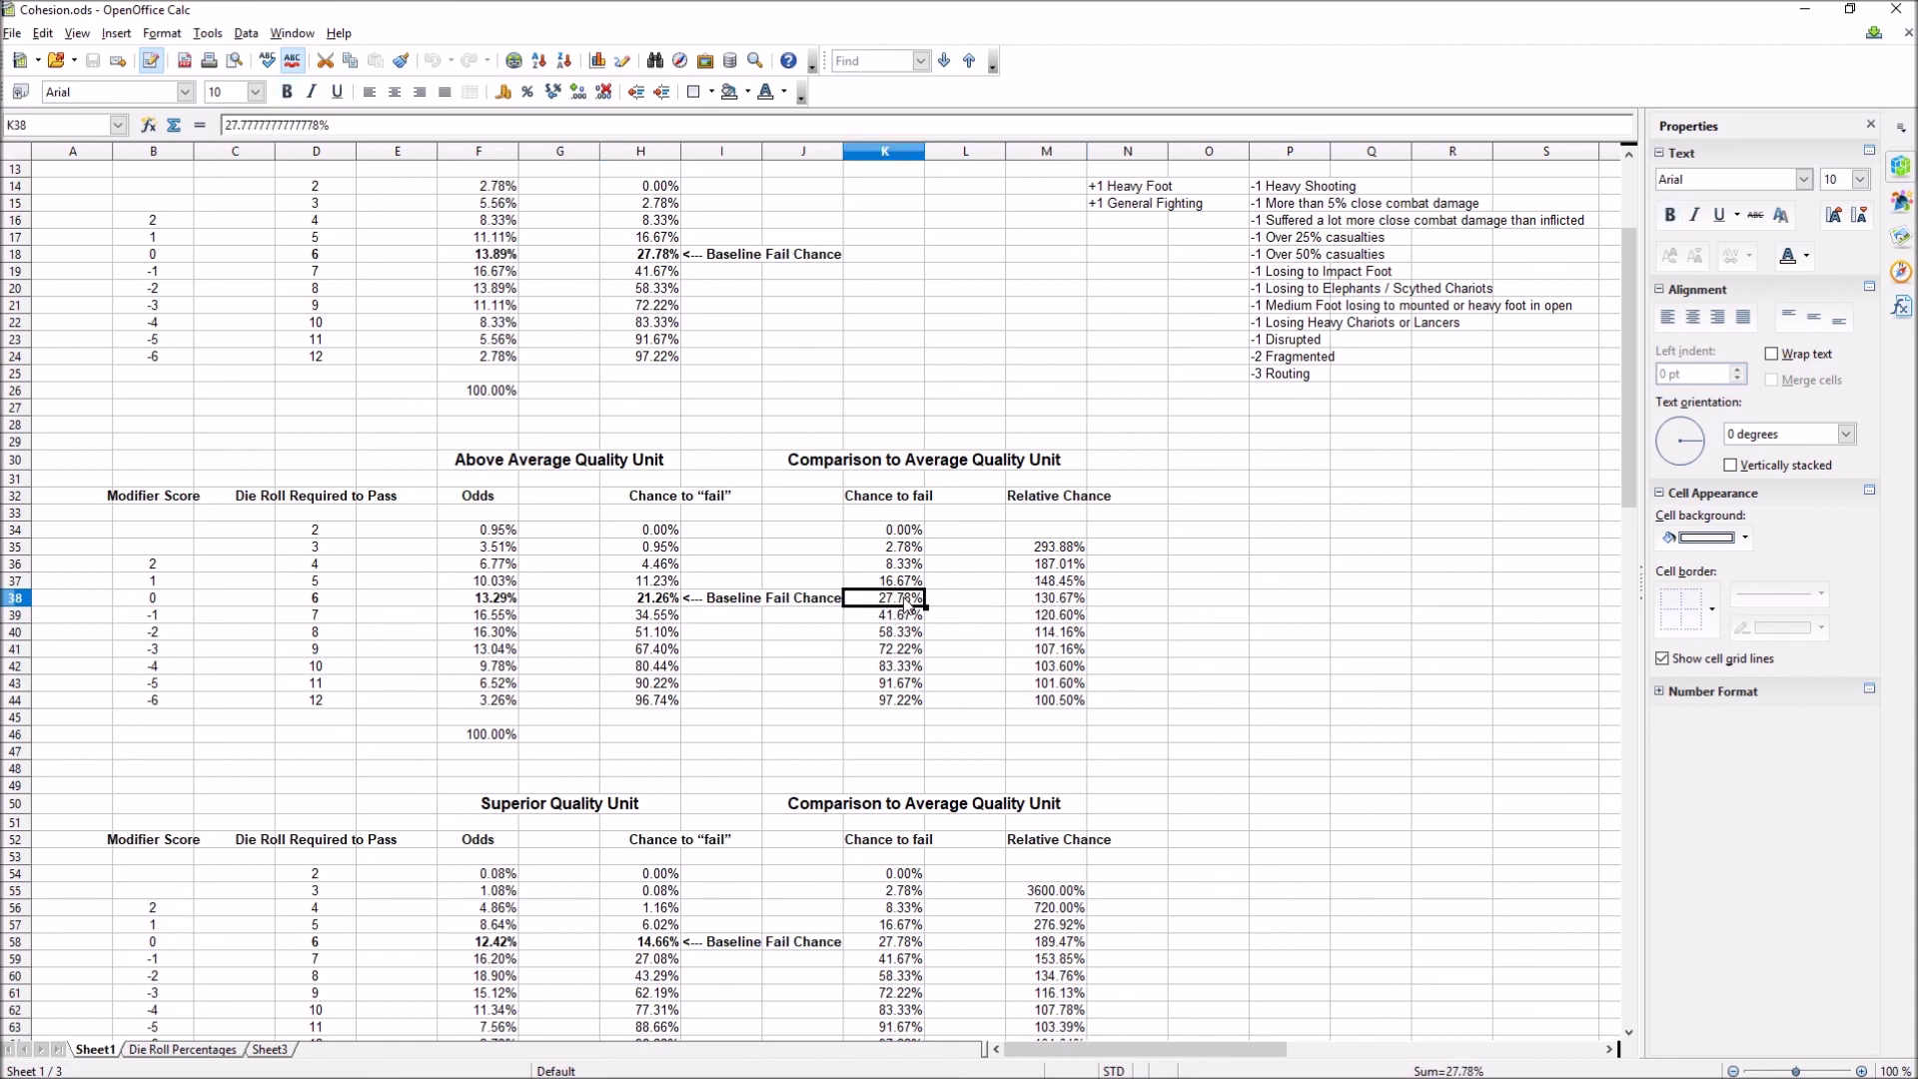
click(1046, 605)
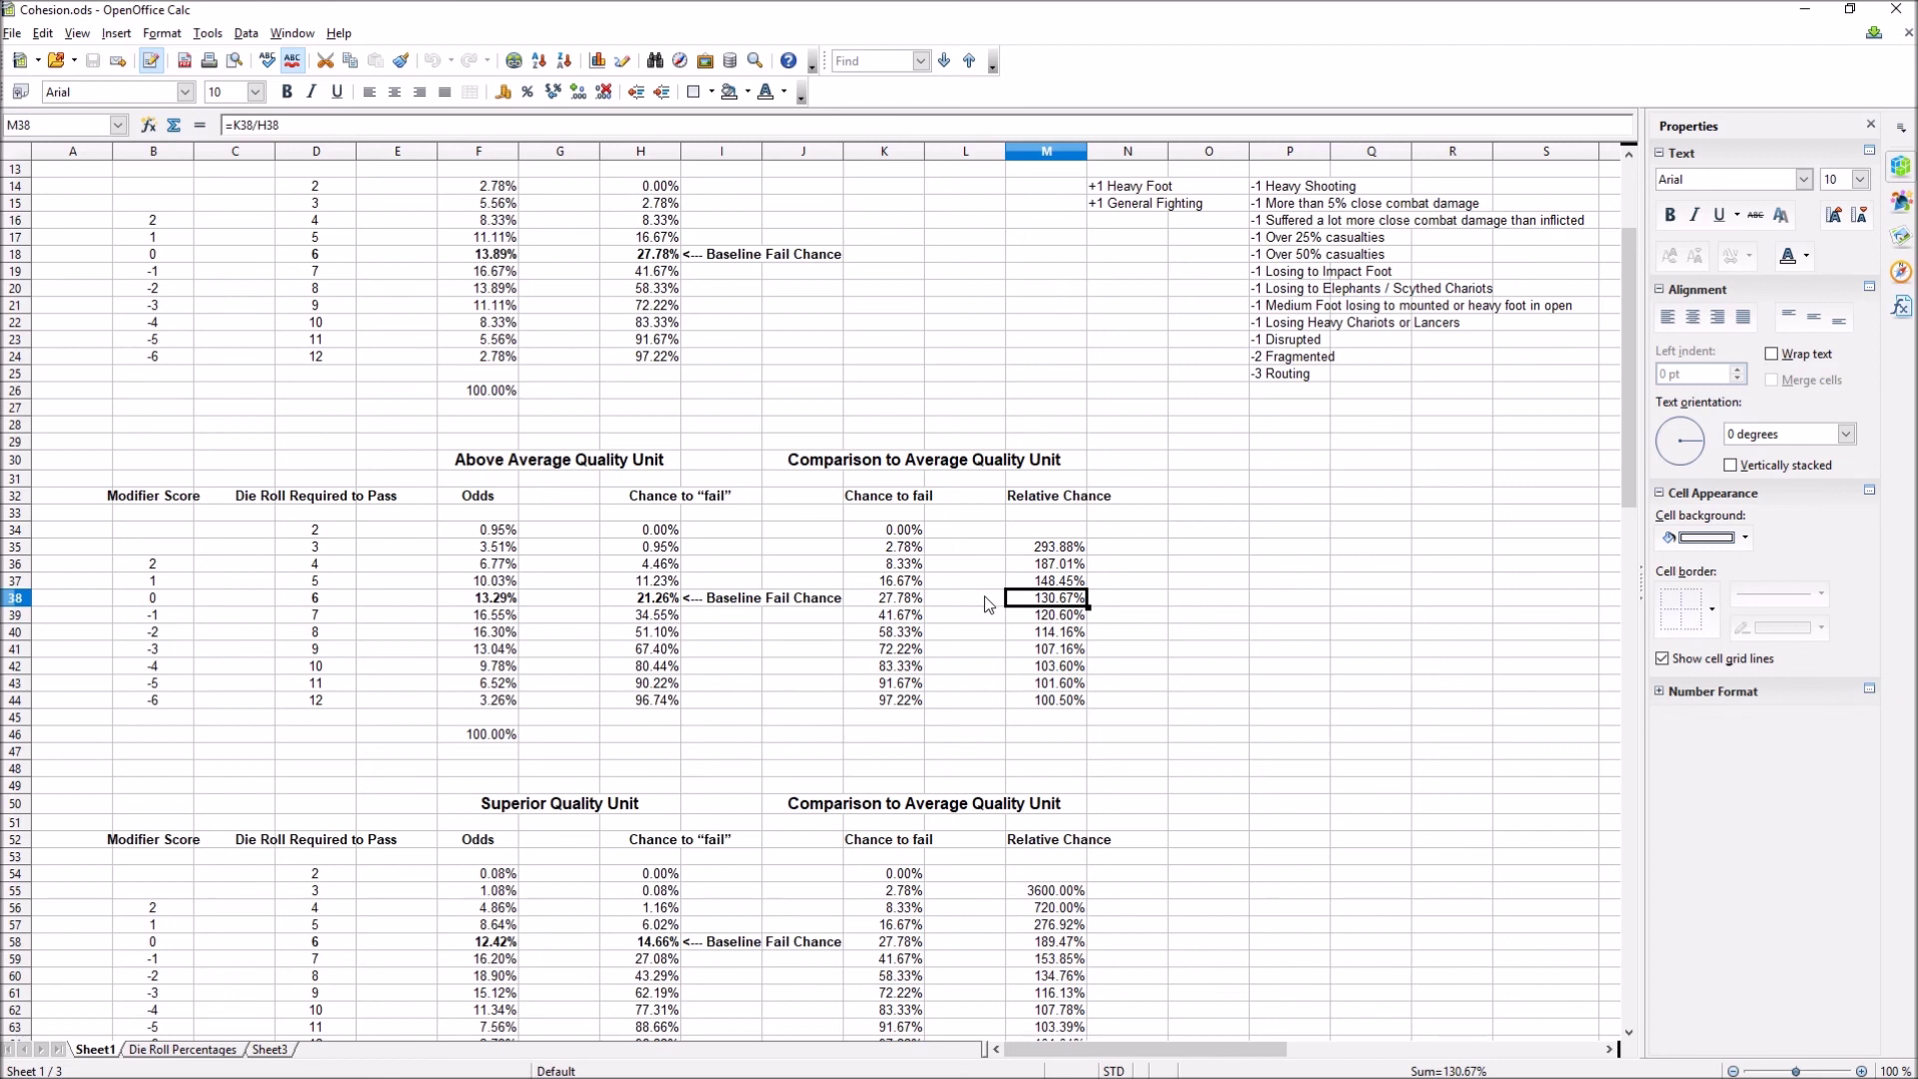
click(667, 610)
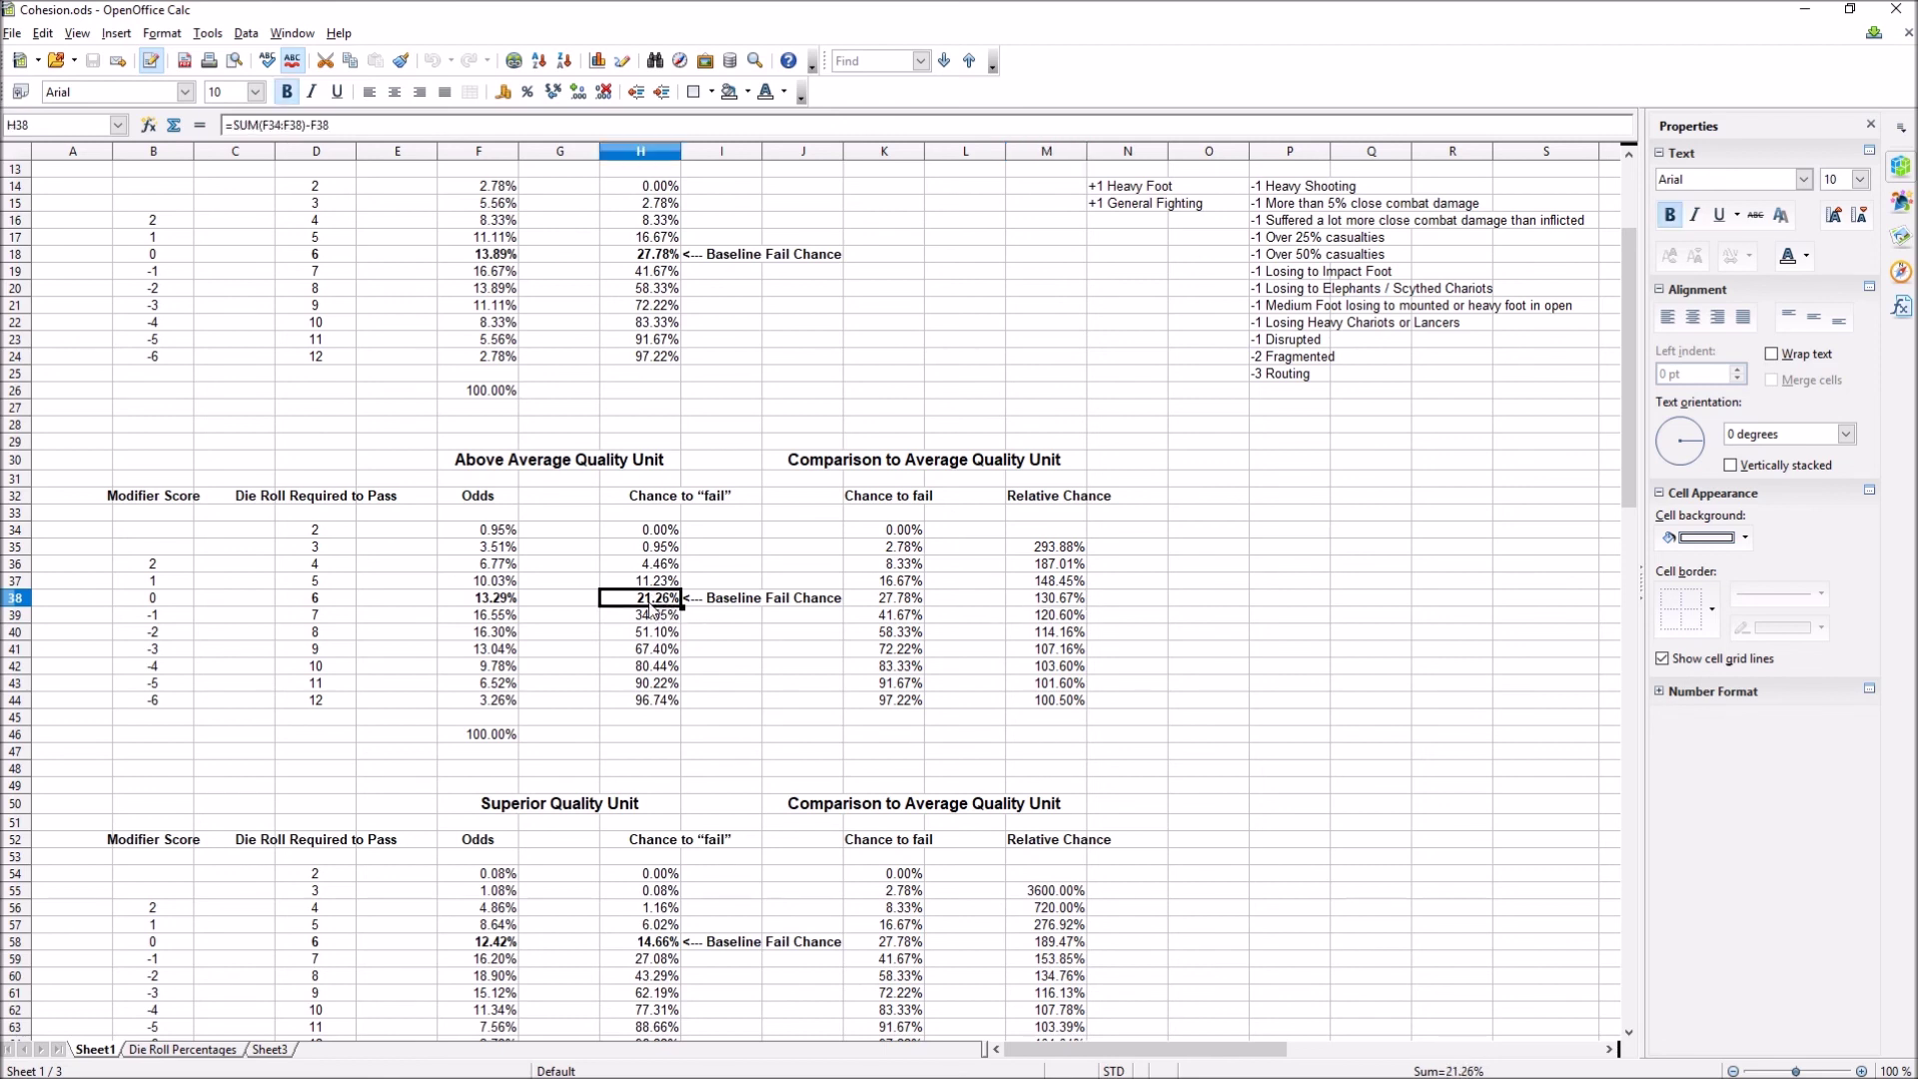
Inspect the Above Average Quality Unit's required die rolls for modifier scores 0 to -2 and its baseline relative chance
click(338, 597)
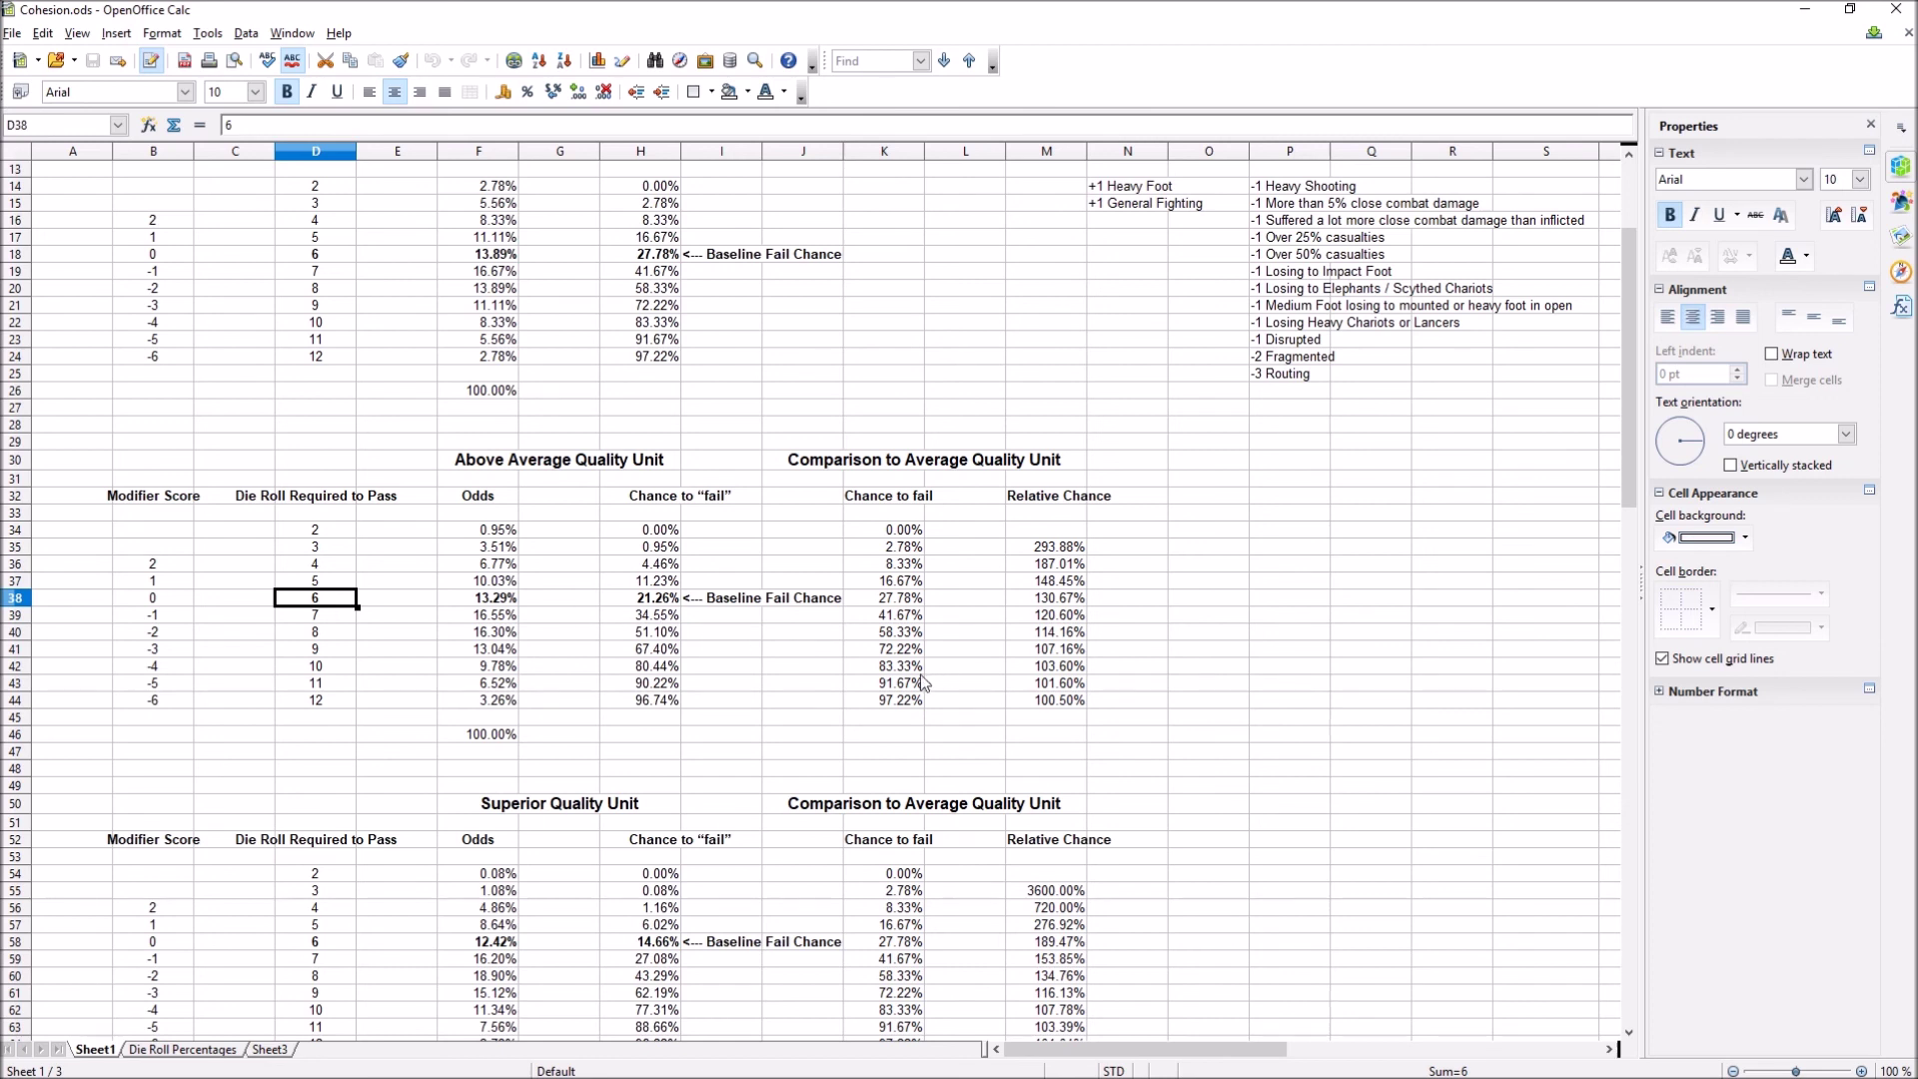
click(352, 619)
click(344, 635)
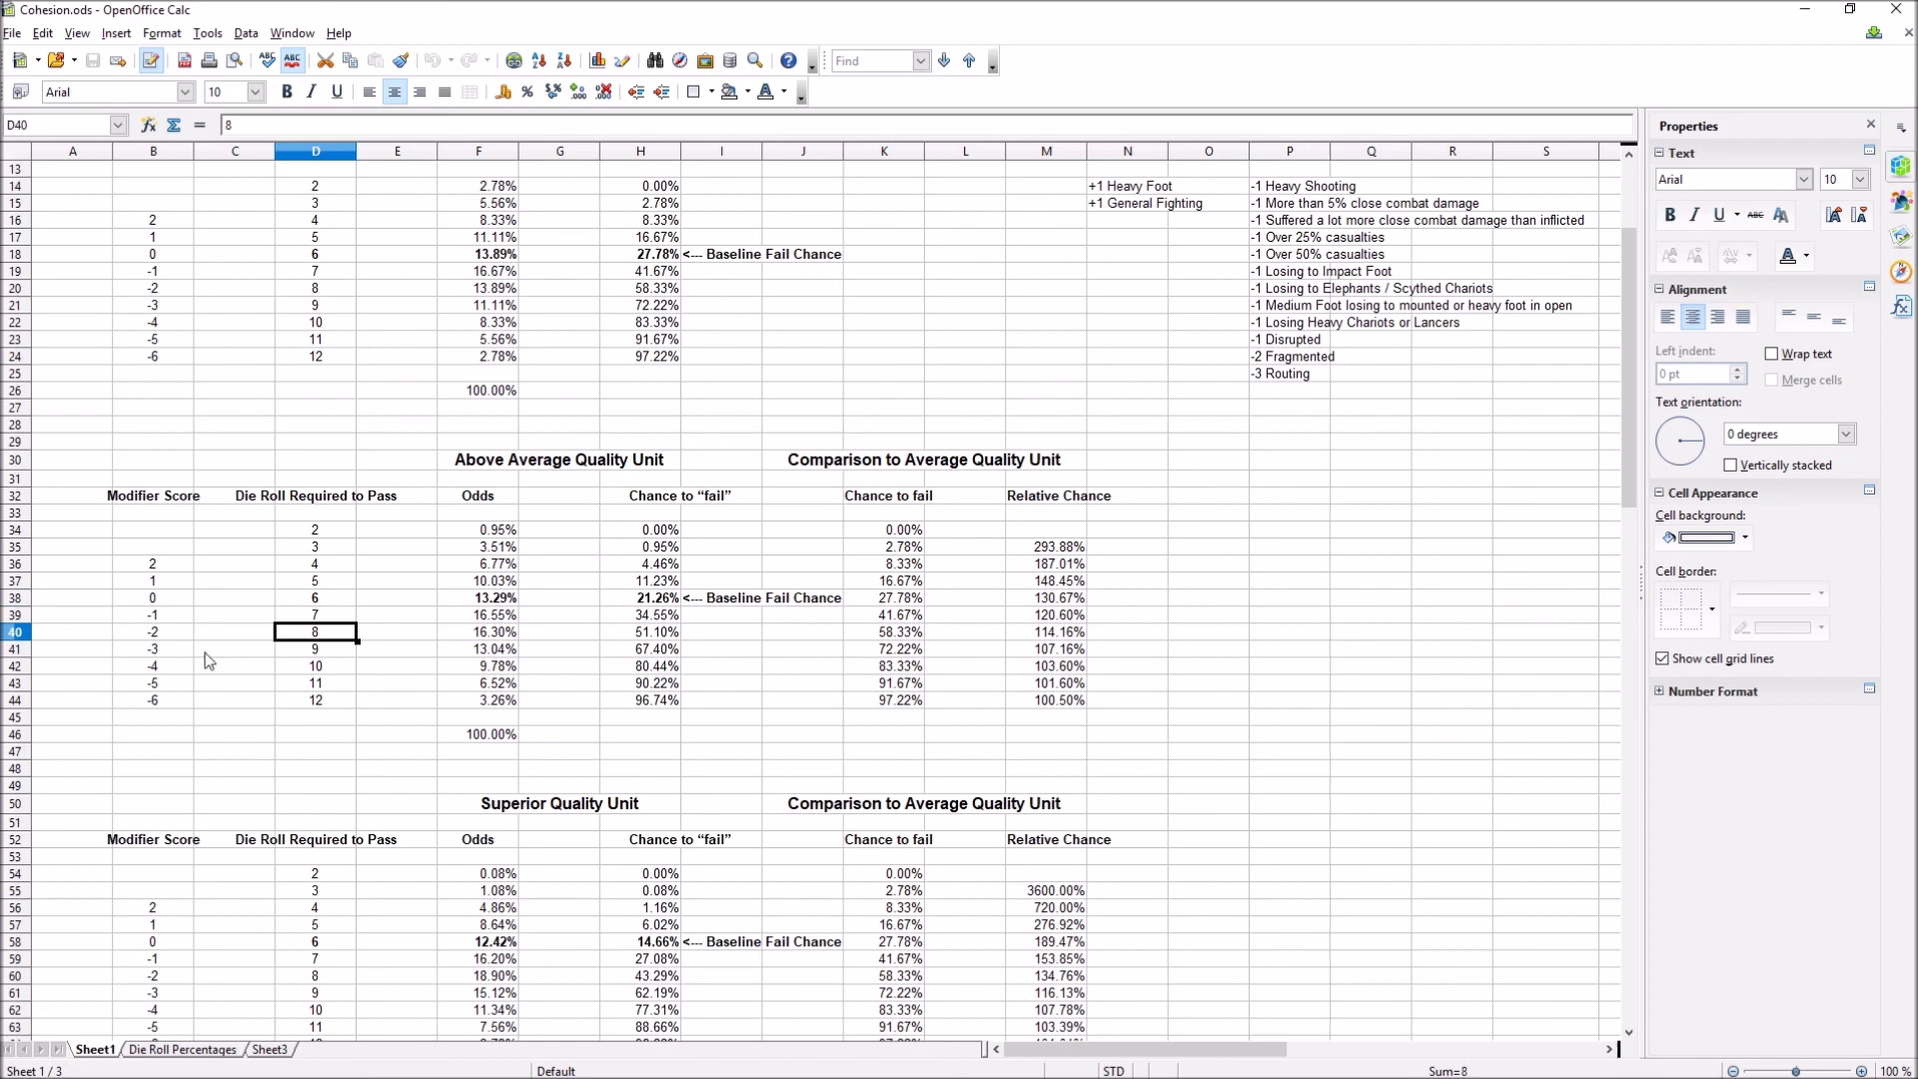
click(159, 636)
click(1056, 605)
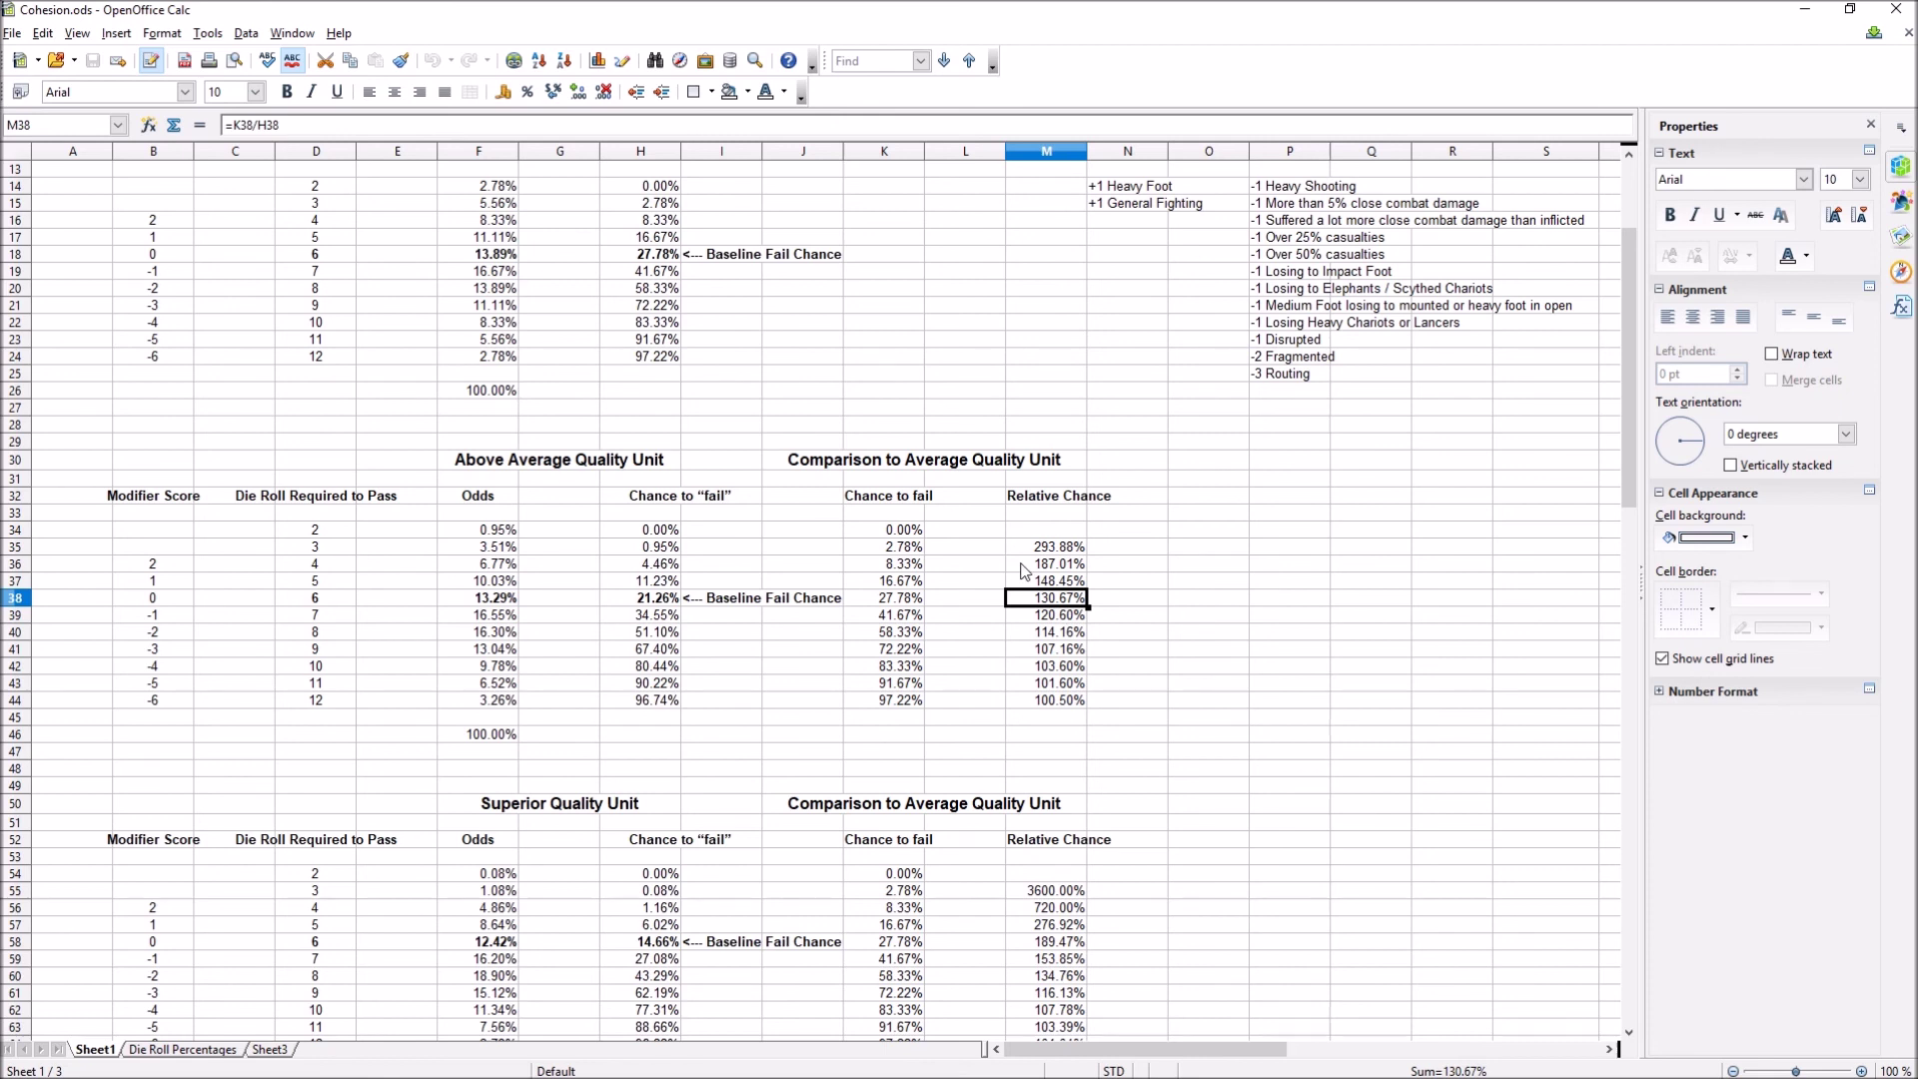
Check the Above Average Quality Unit's relative chance at modifier score -3
click(208, 652)
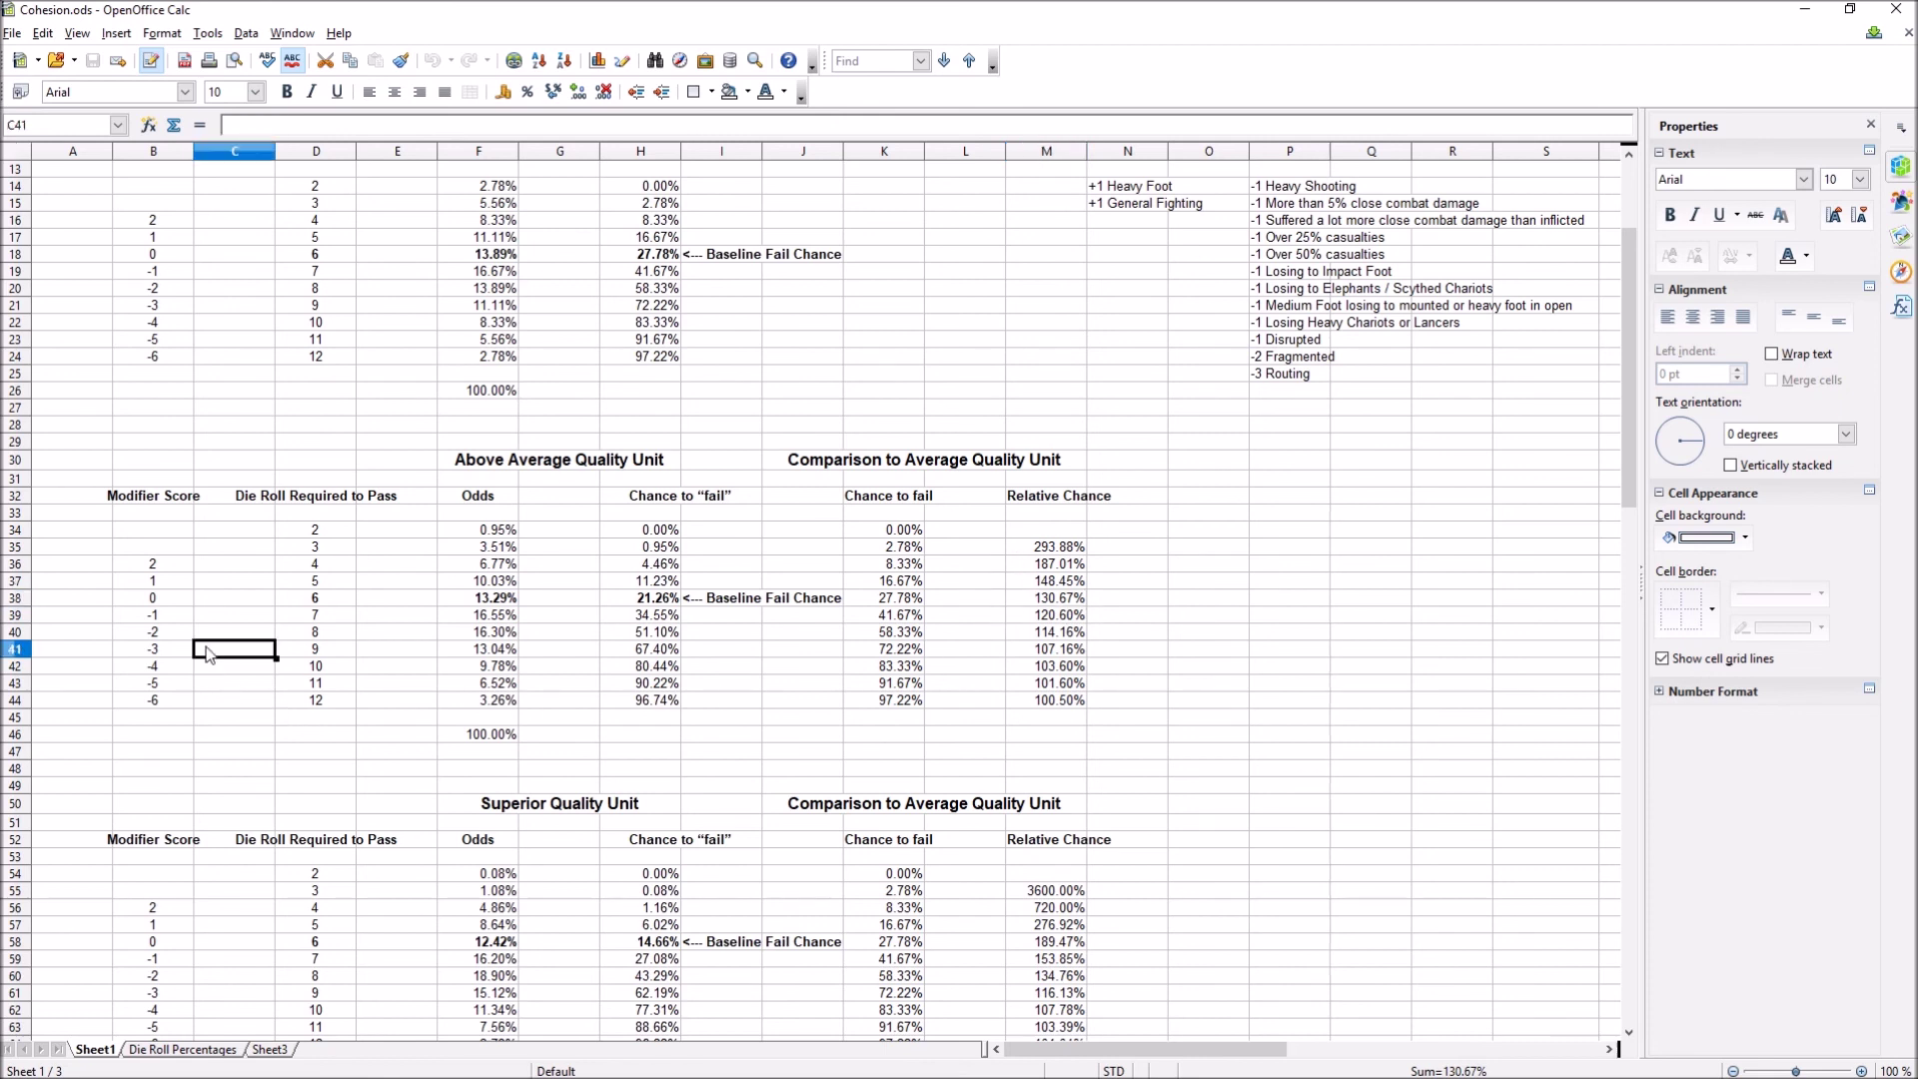
click(1076, 651)
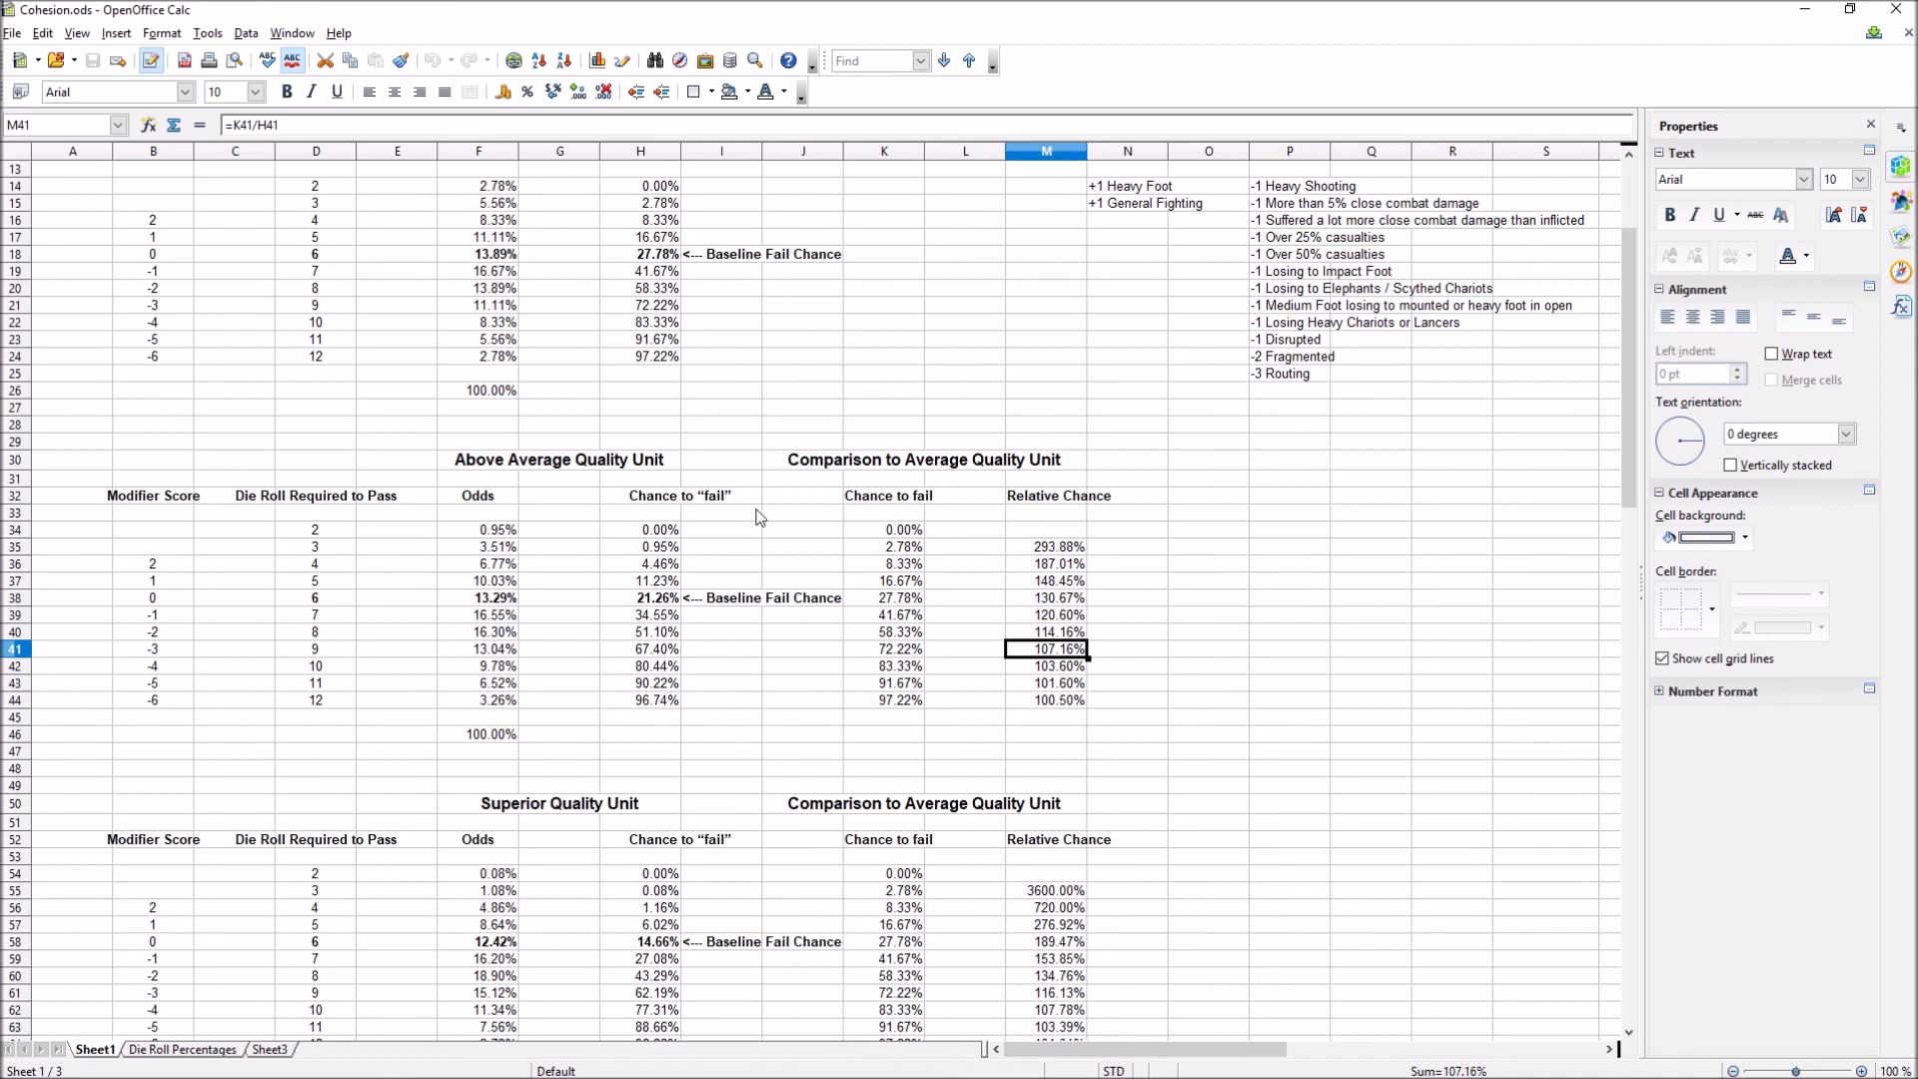
Inspect the Superior Quality Unit's chances to fail at modifier scores -2 and -3 and its relative chance at -3
scroll(631, 642, down, 3)
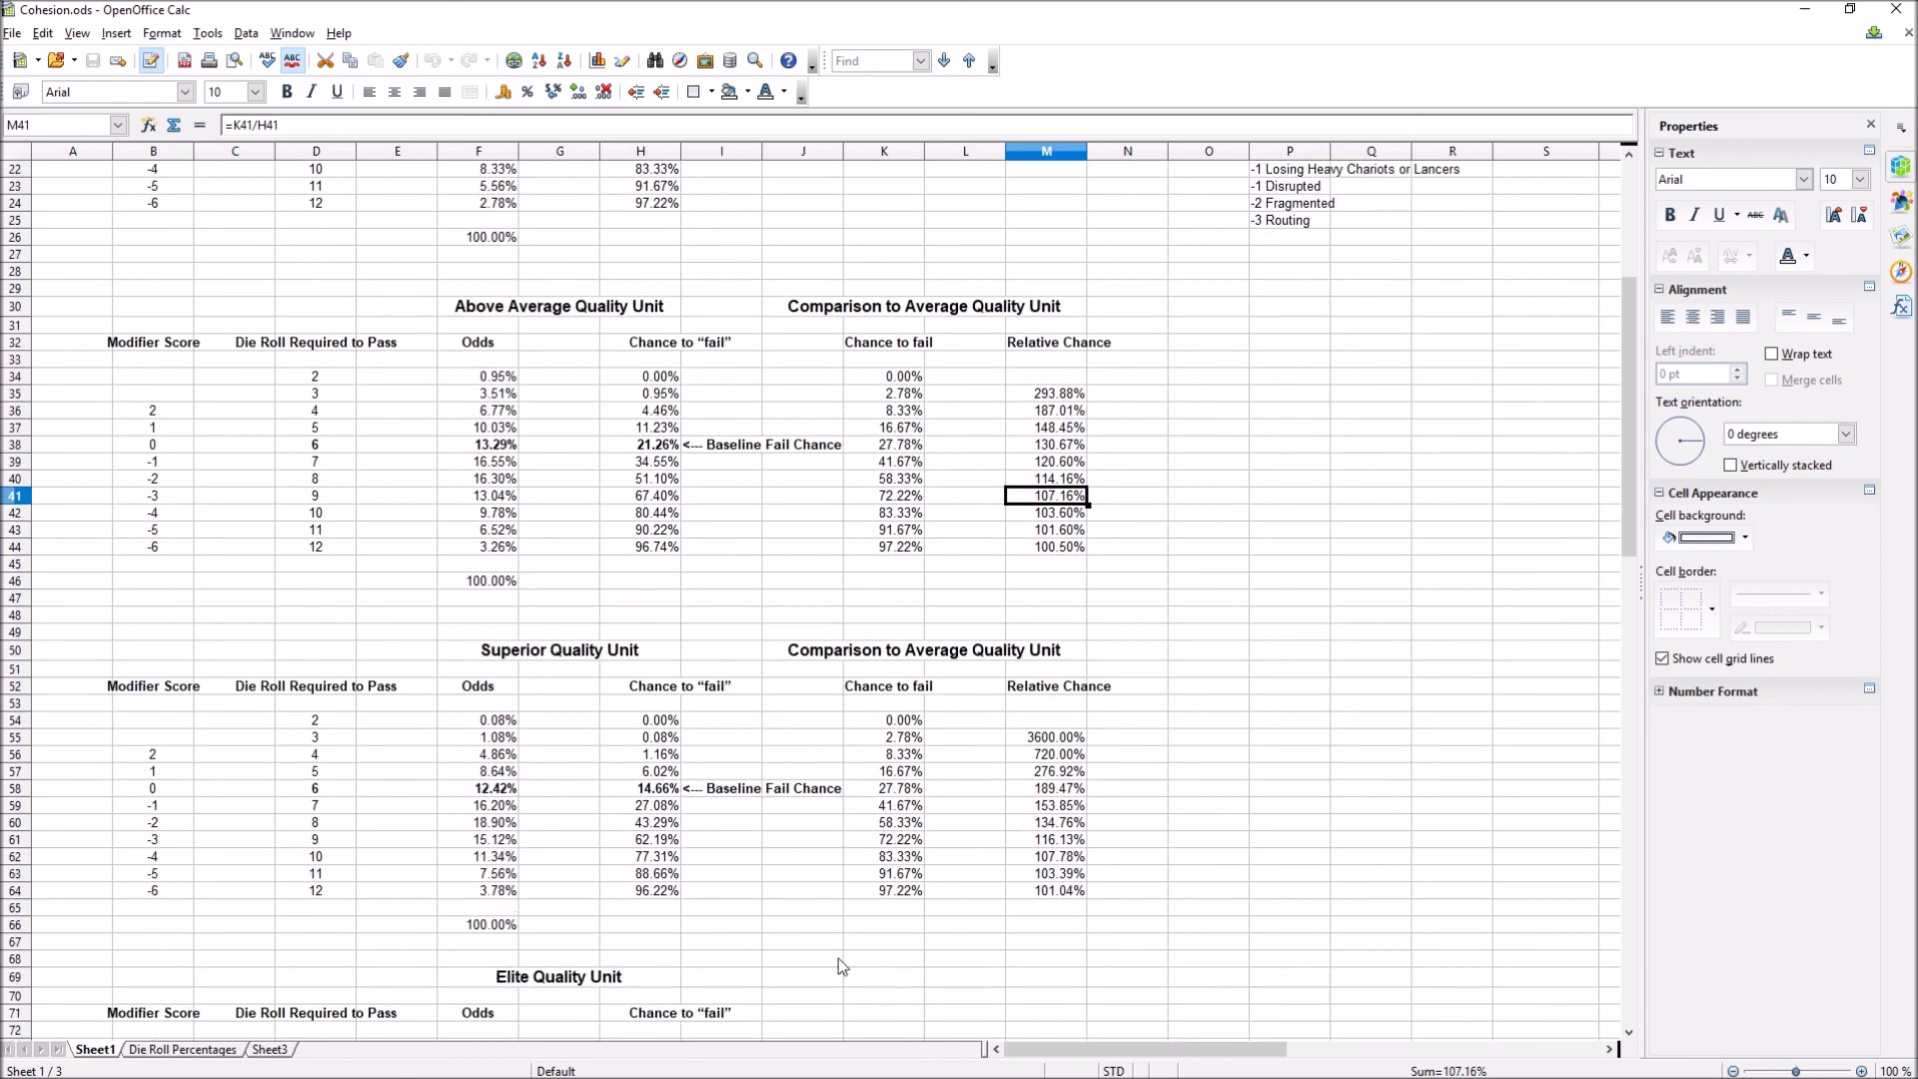
click(677, 874)
click(587, 657)
click(650, 822)
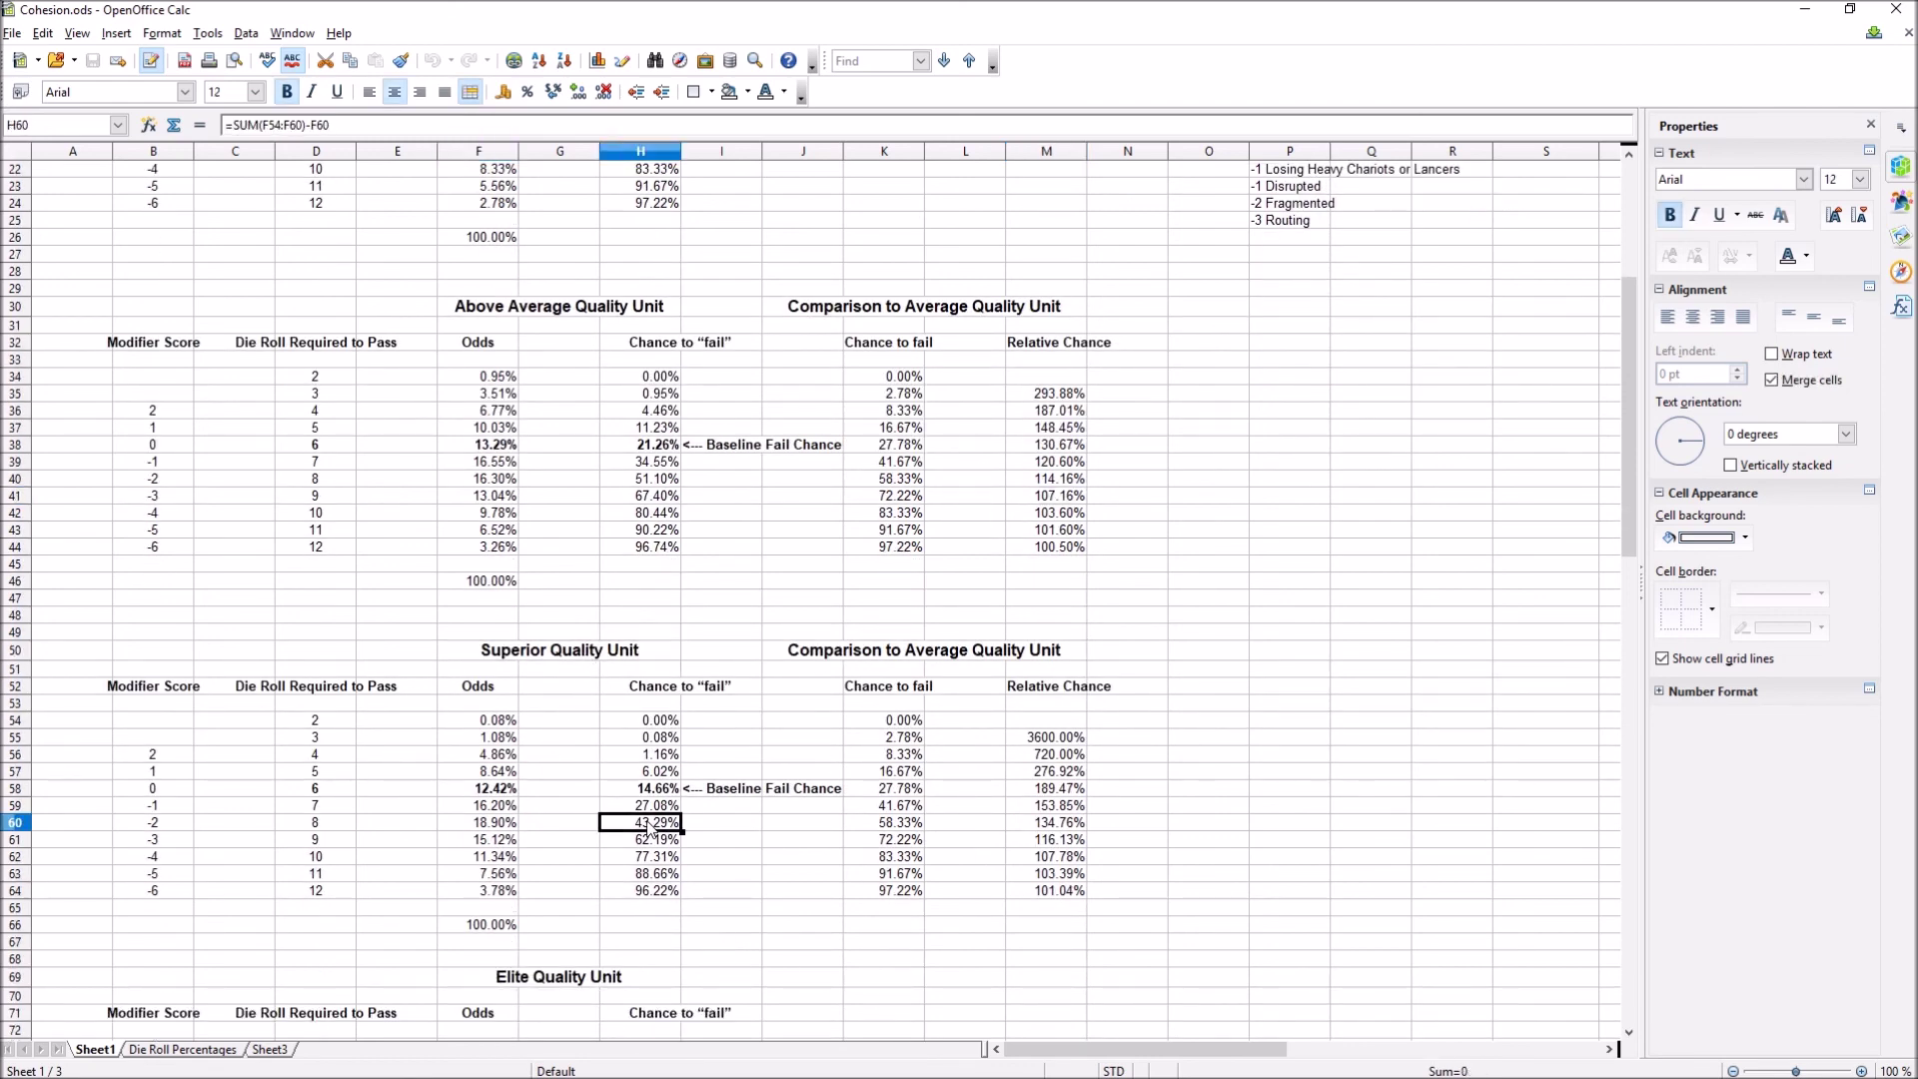
click(178, 845)
click(633, 842)
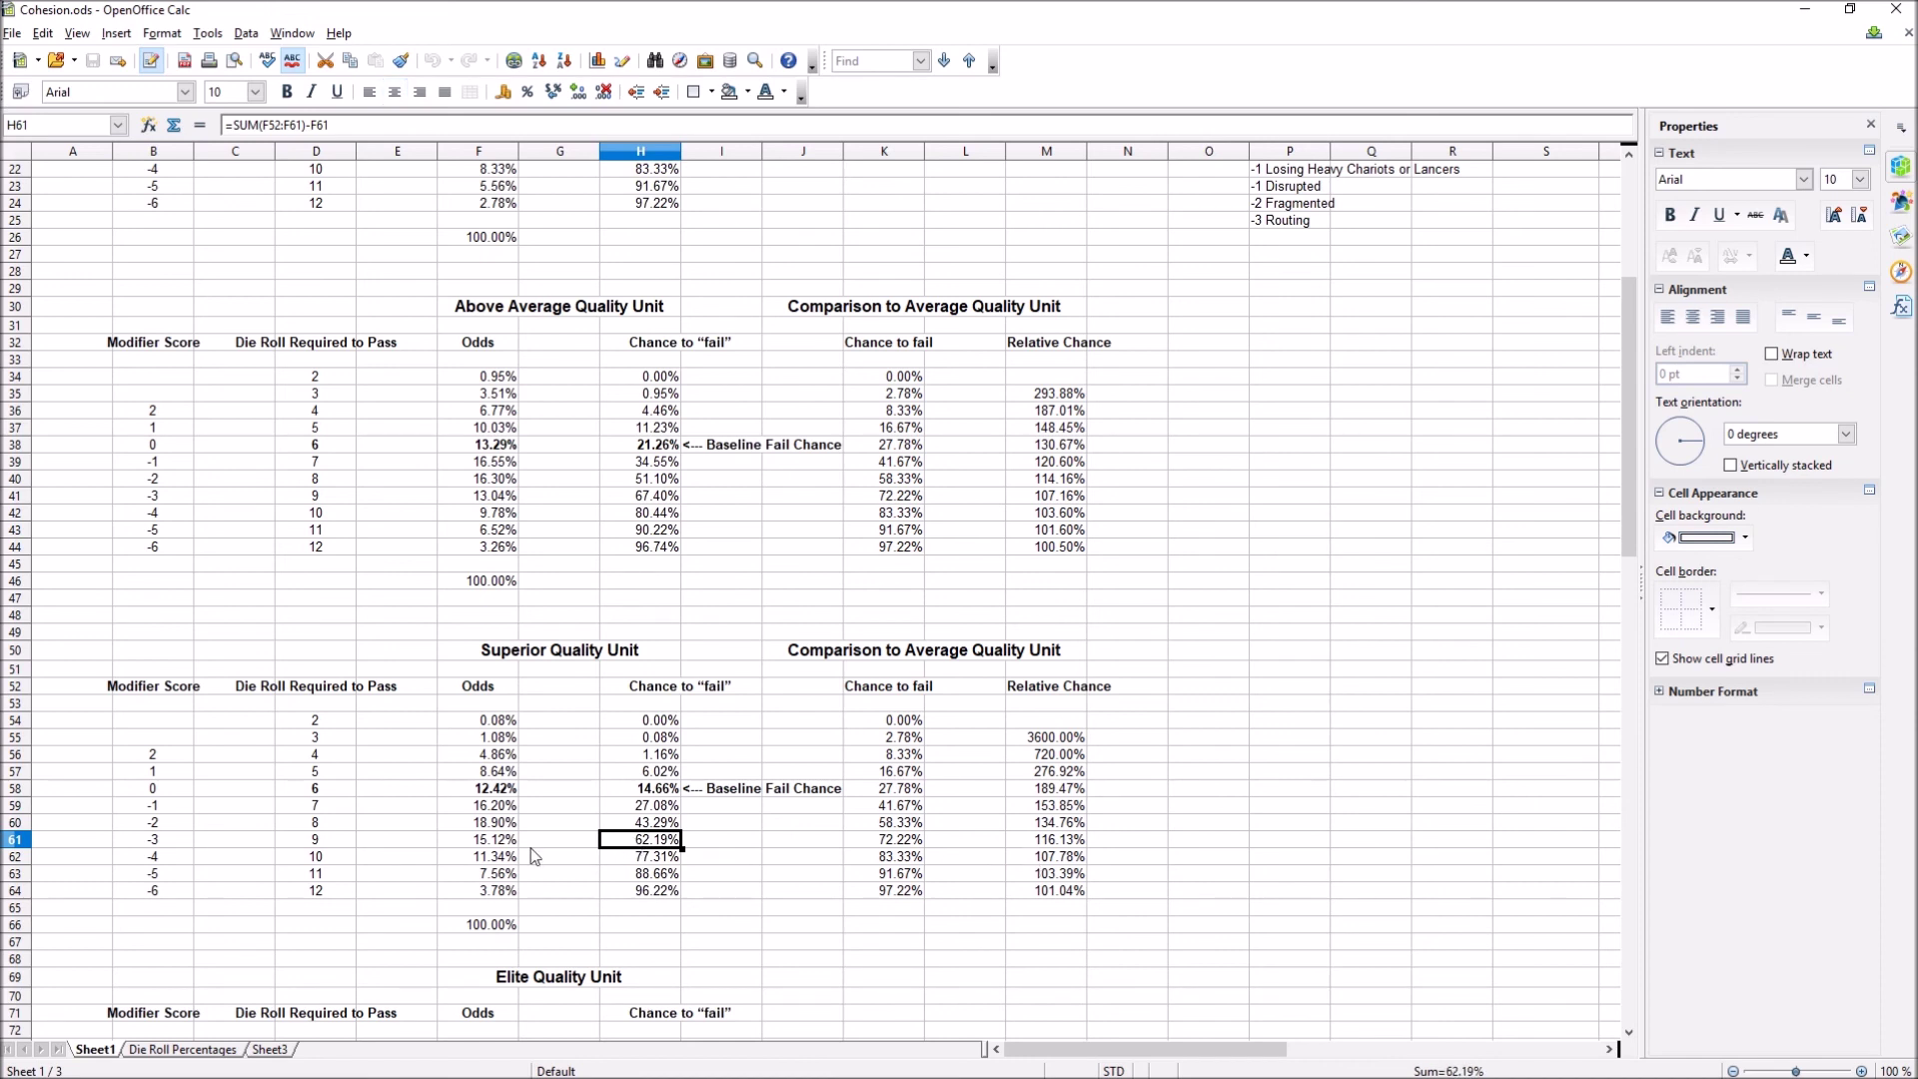
click(1046, 843)
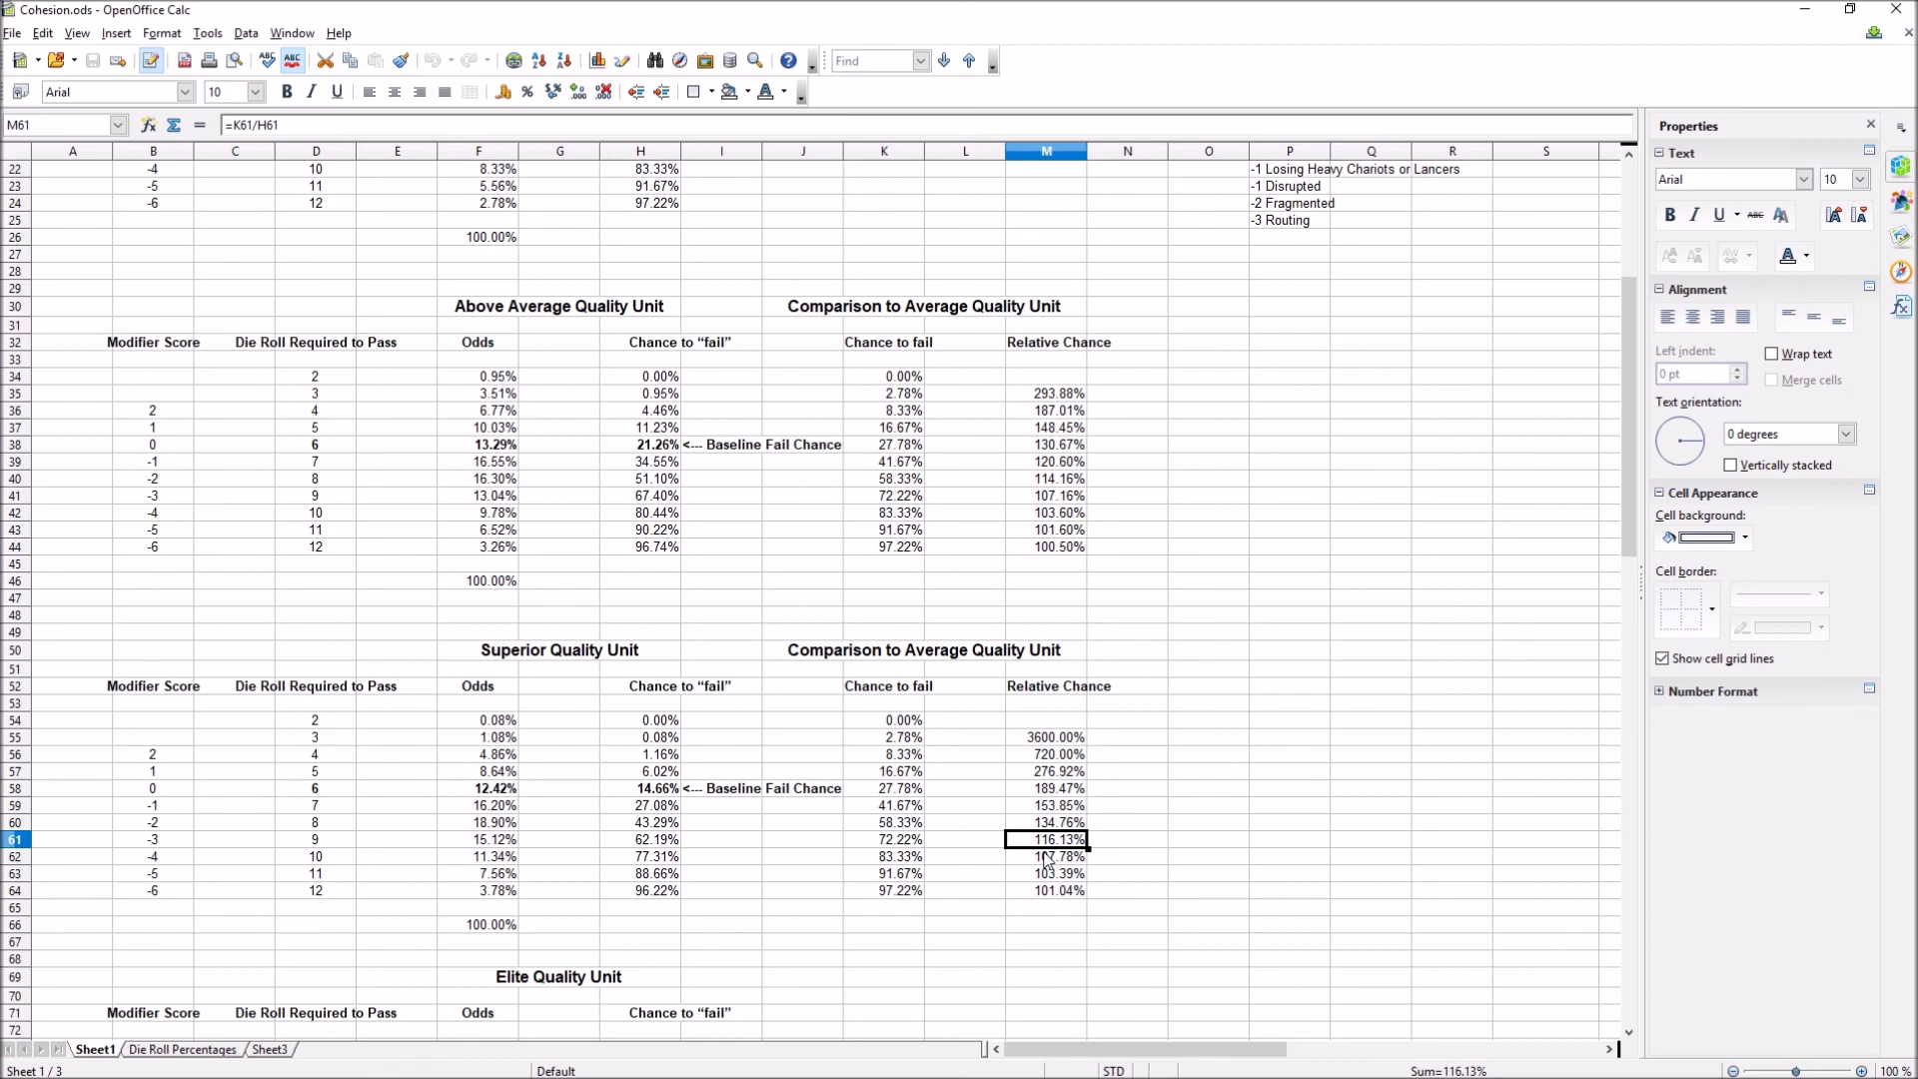
Compare the Superior Quality Unit's baseline odds, fail chance and relative chance with its relative chance at modifier score -3
click(487, 795)
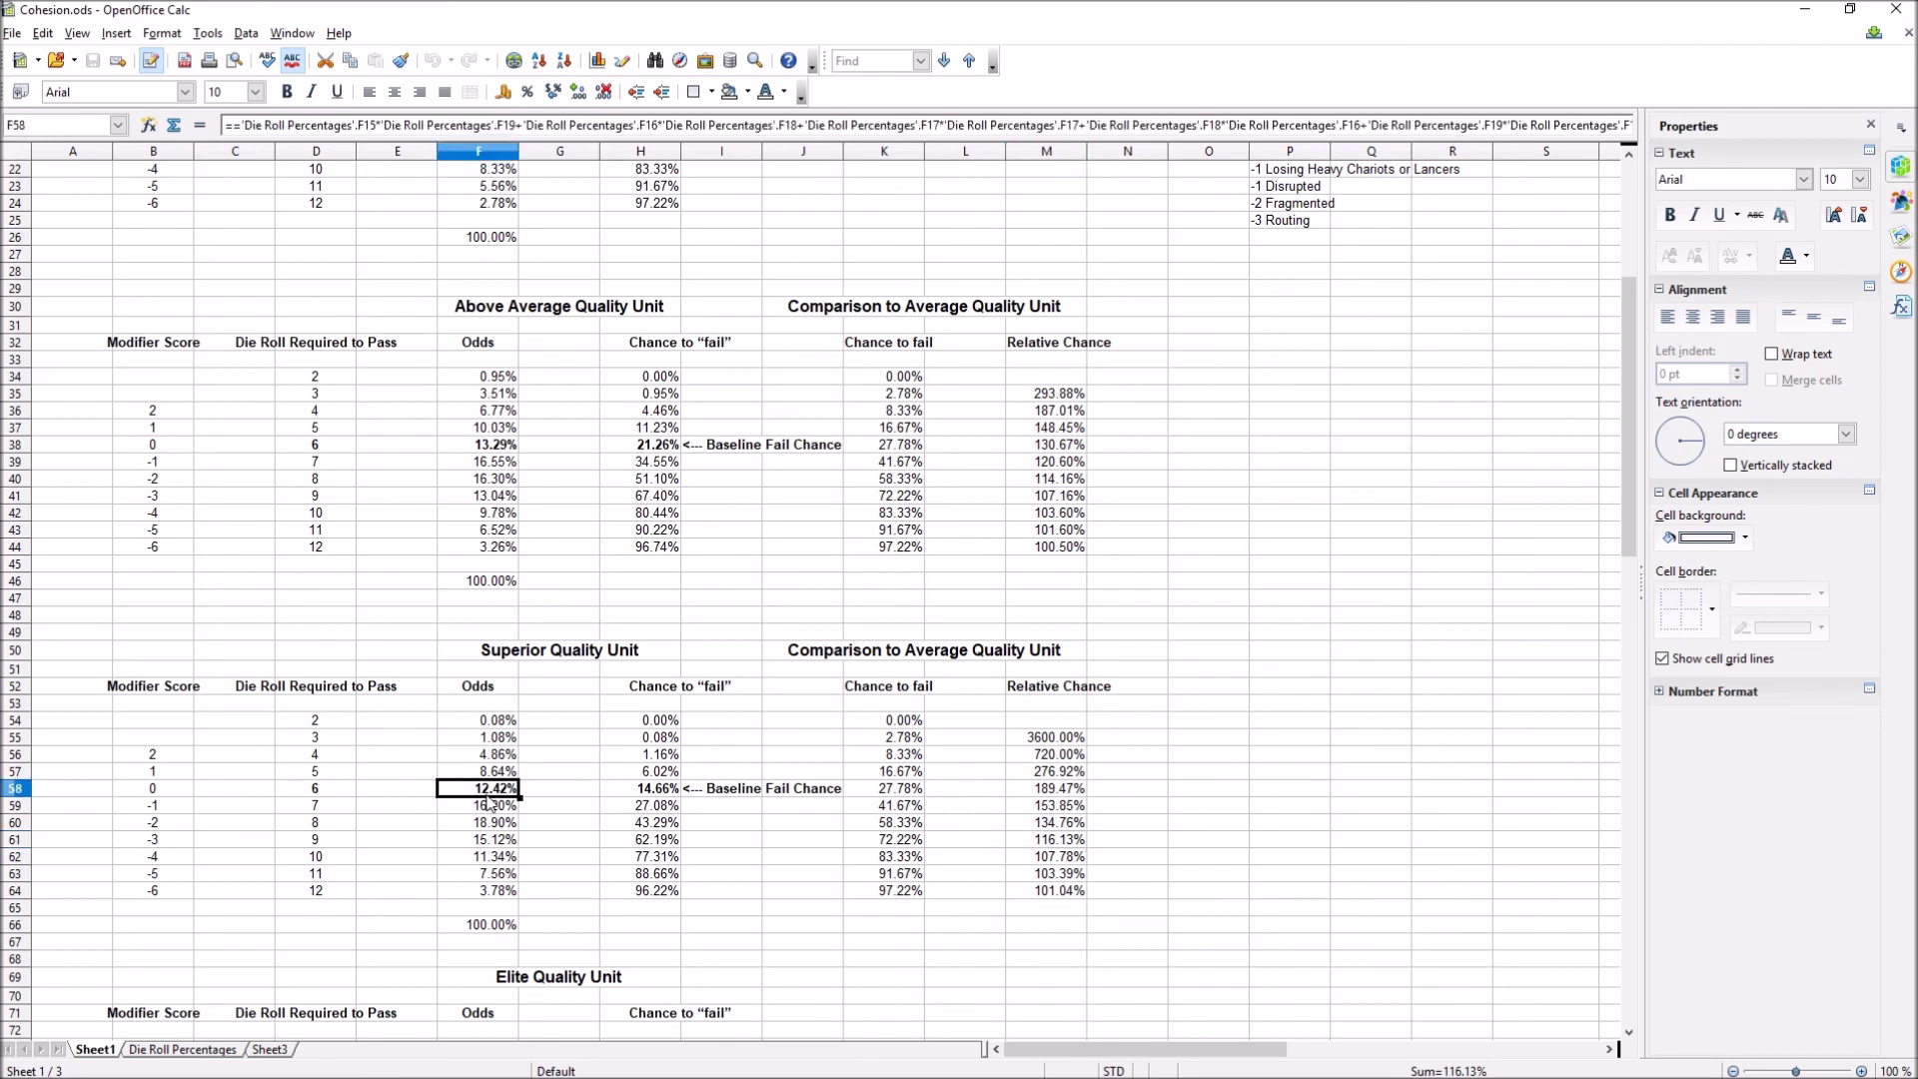
click(656, 789)
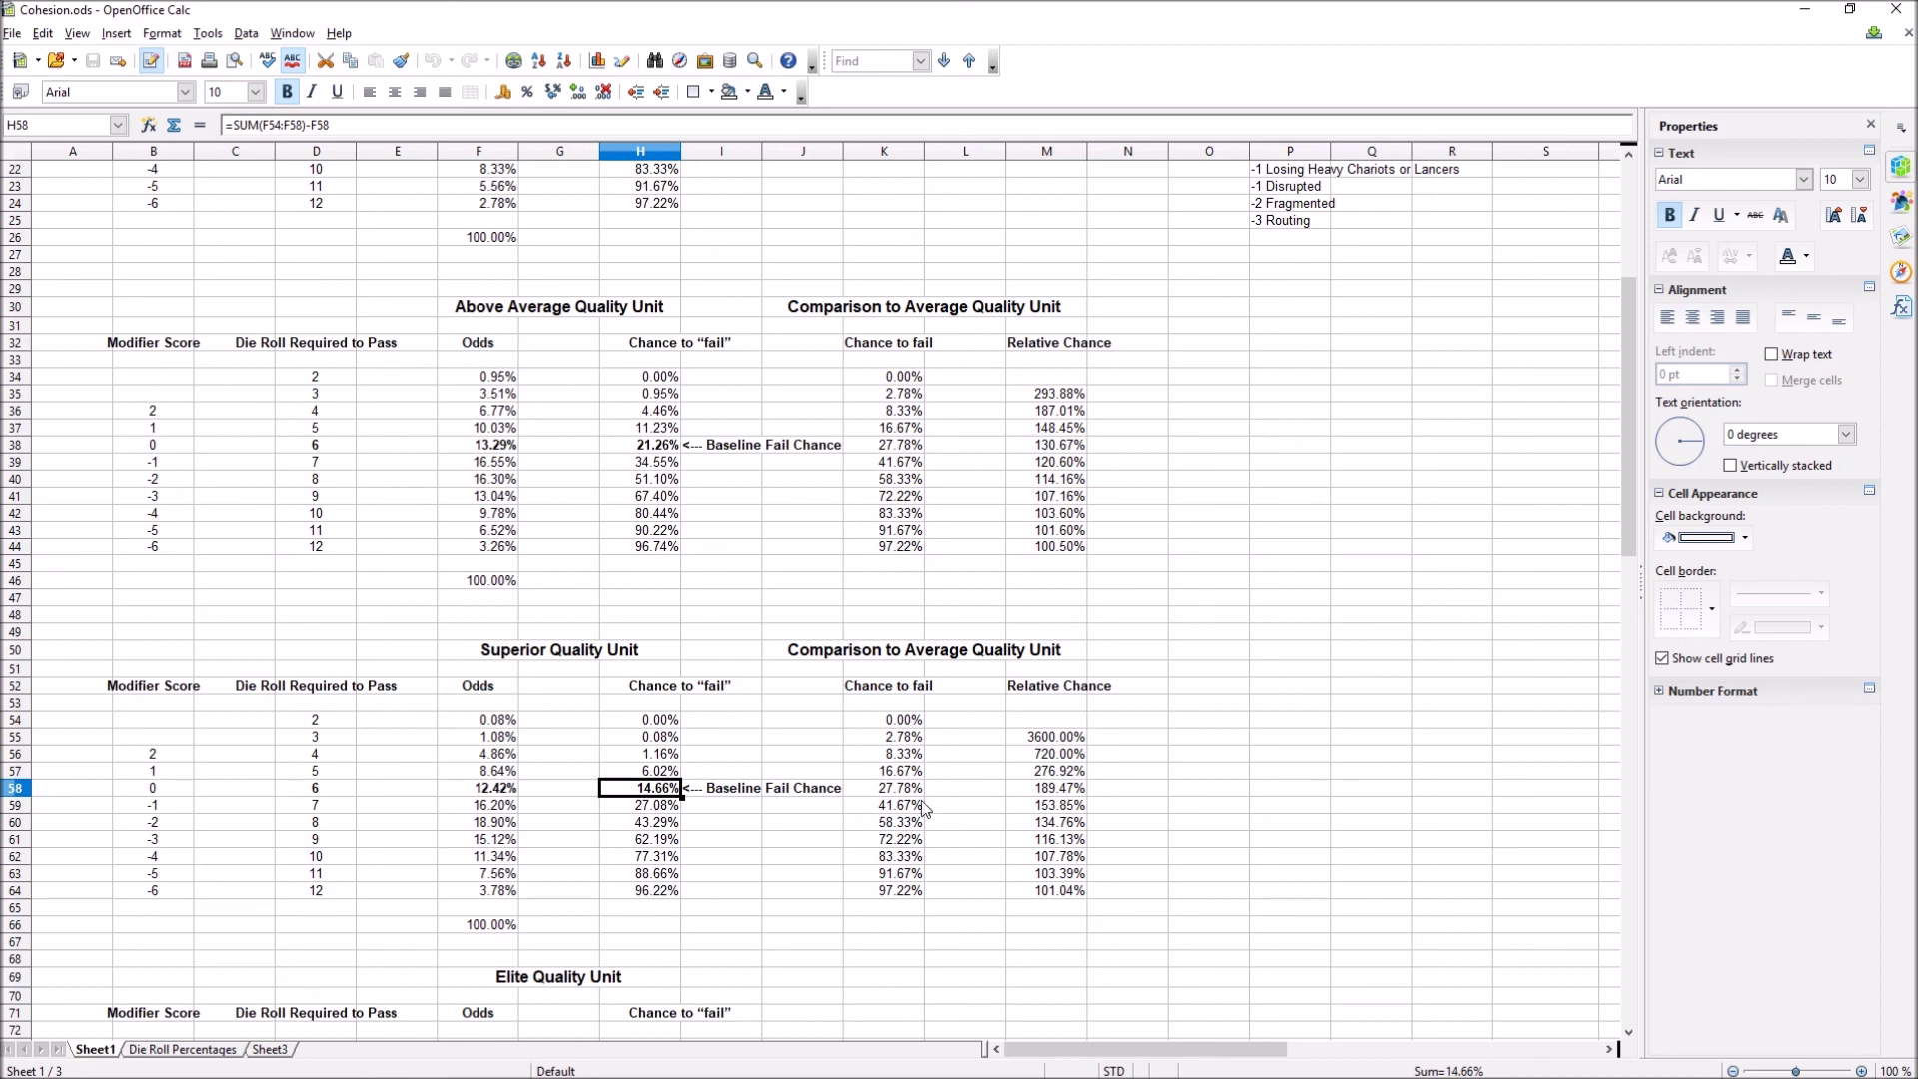
click(1049, 794)
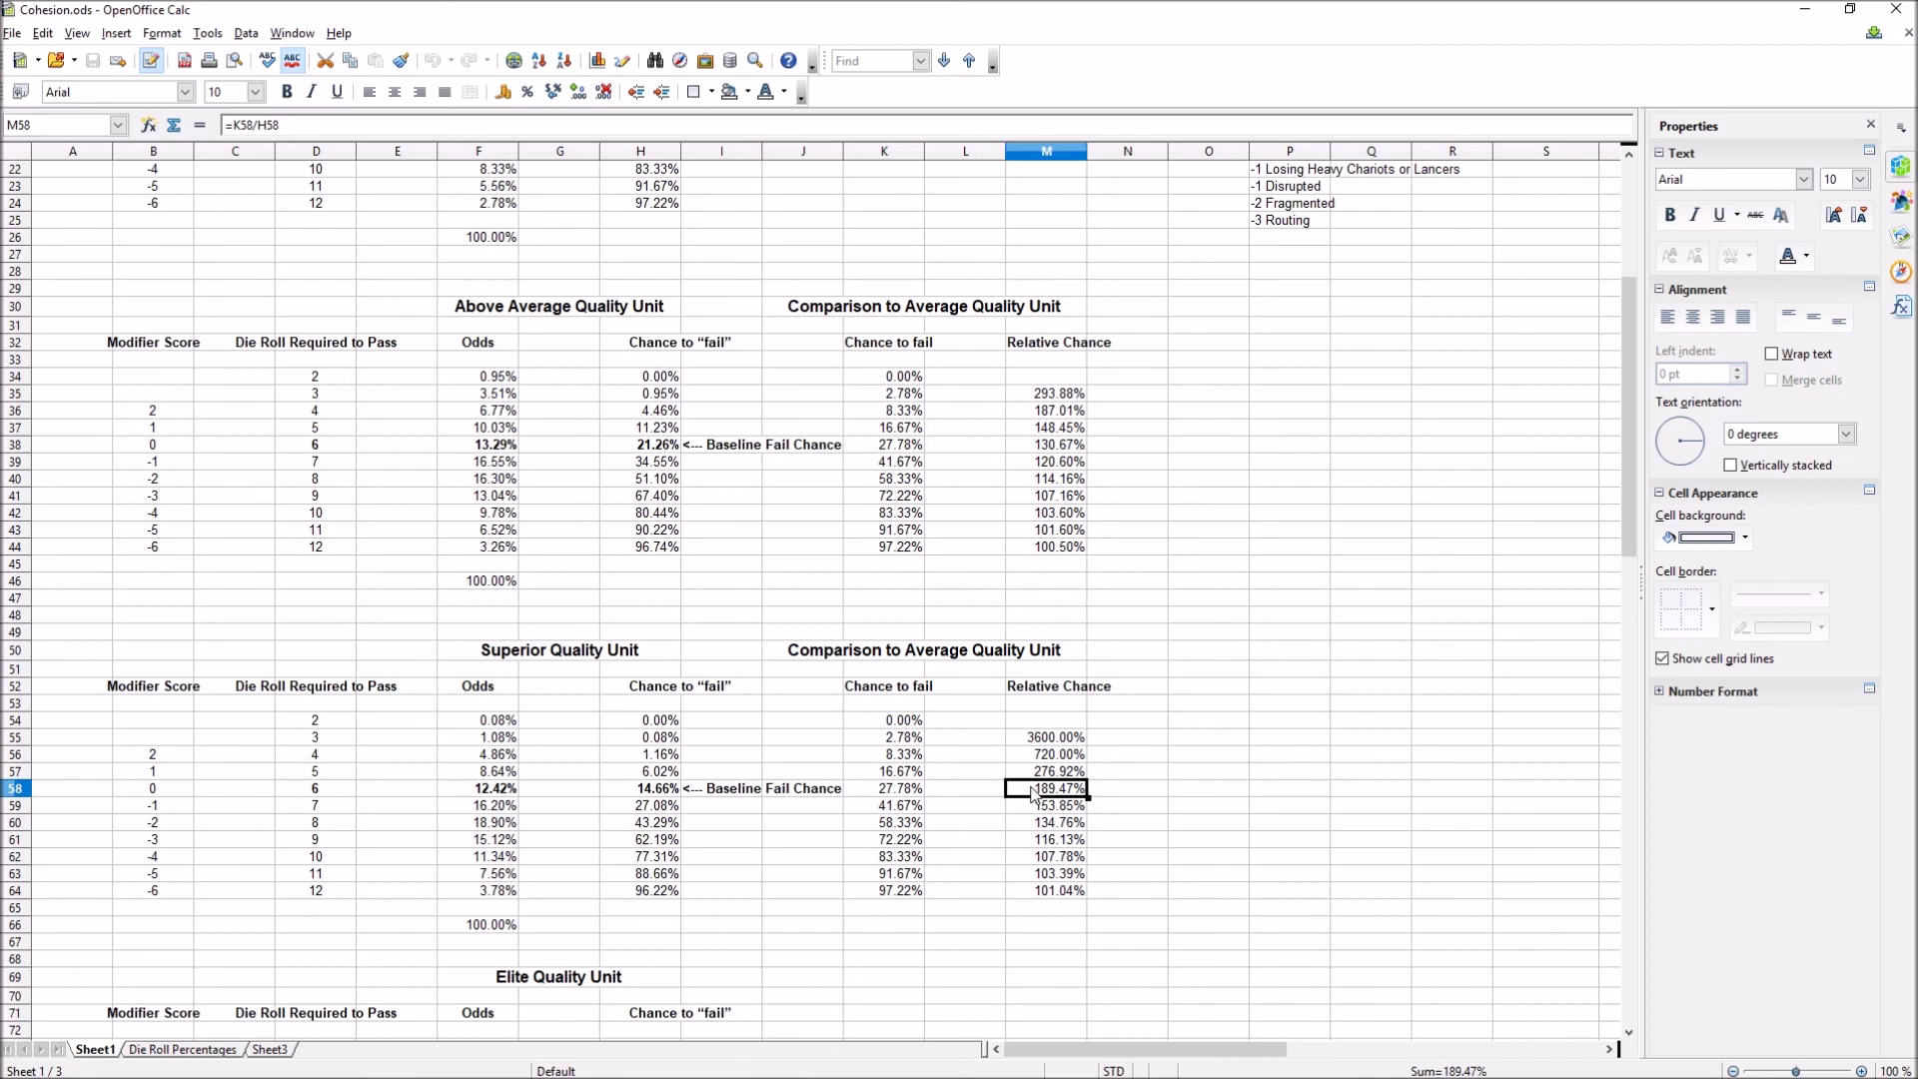
click(155, 857)
click(1064, 841)
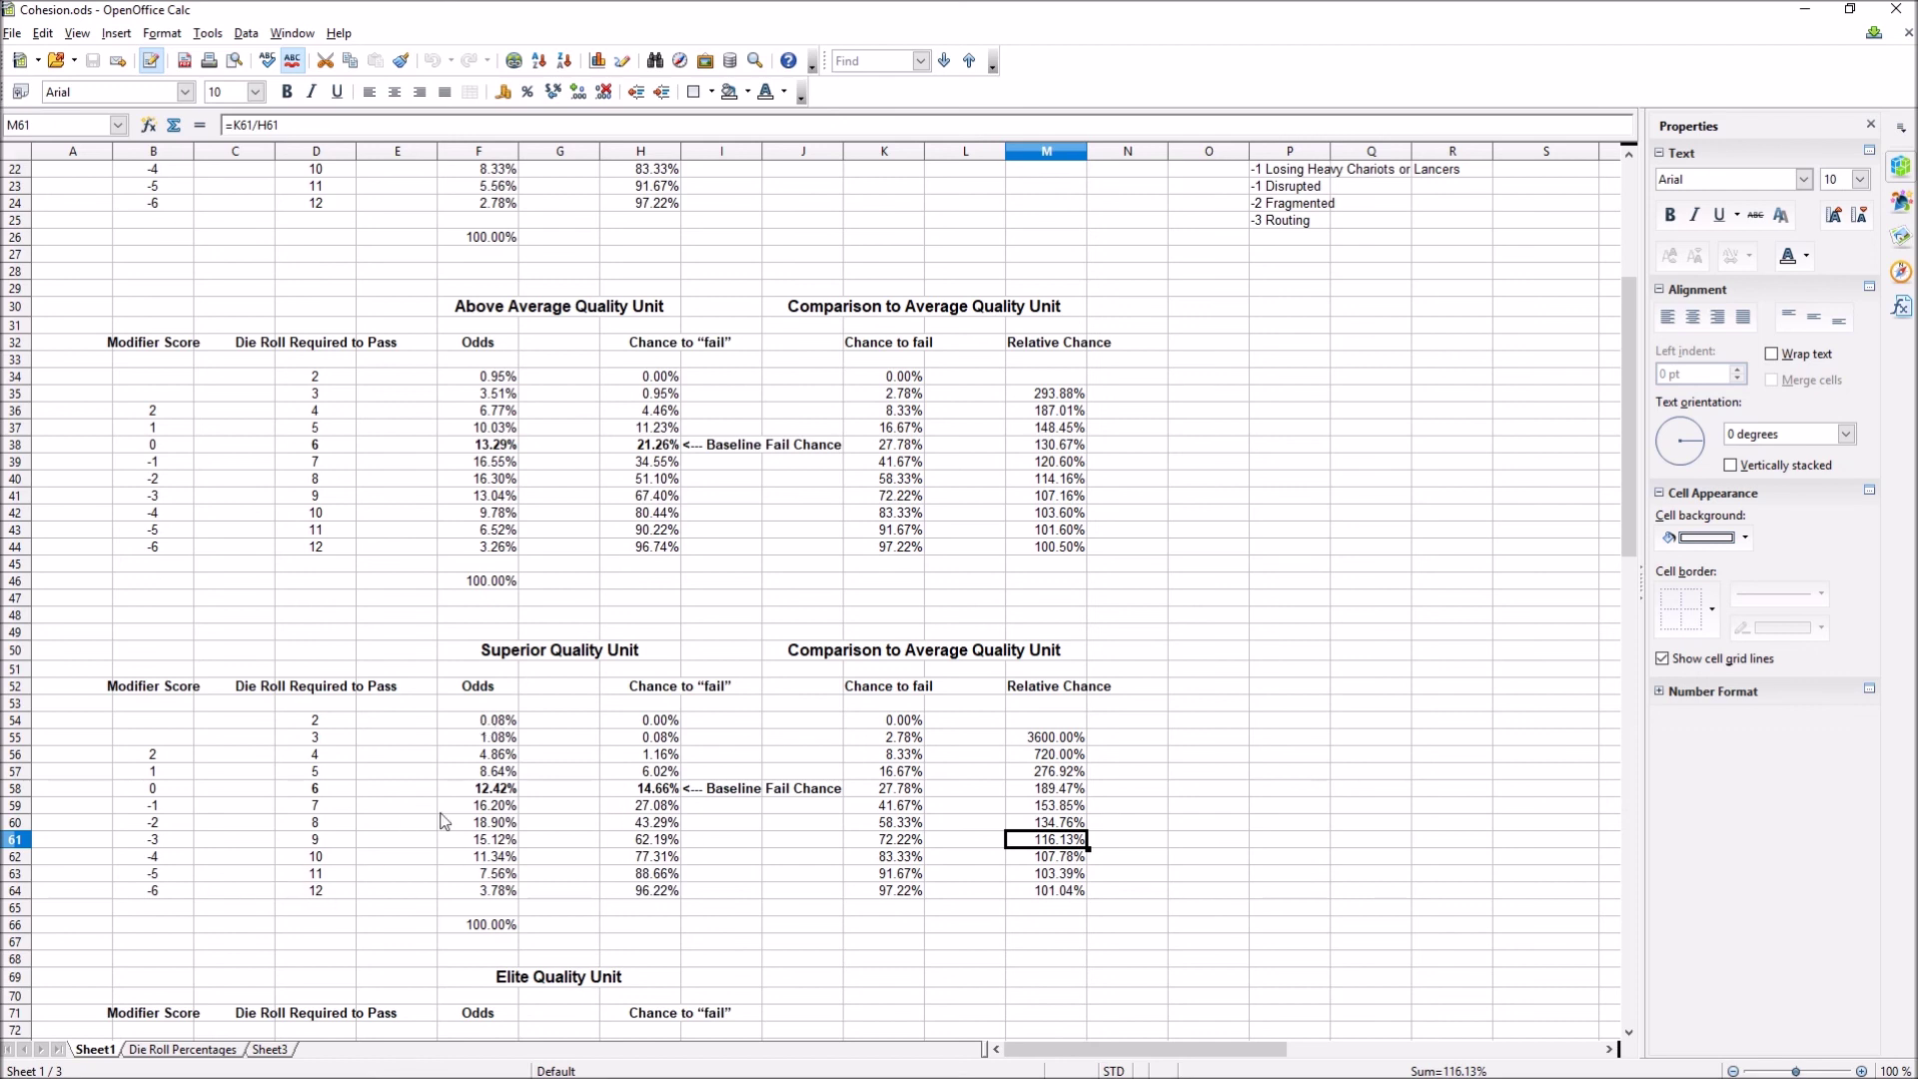
Inspect the Elite Quality Unit table's baseline chance to fail
scroll(913, 815, up, 5)
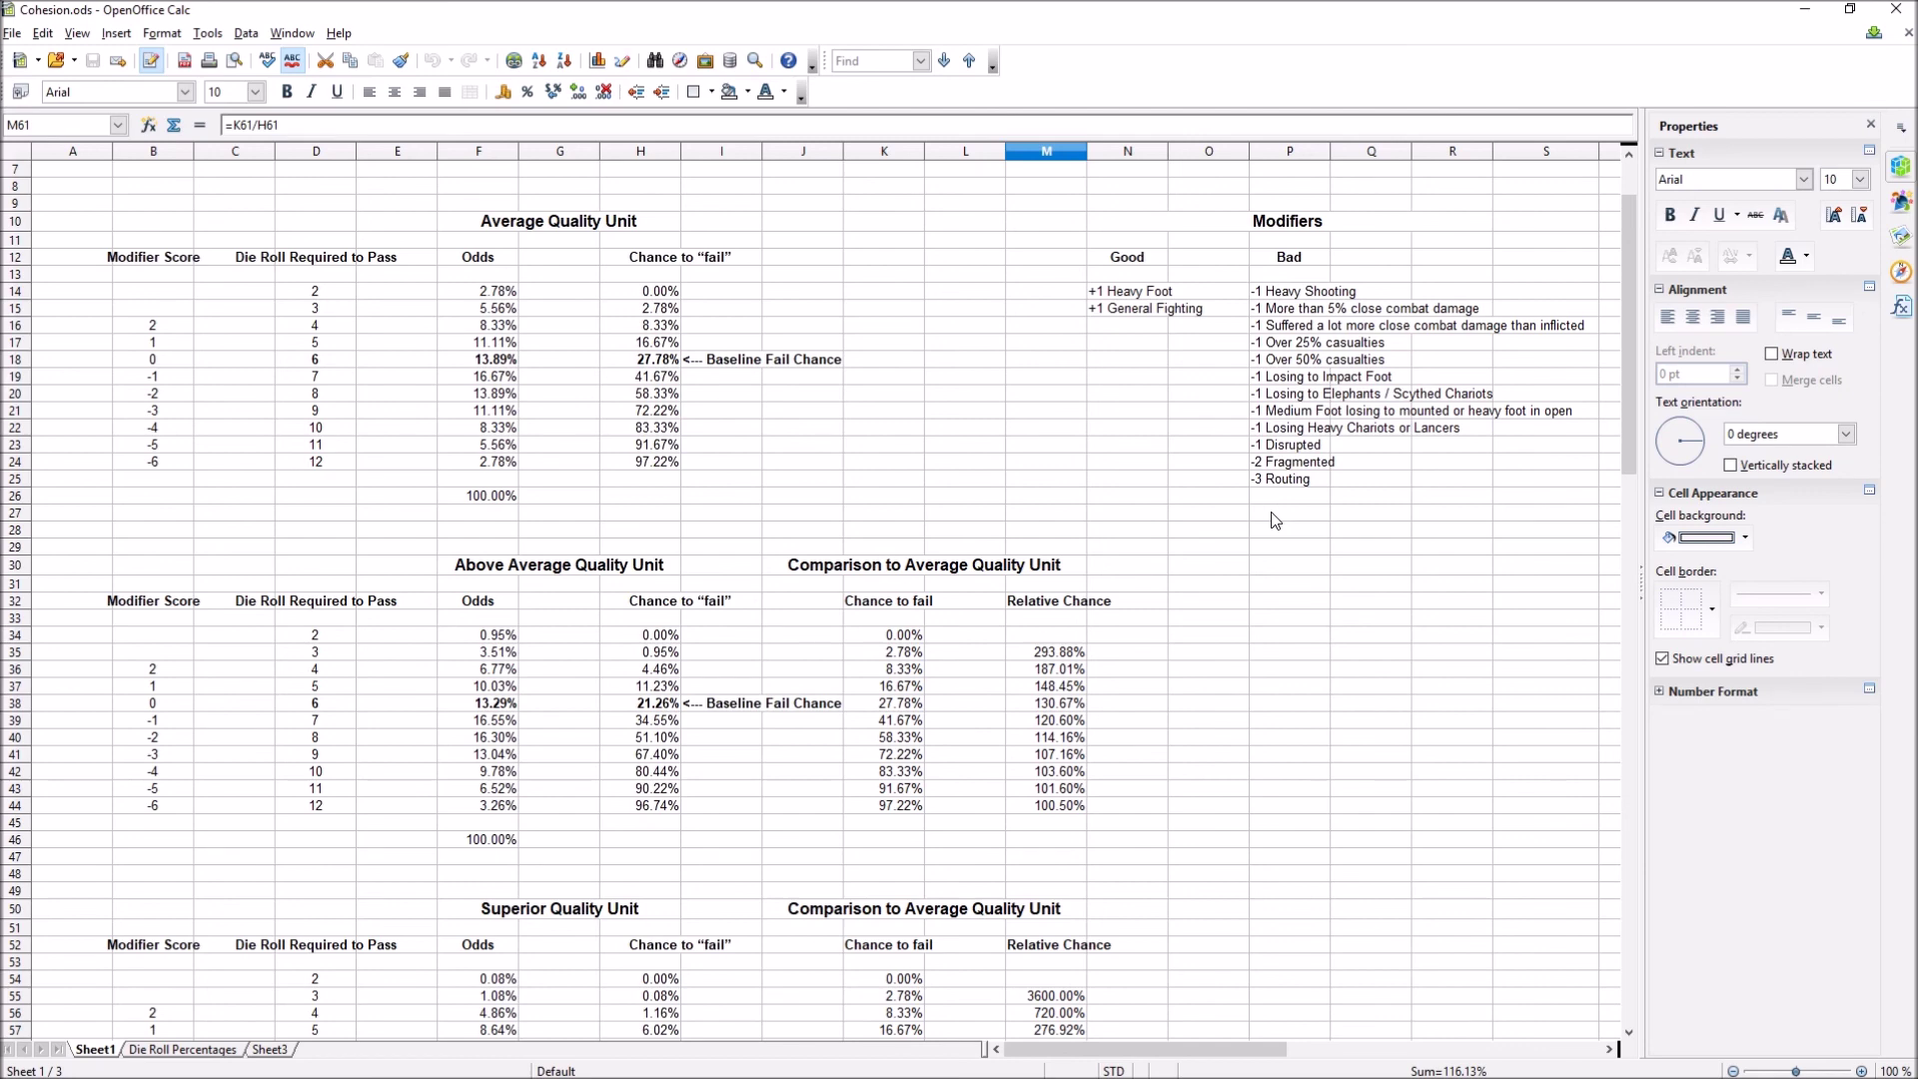
scroll(1276, 517, down, 9)
scroll(1276, 518, down, 1)
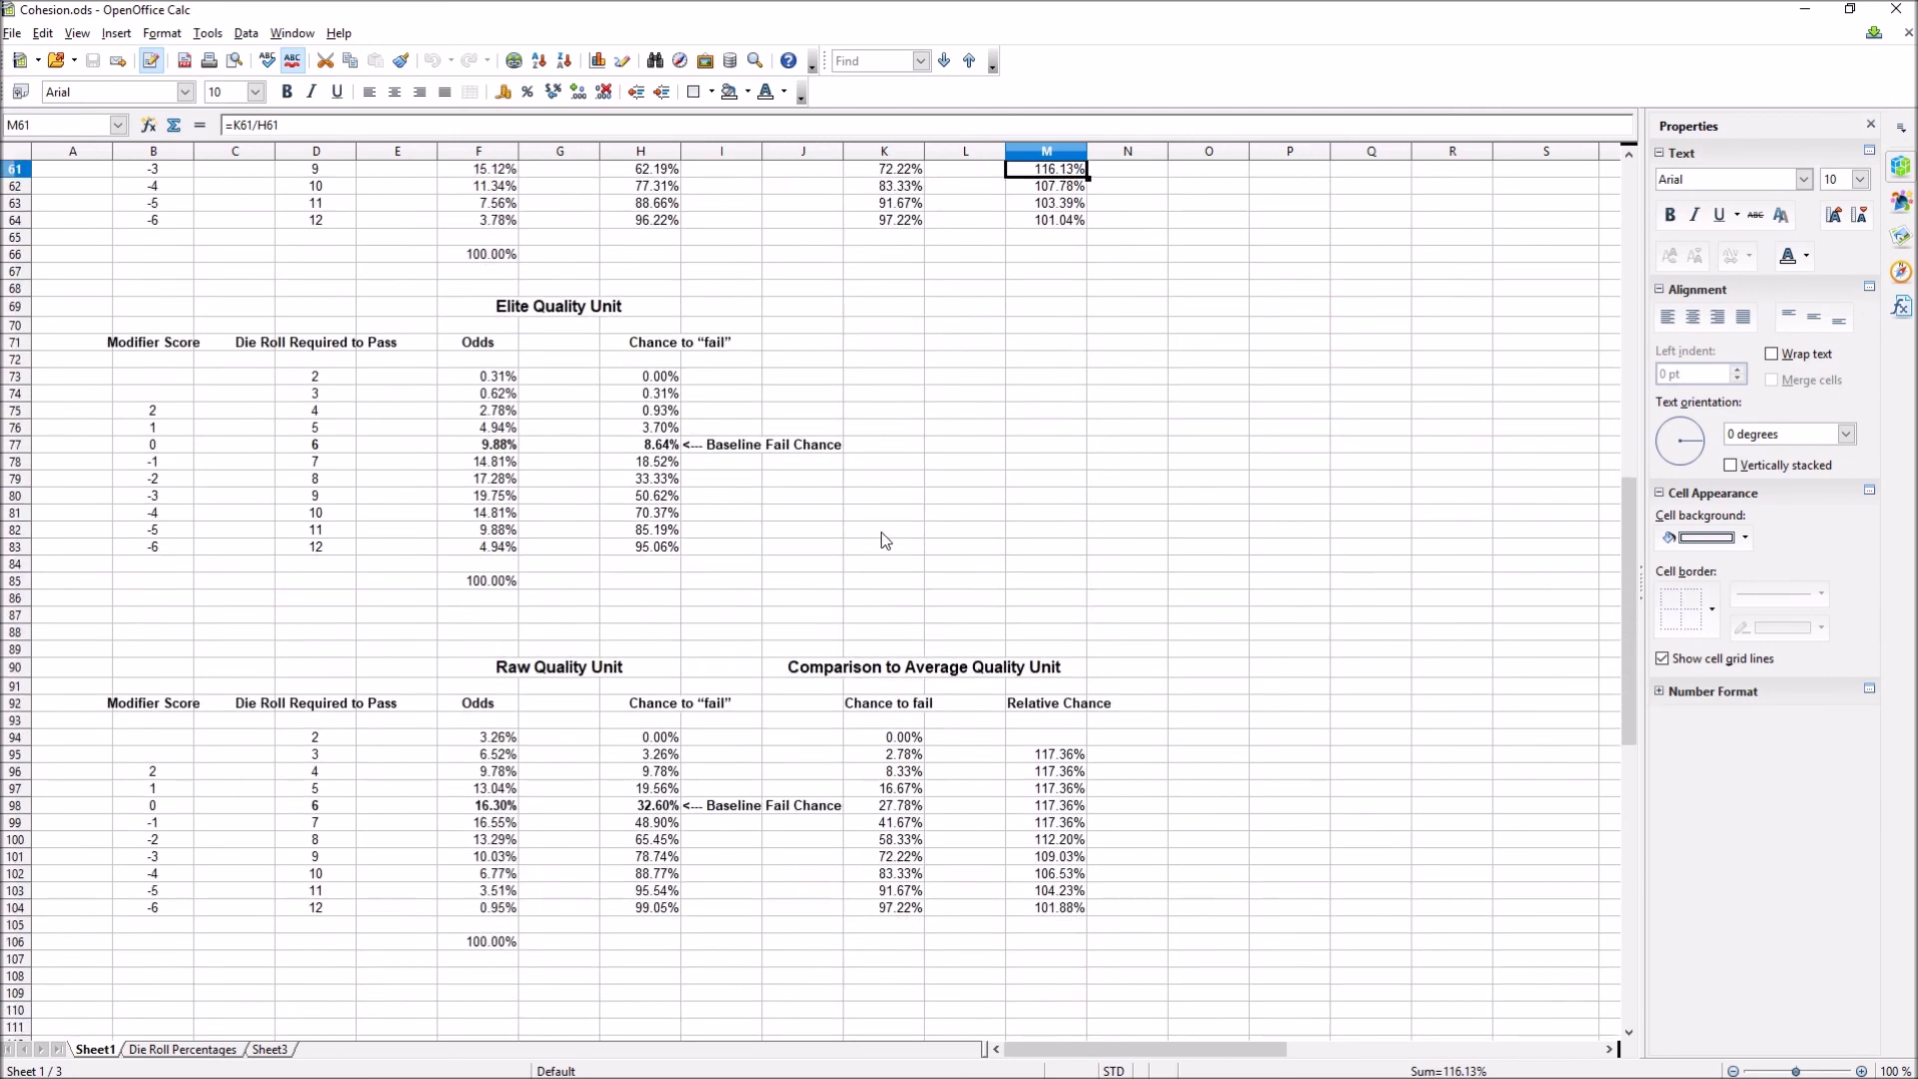
click(883, 532)
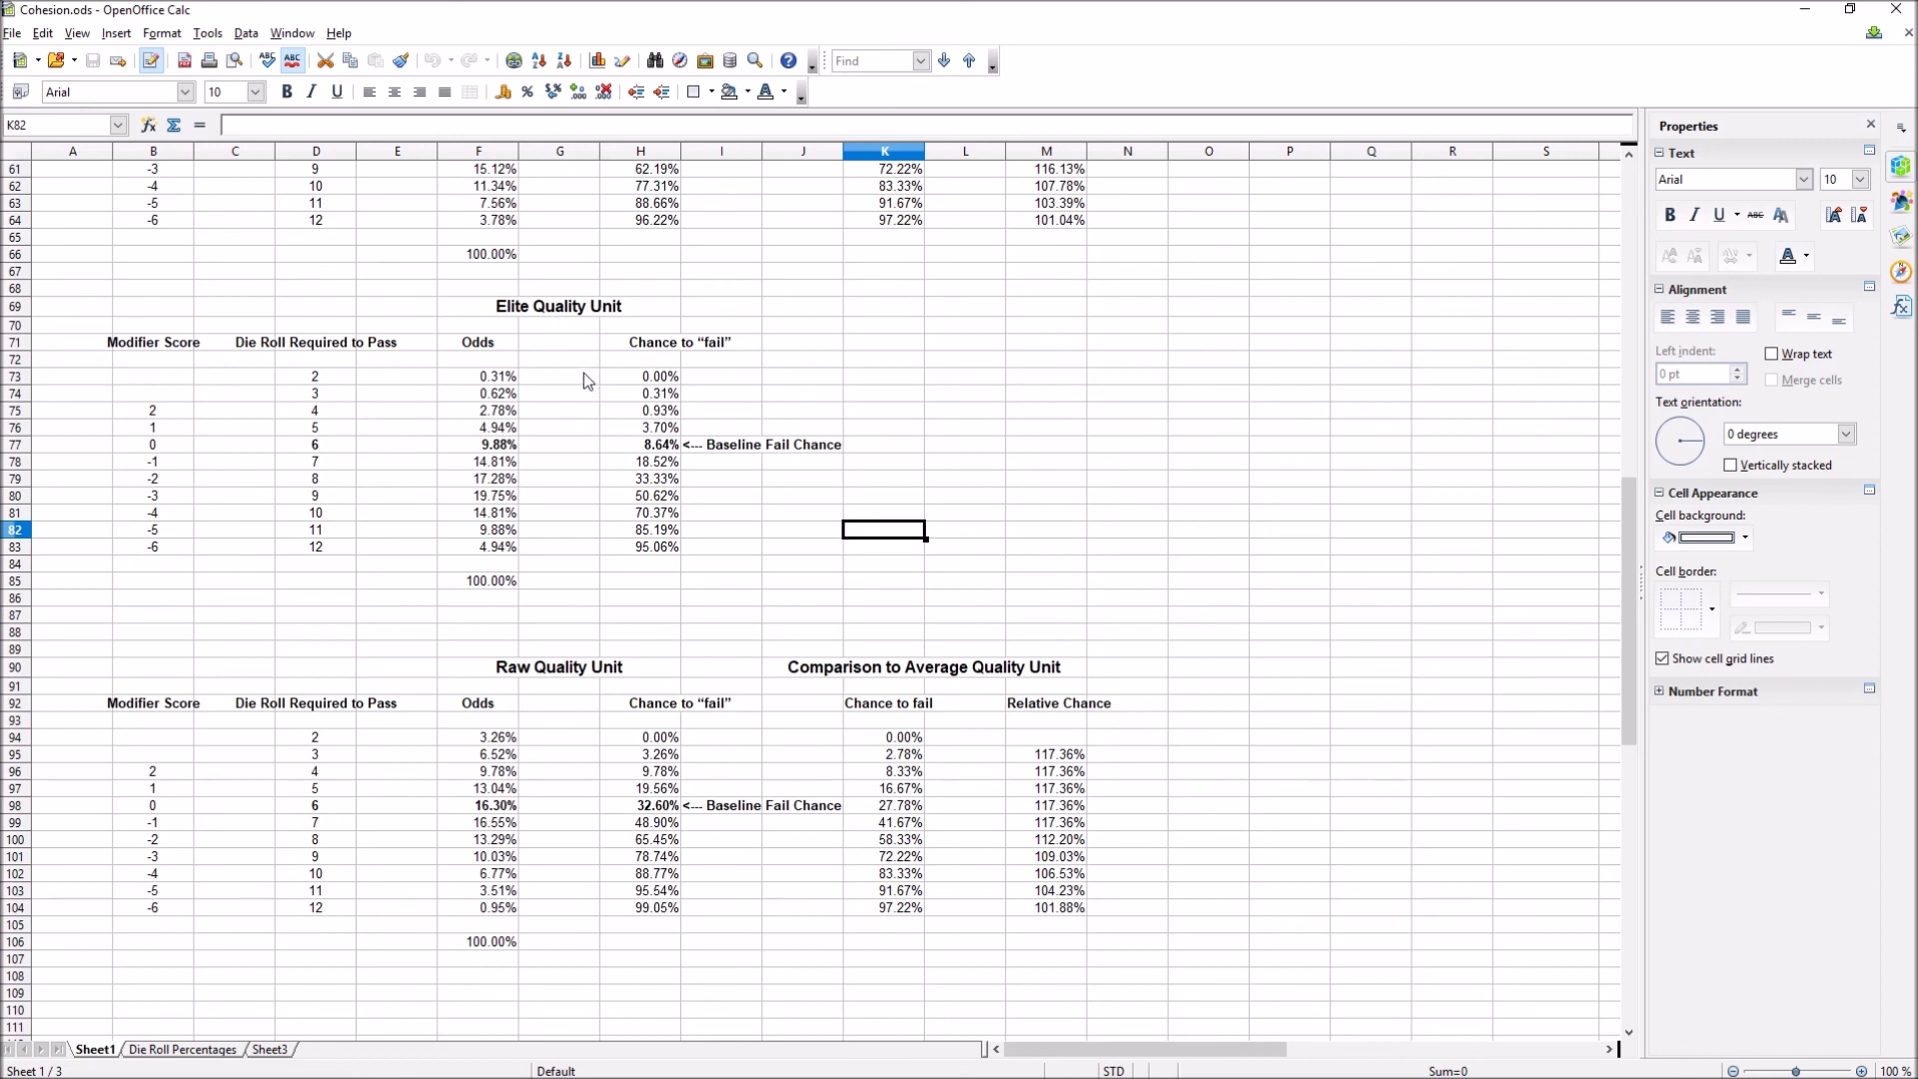
click(587, 307)
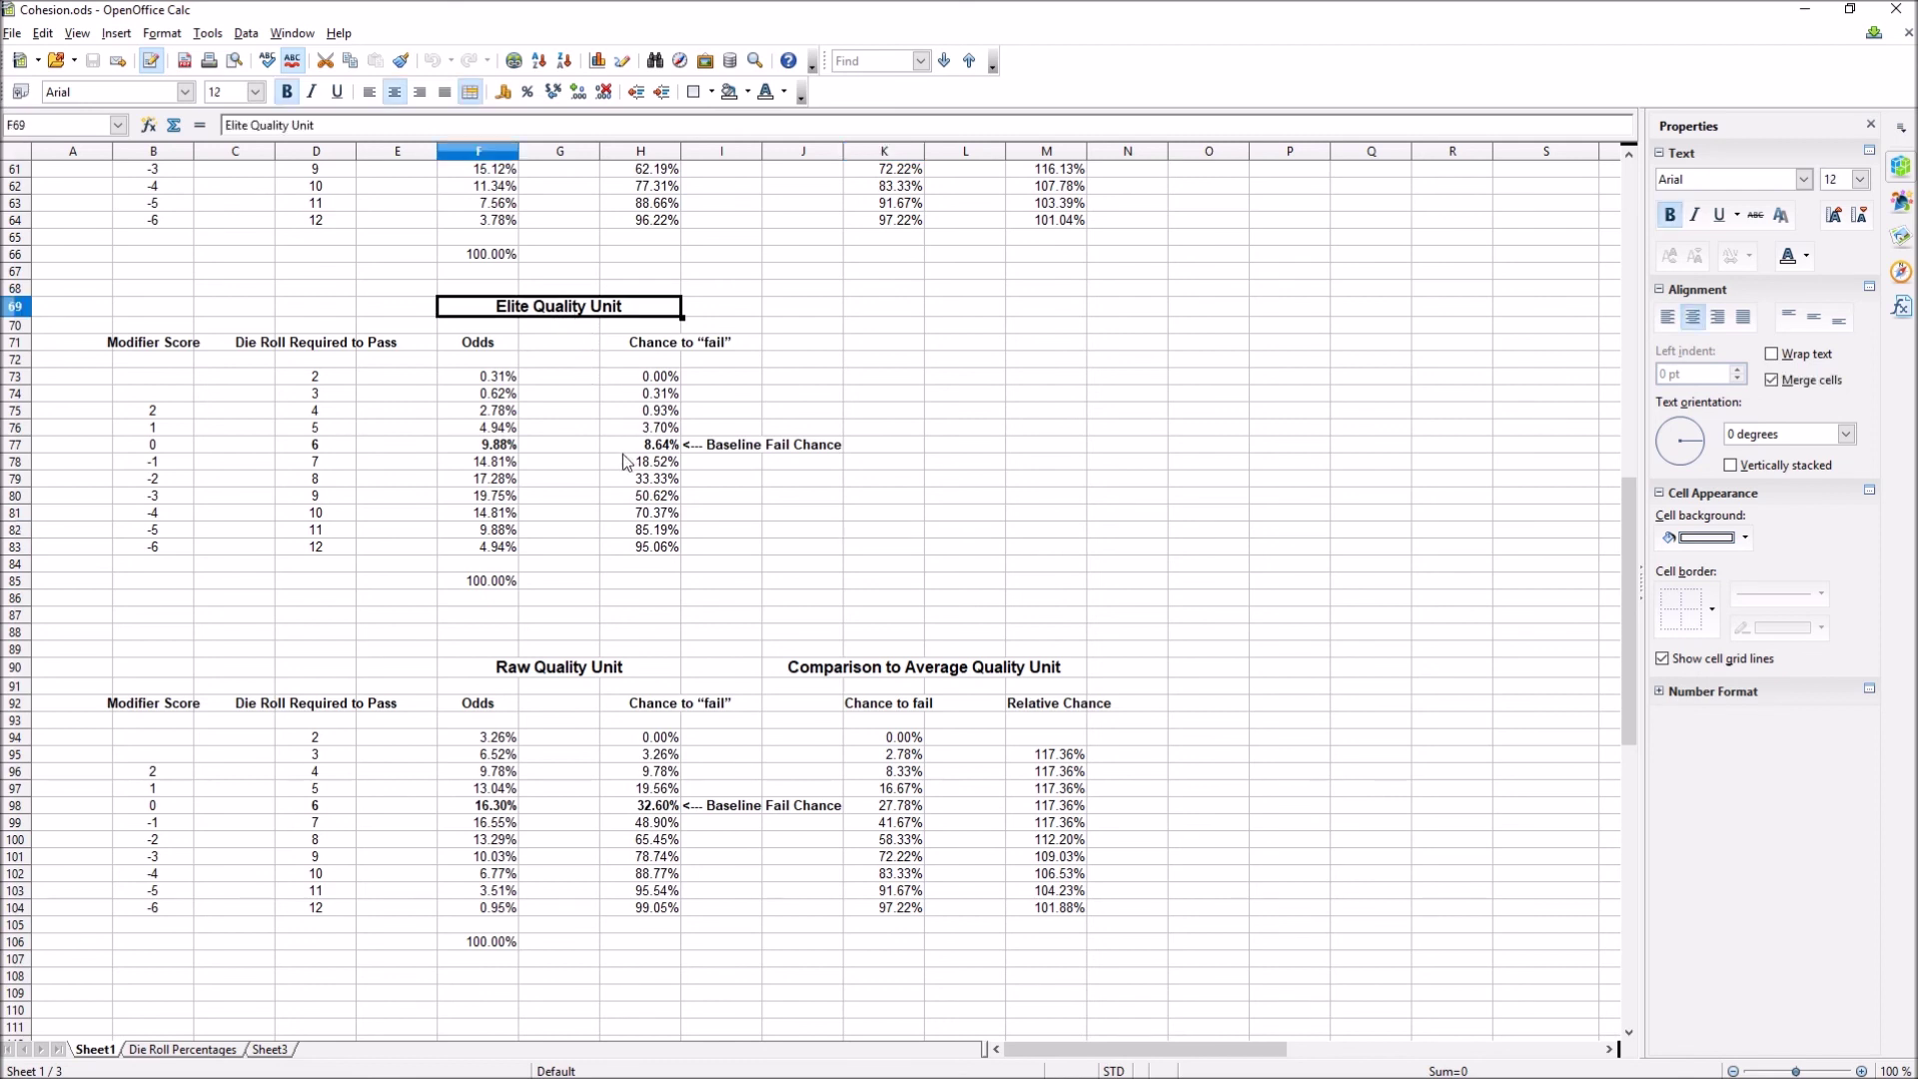
click(579, 447)
click(649, 446)
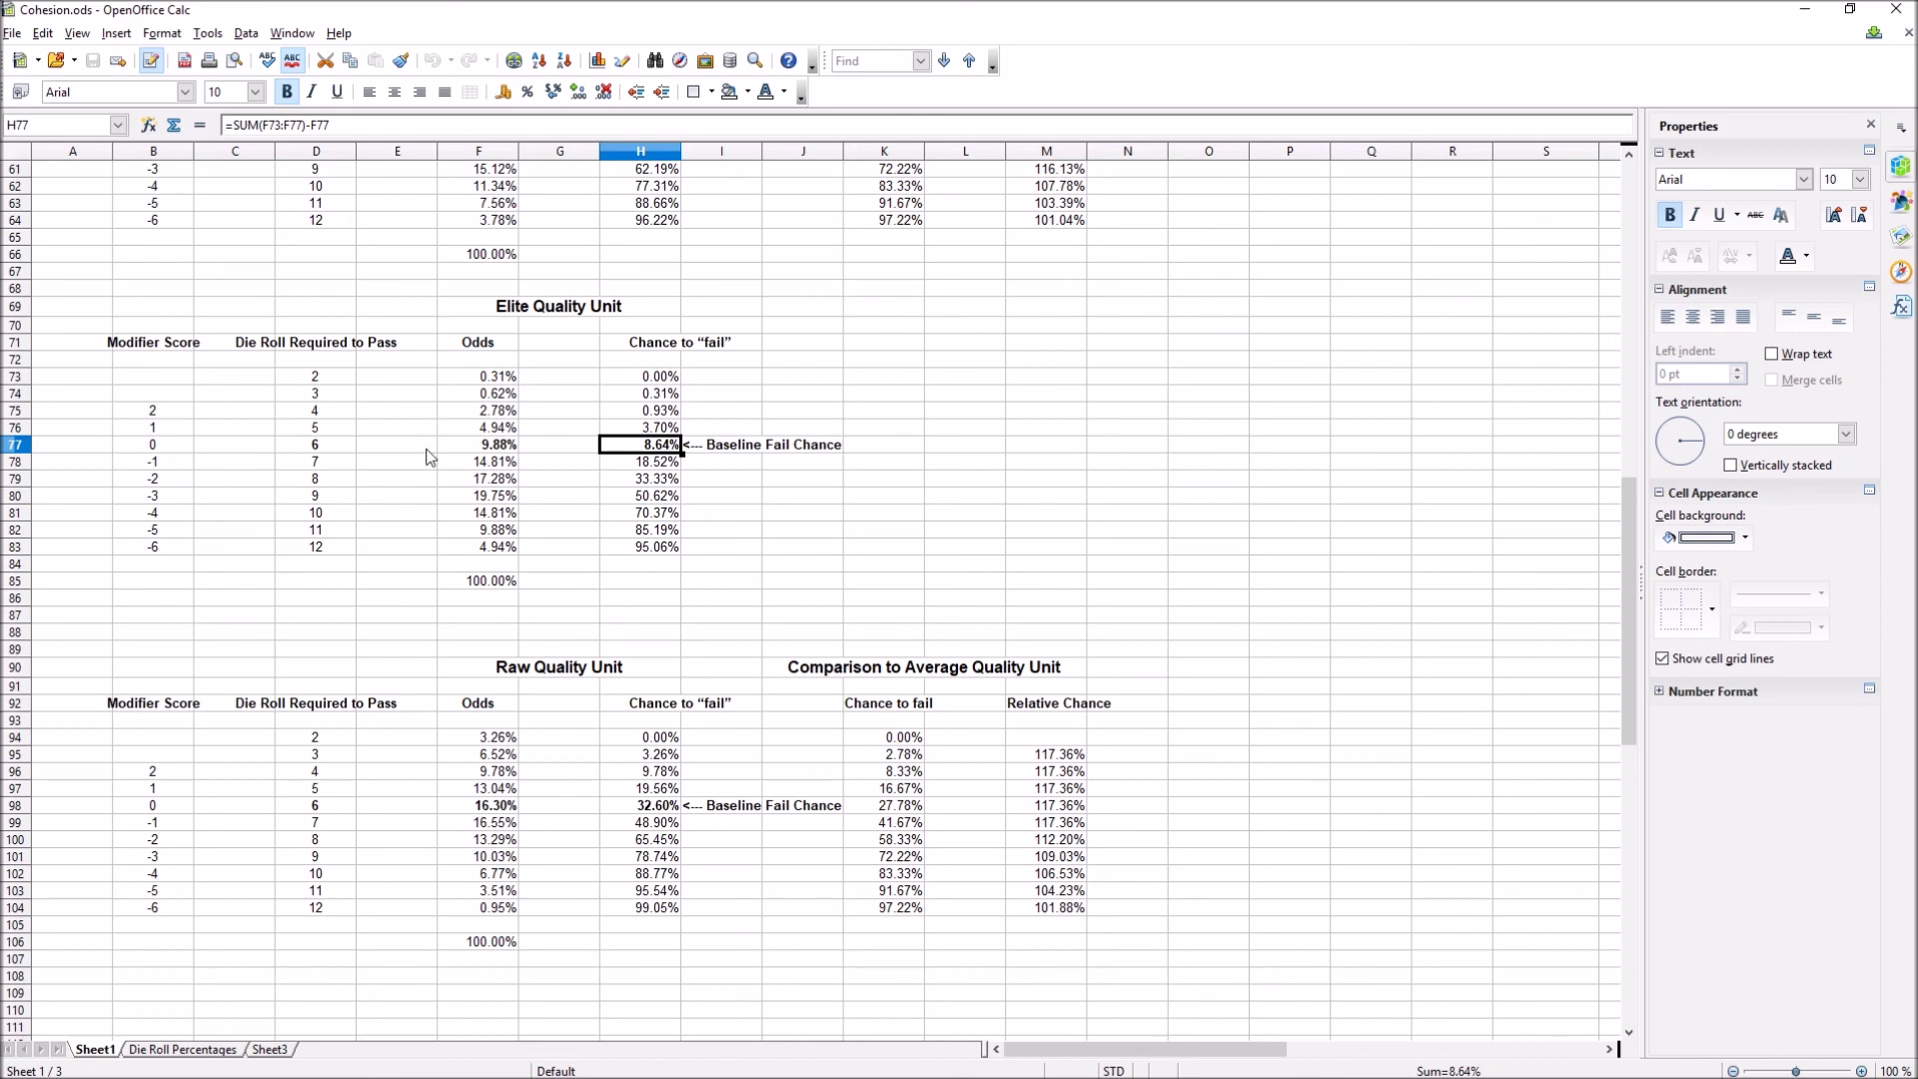
Examine the Elite Quality Unit's chances to fail at modifier scores -3 and -2
click(189, 498)
click(635, 497)
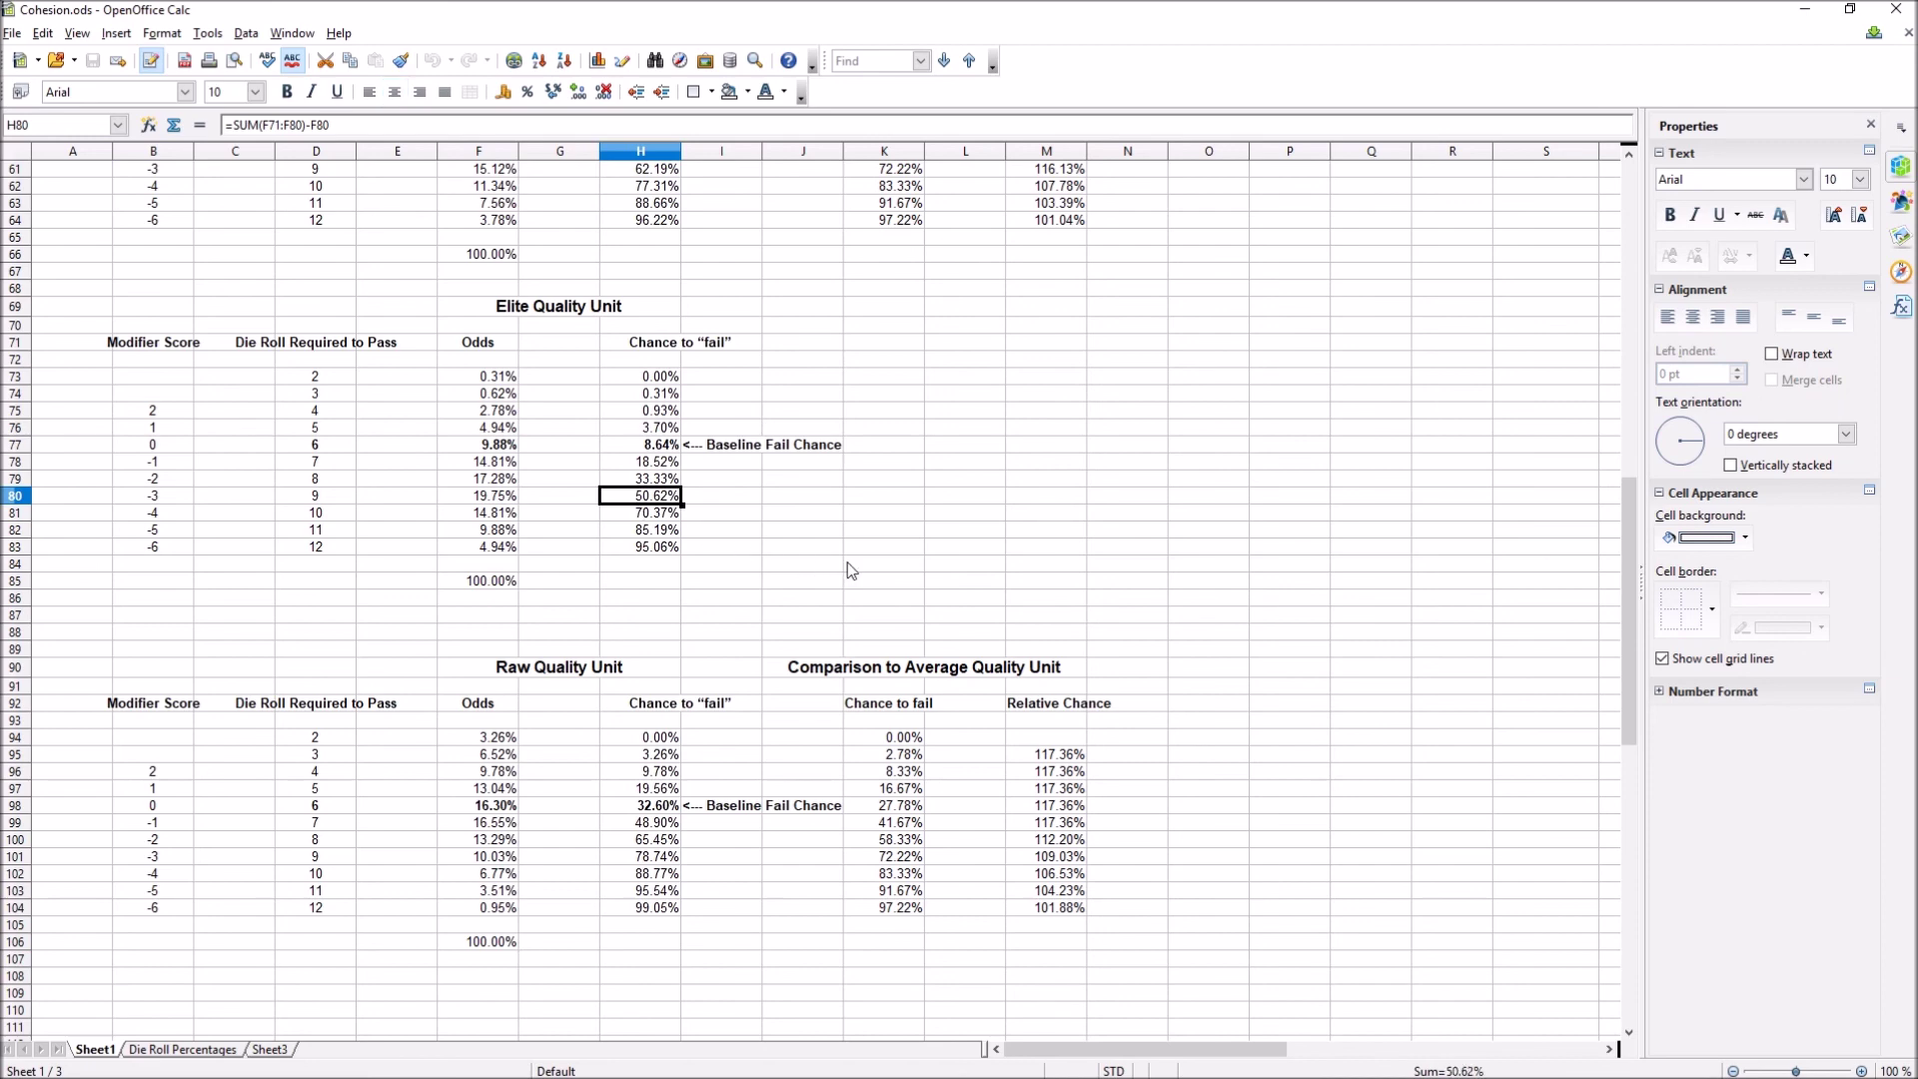
scroll(849, 570, up, 1)
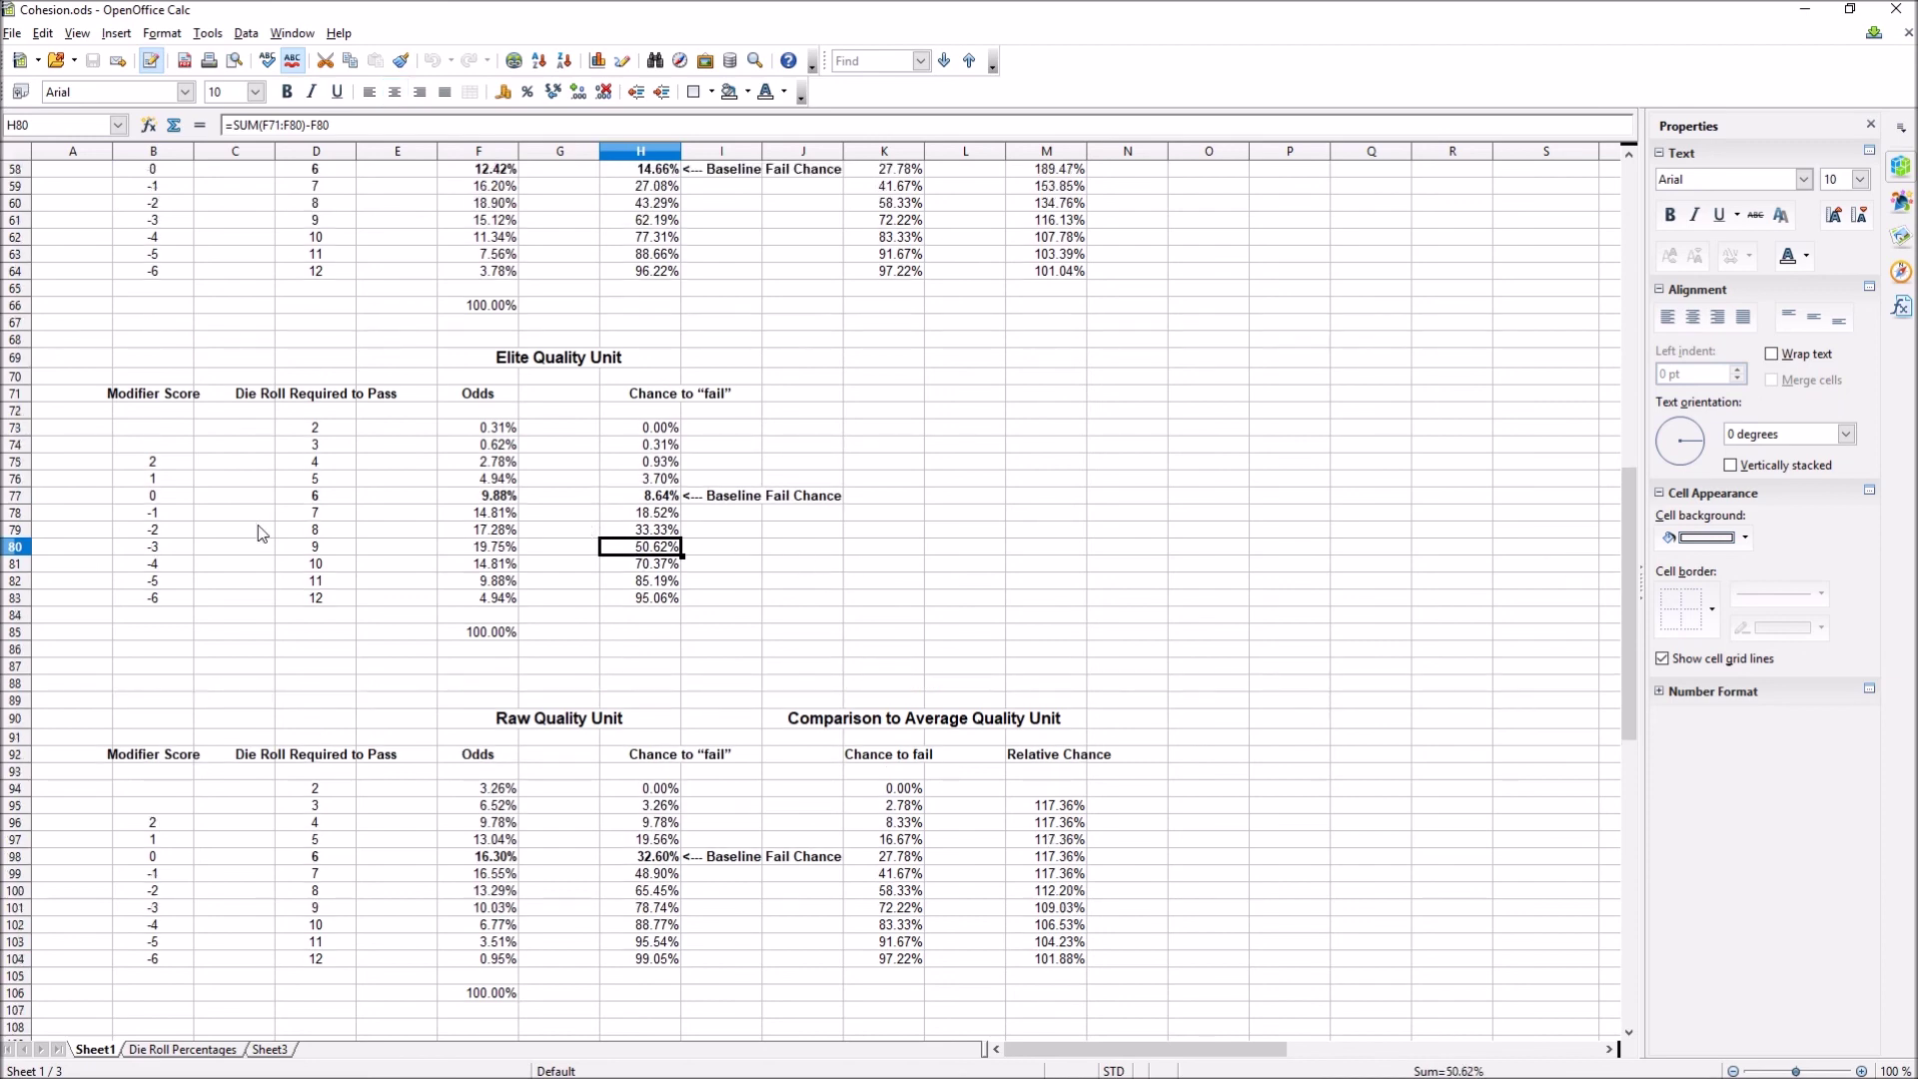
key(Up)
Review the Raw Quality Unit's relative chances across modifier scores and the average unit's baseline chance to fail used for comparison
scroll(845, 567, down, 7)
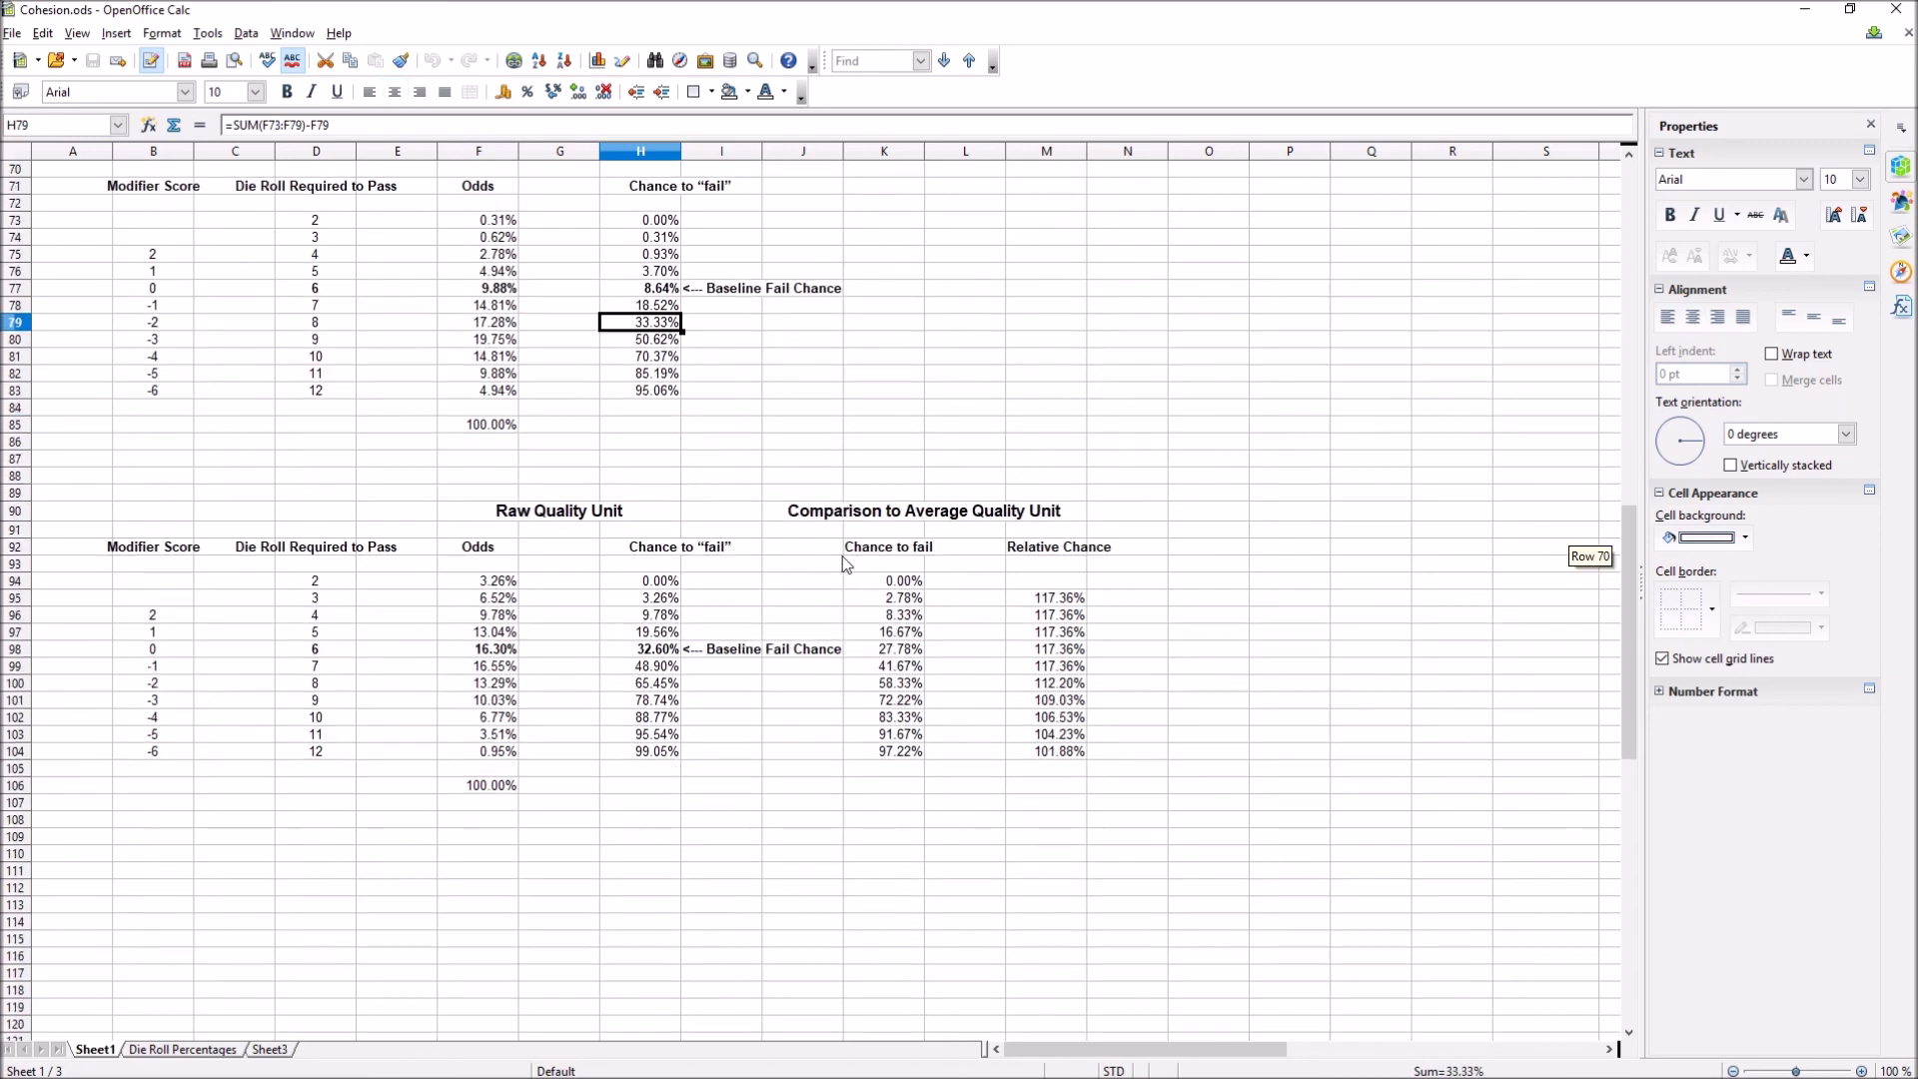
click(835, 684)
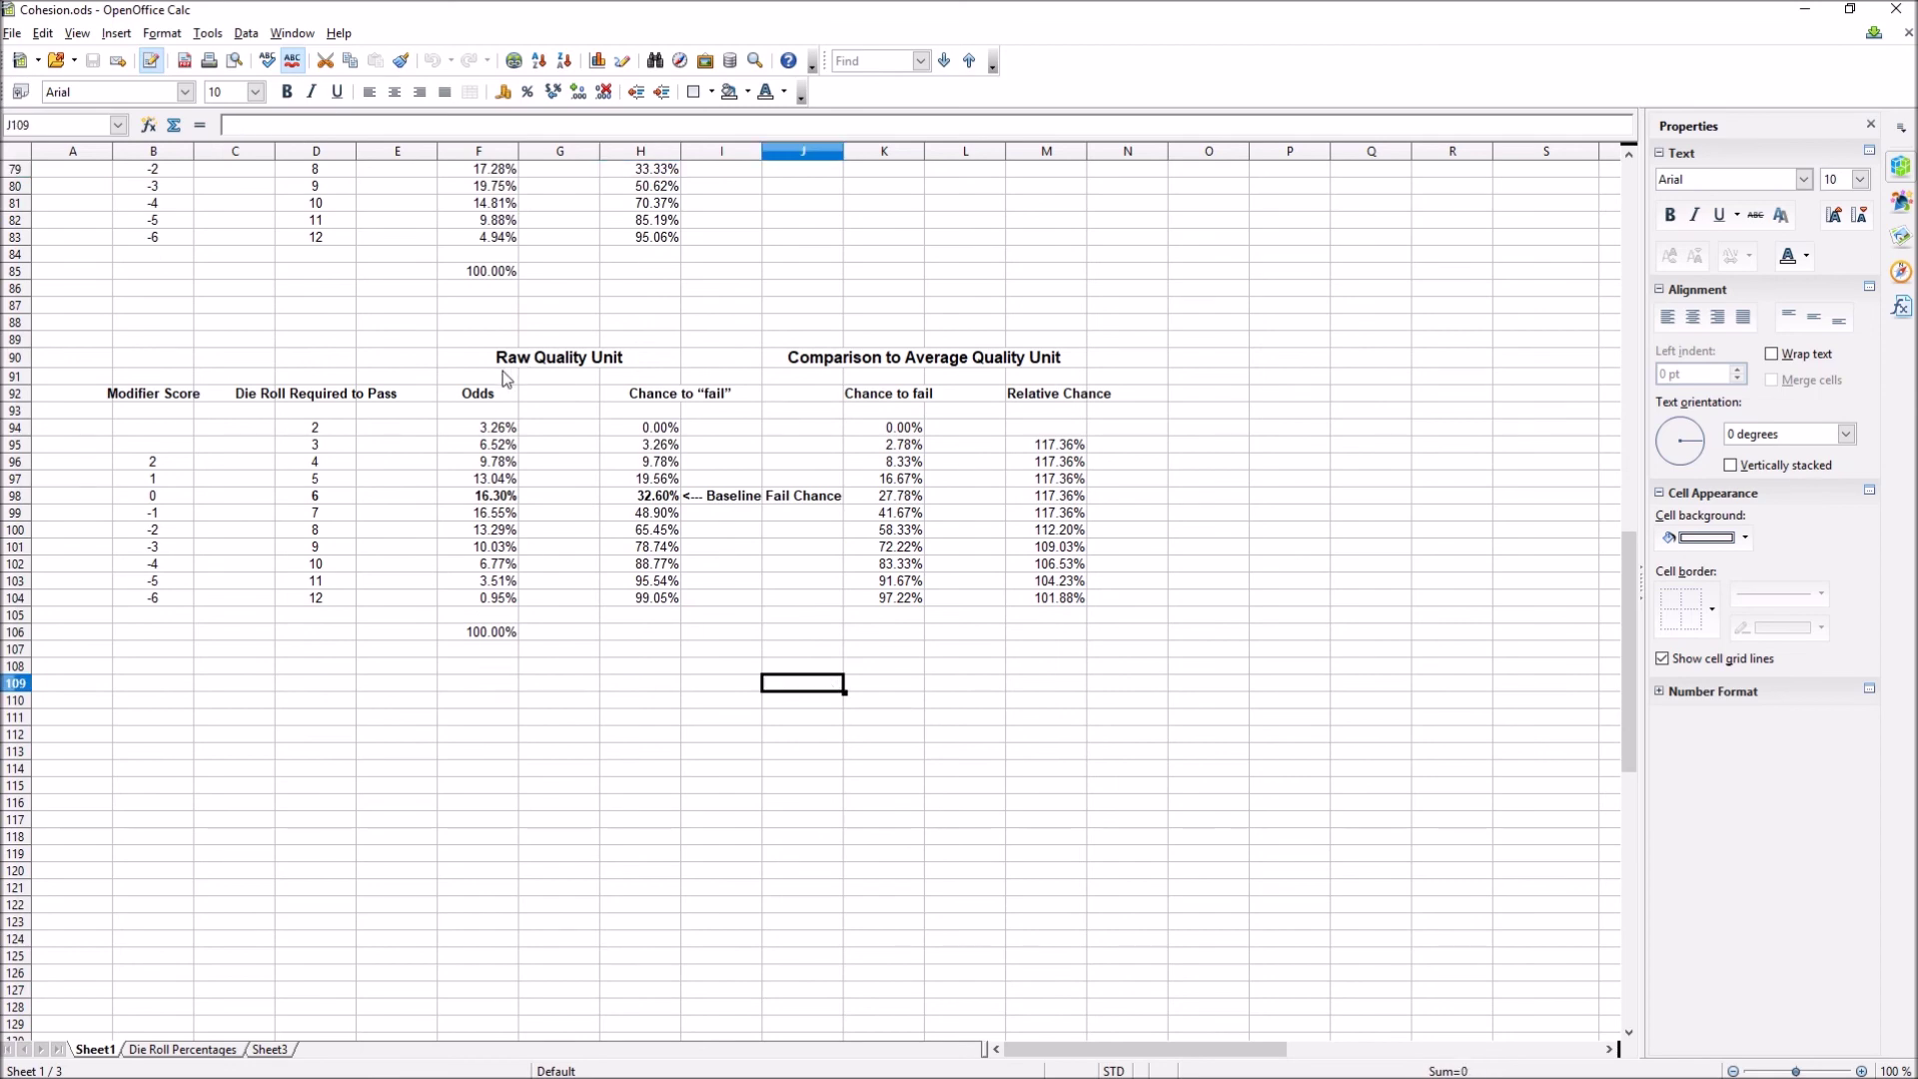
scroll(715, 509, up, 2)
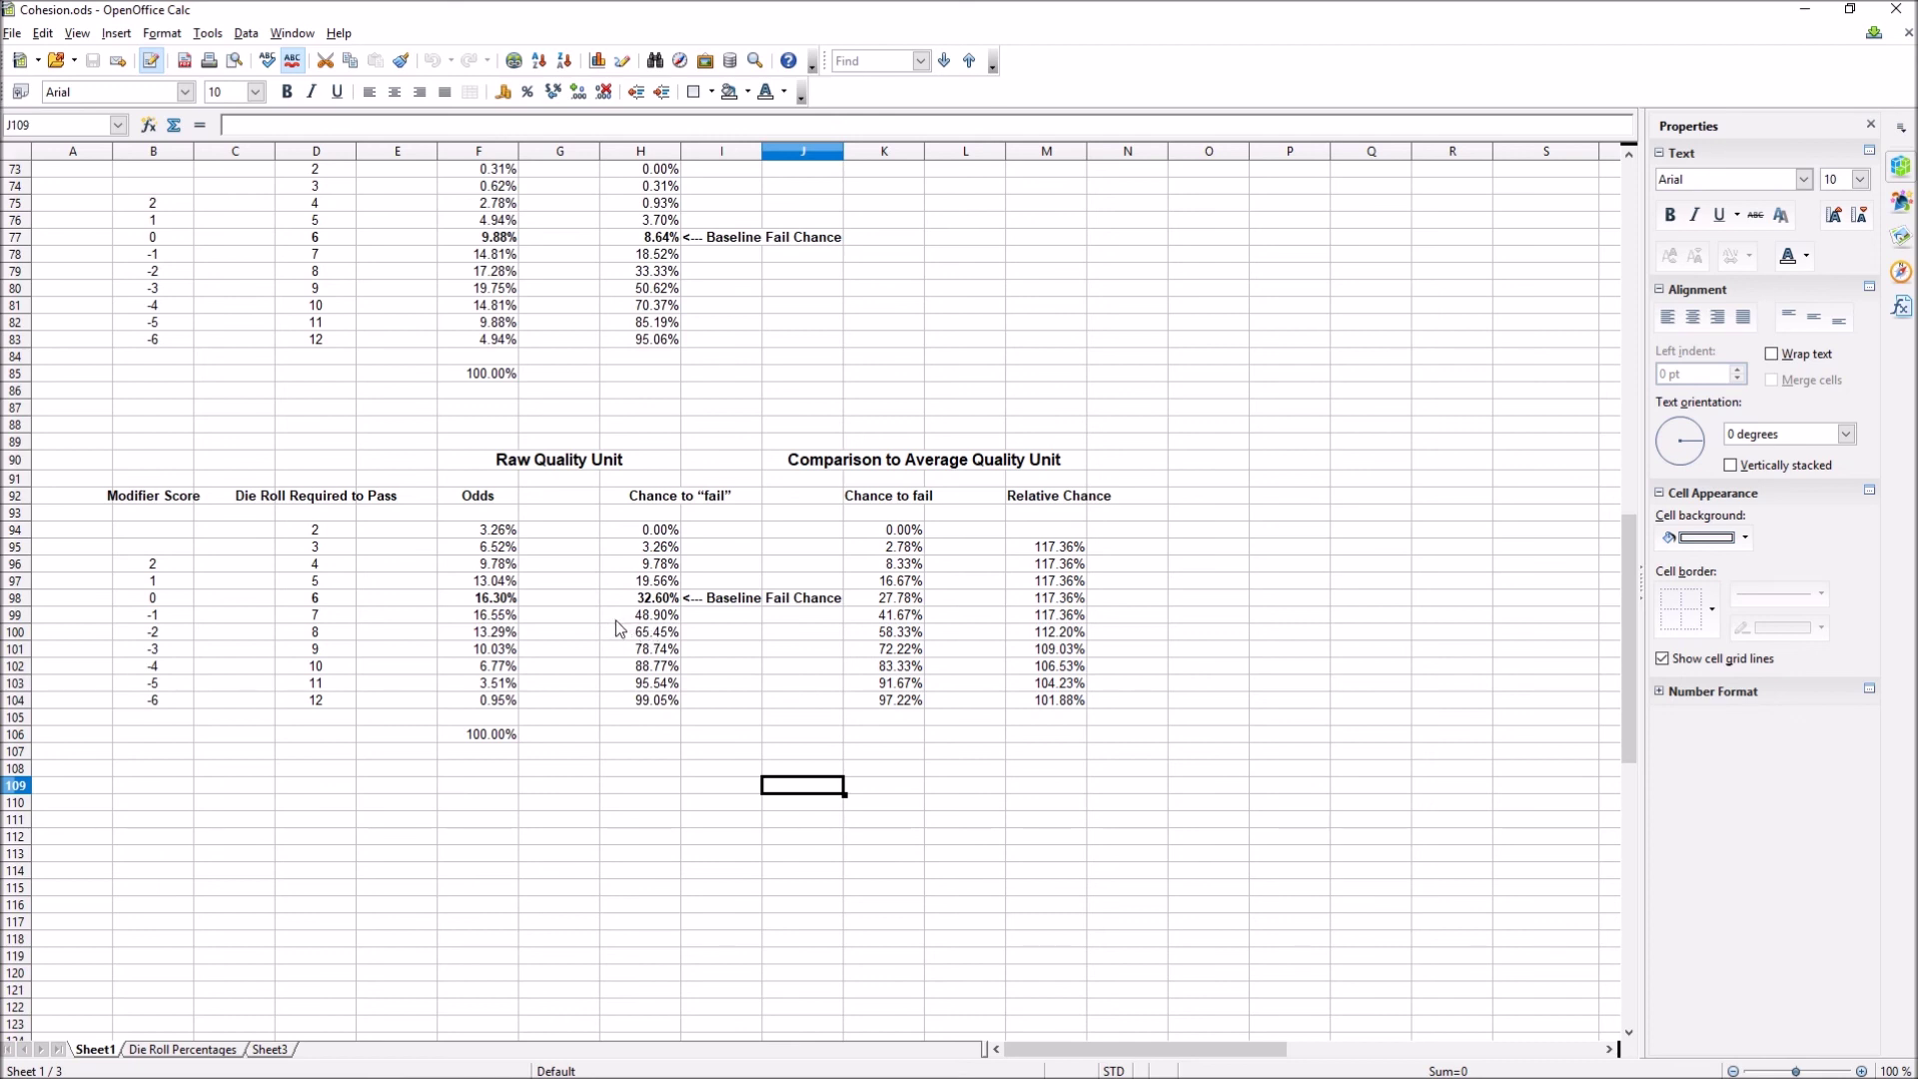
click(1019, 548)
click(1059, 614)
click(1062, 683)
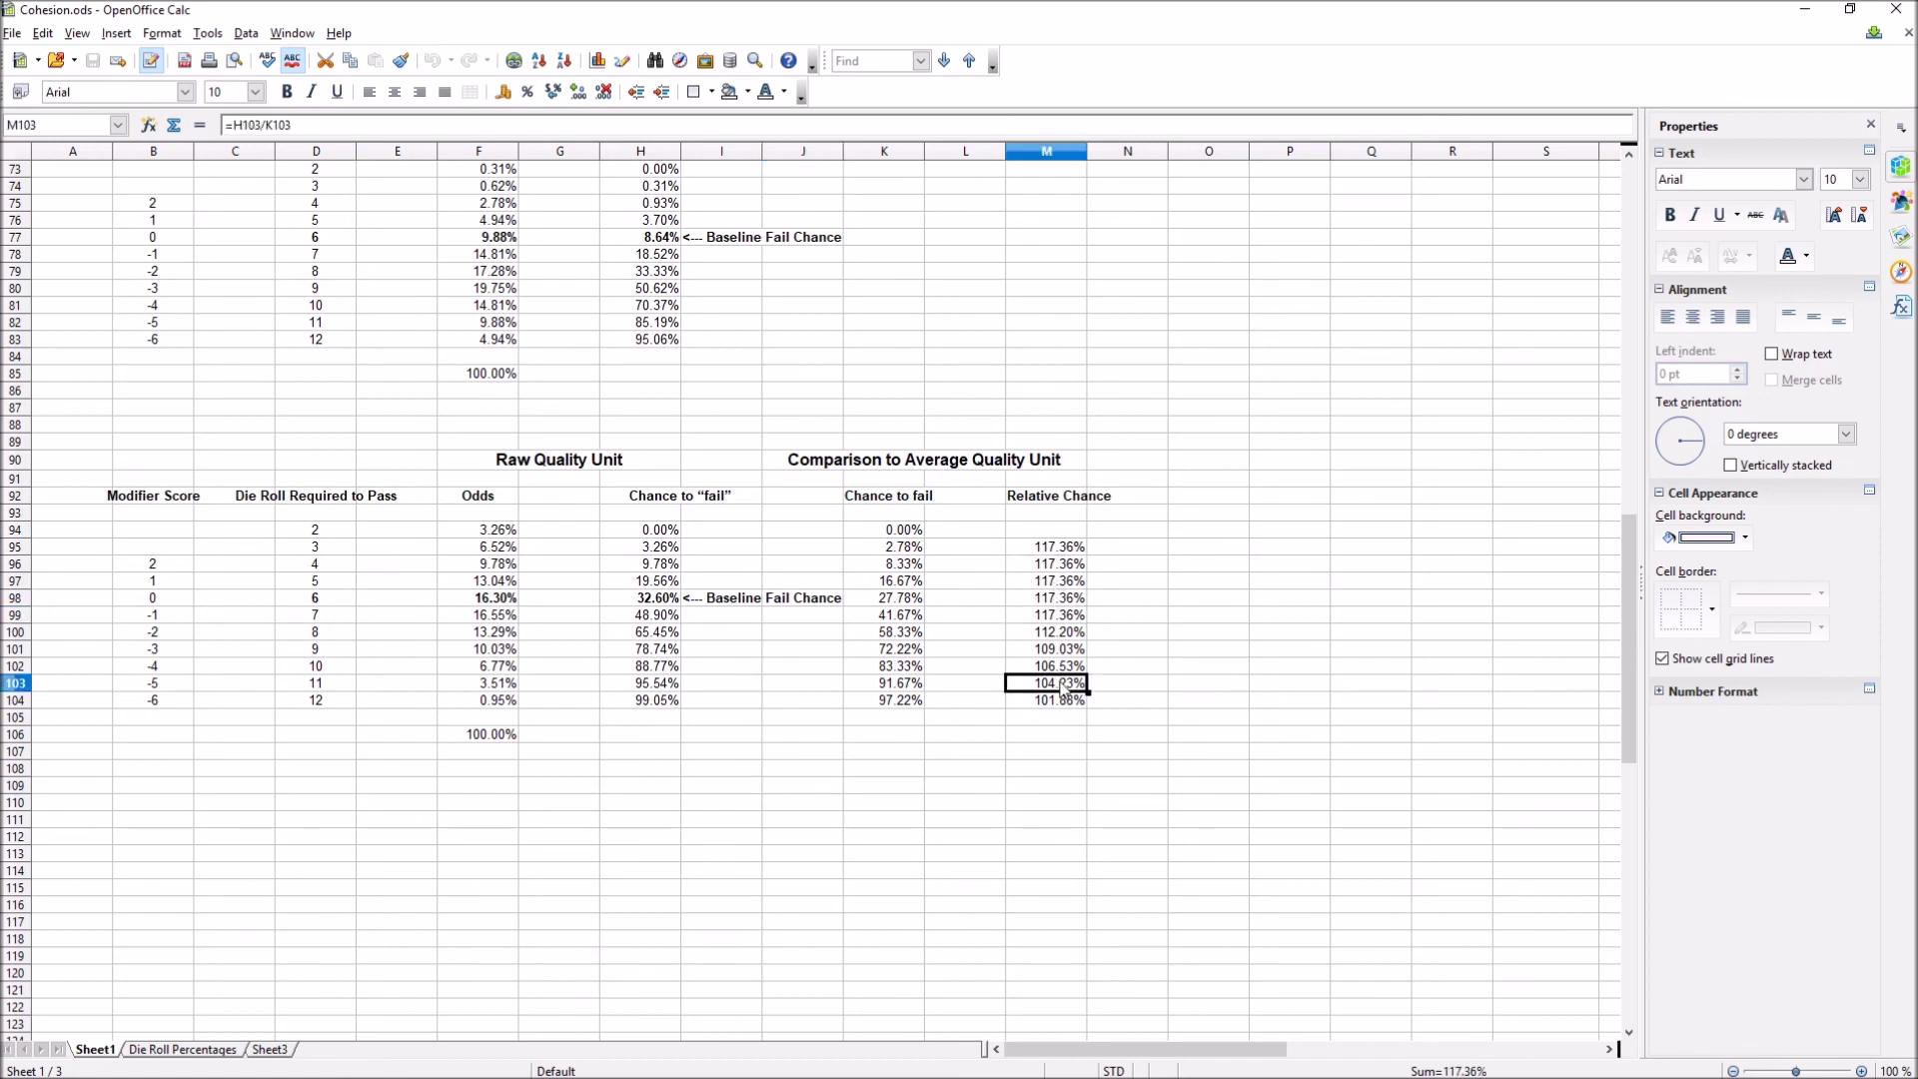
click(890, 612)
click(916, 600)
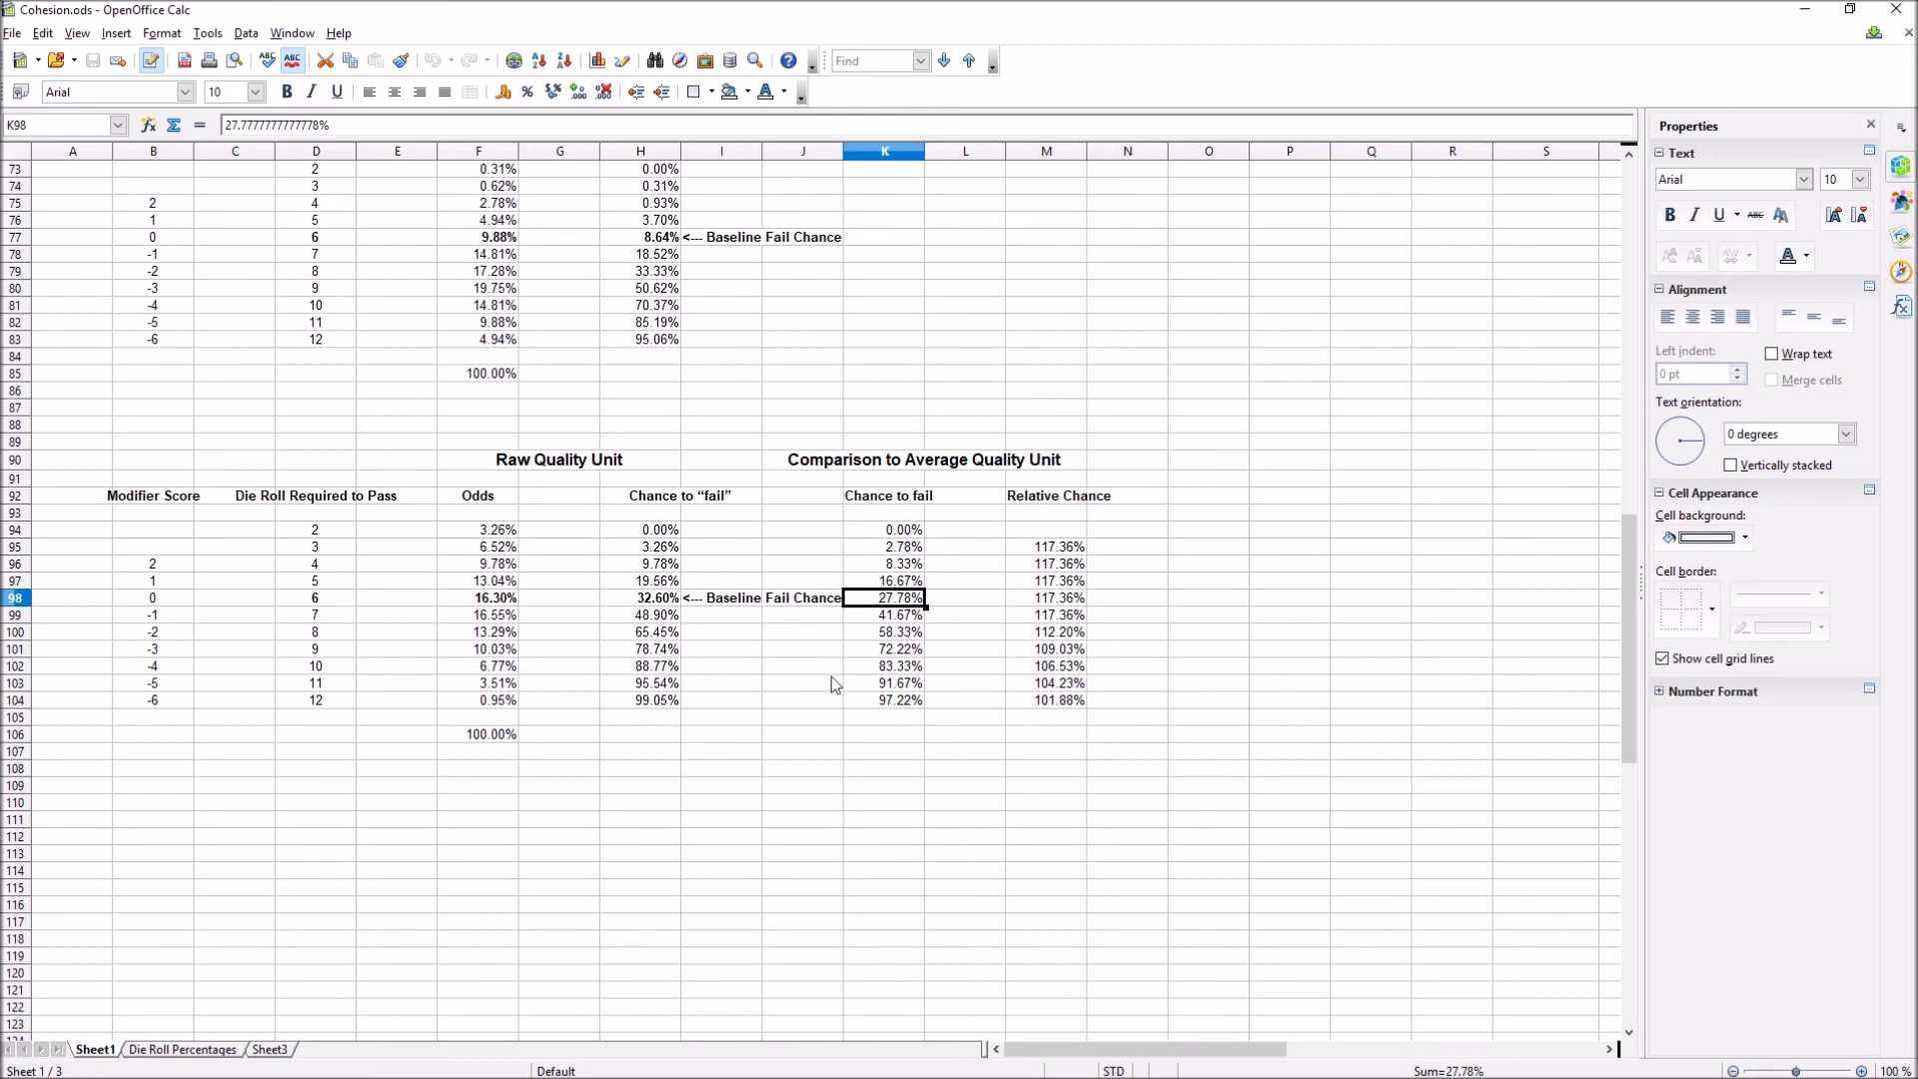
Look over all the unit quality tables again, from Average to Elite, to compare their chances to fail
scroll(825, 677, up, 11)
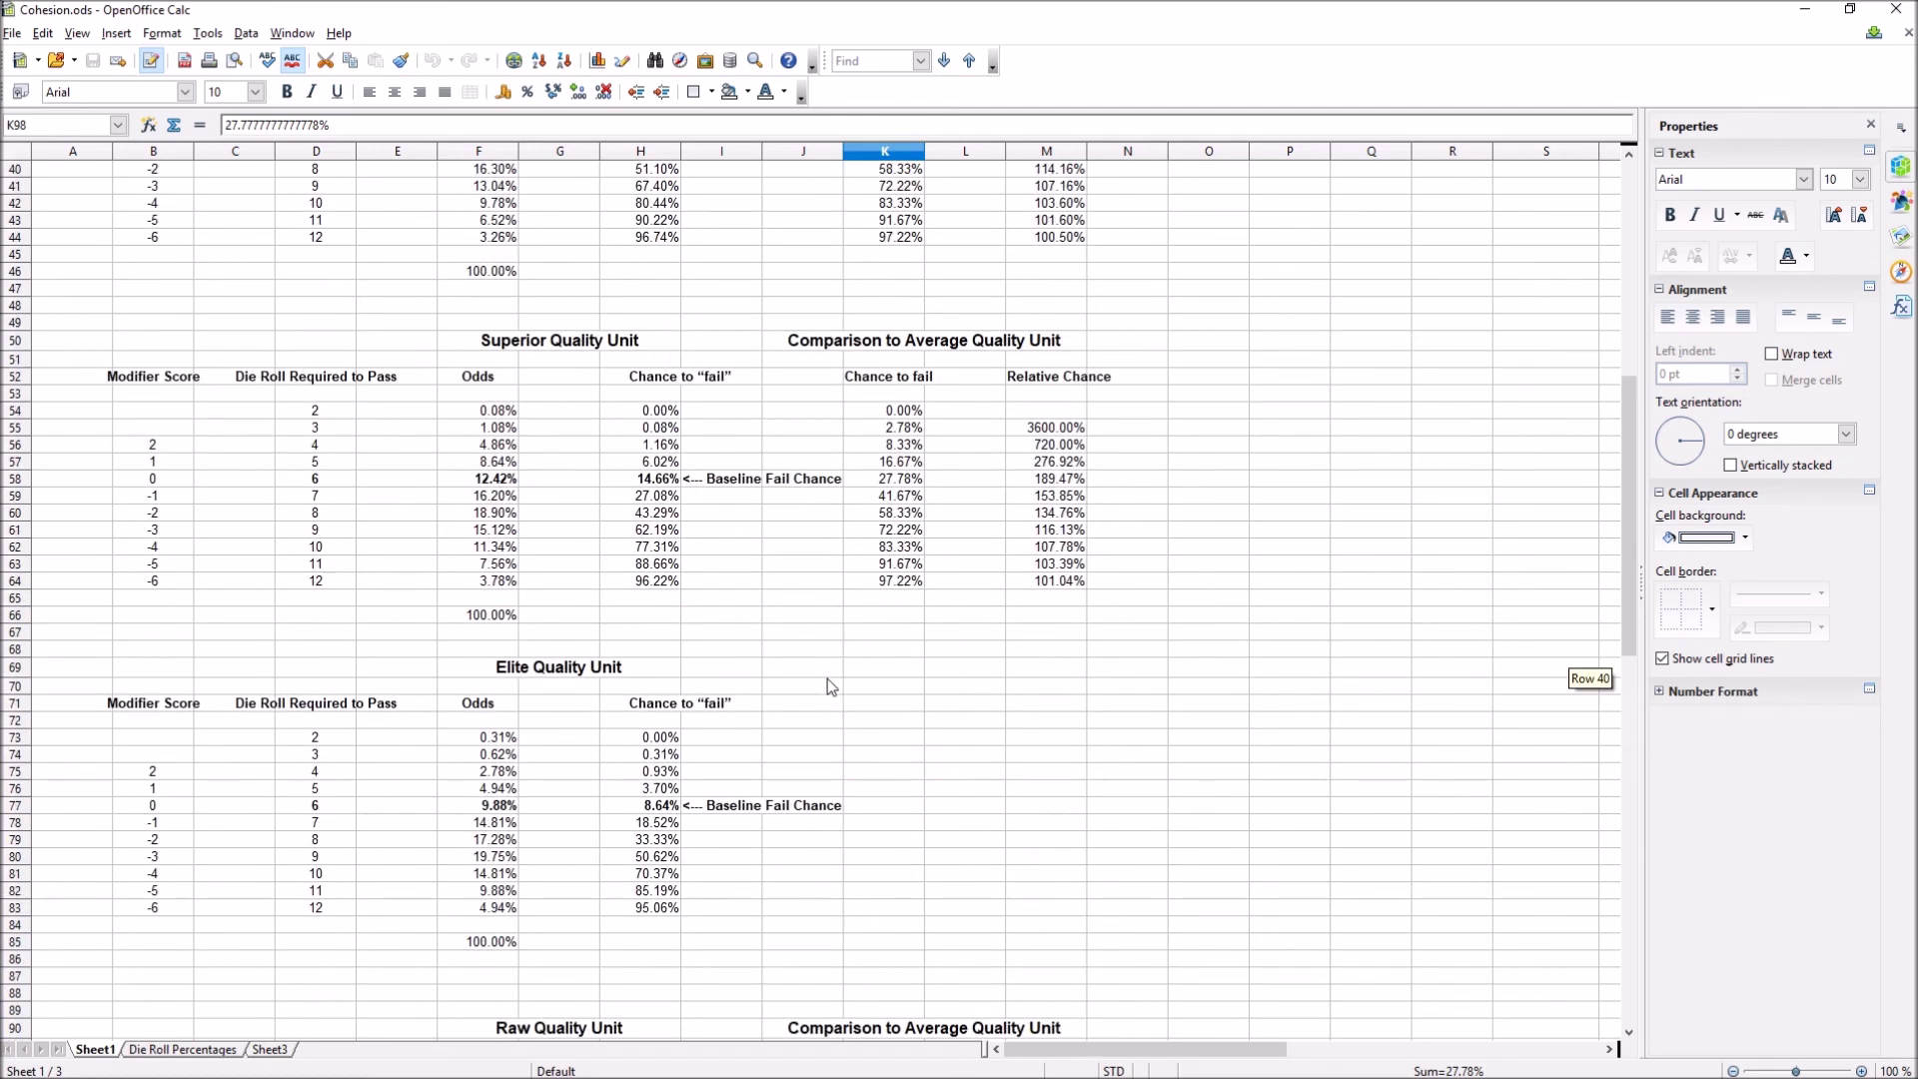
scroll(821, 681, up, 10)
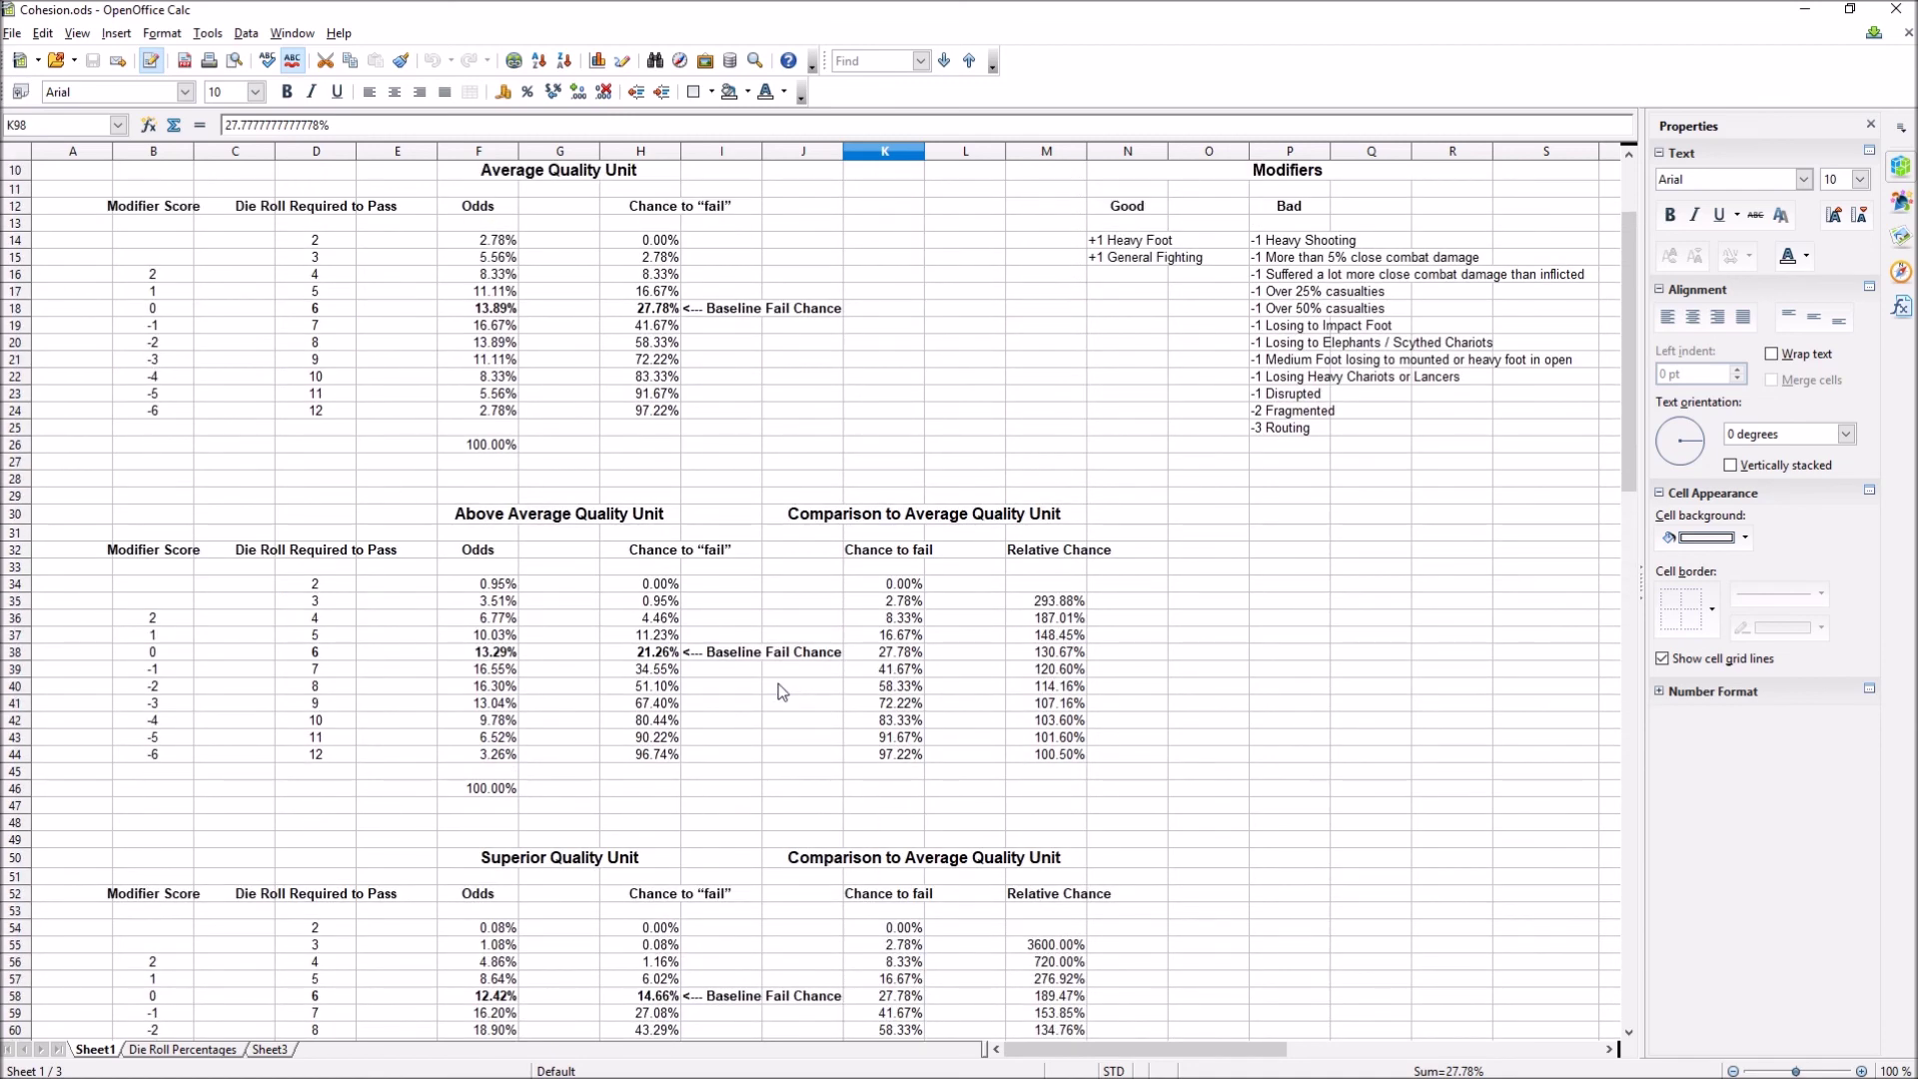
scroll(782, 691, down, 4)
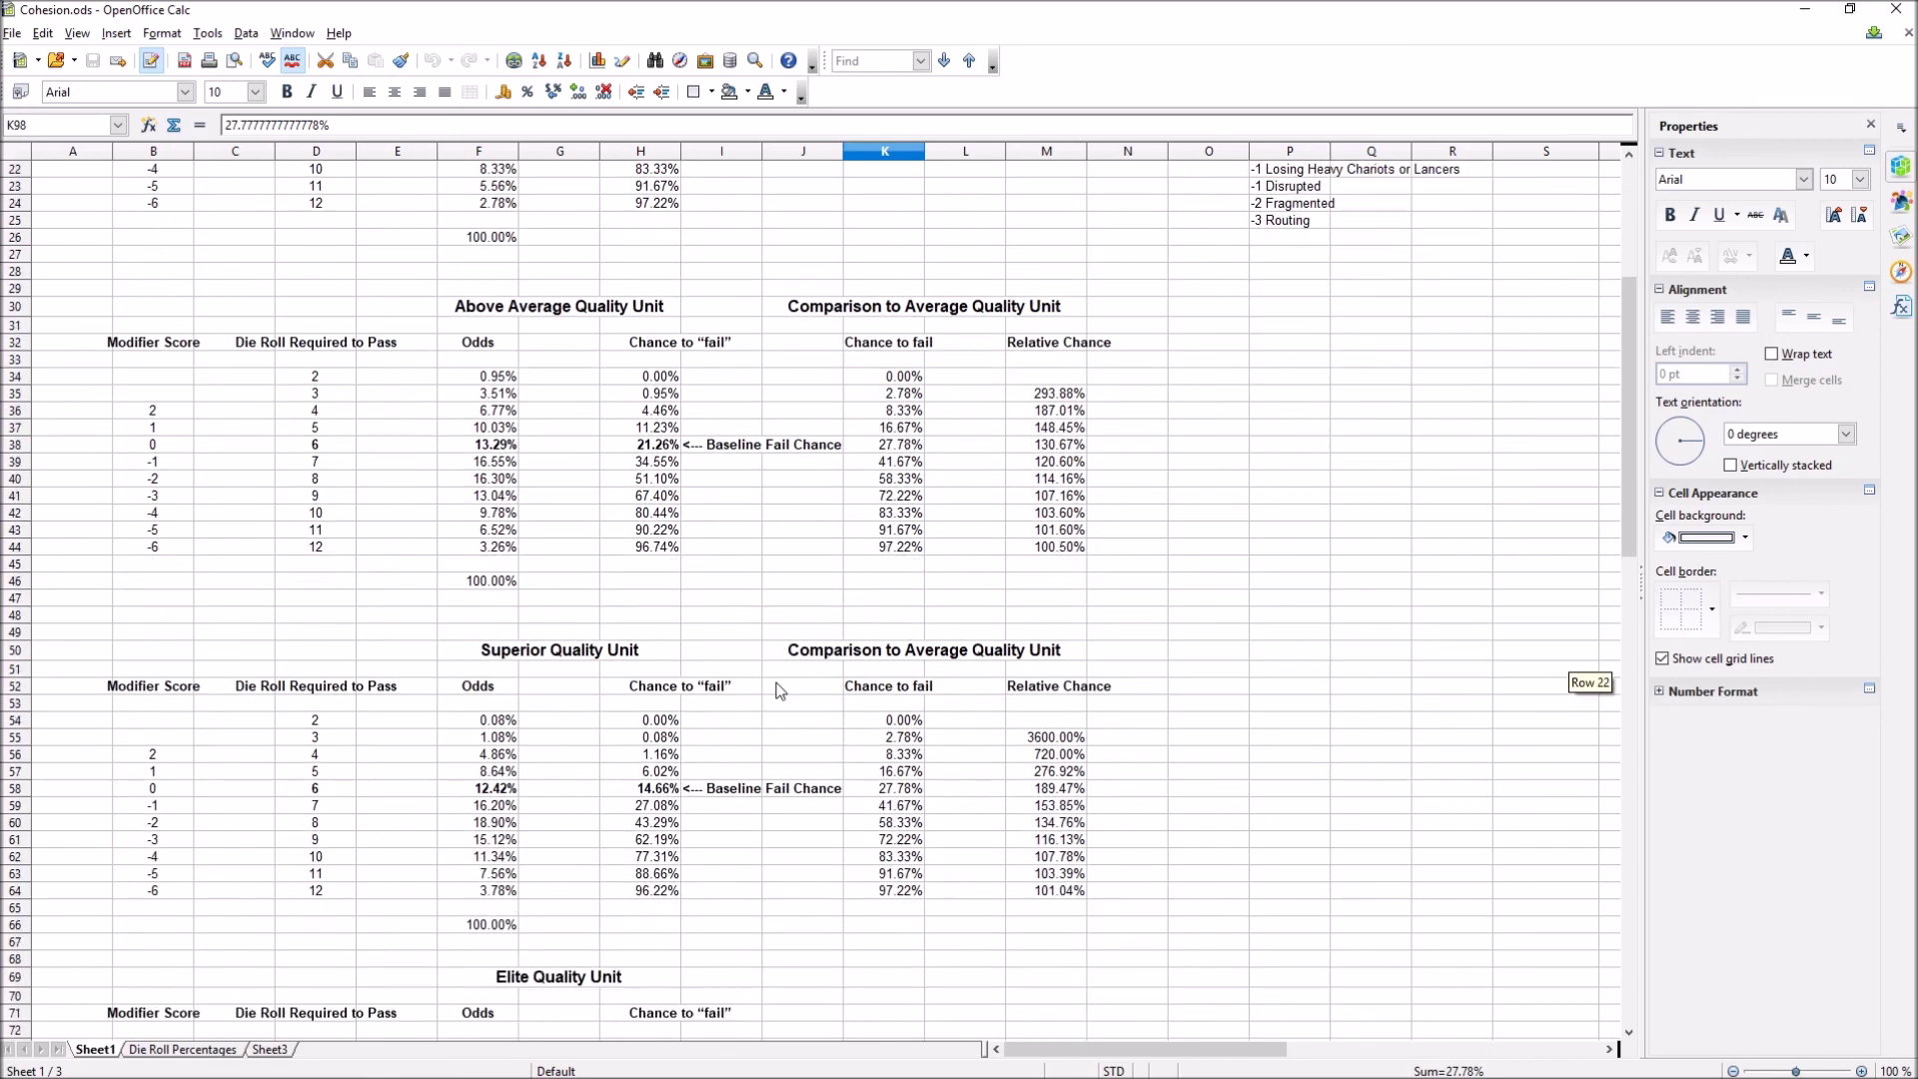
scroll(780, 692, up, 4)
scroll(780, 691, down, 11)
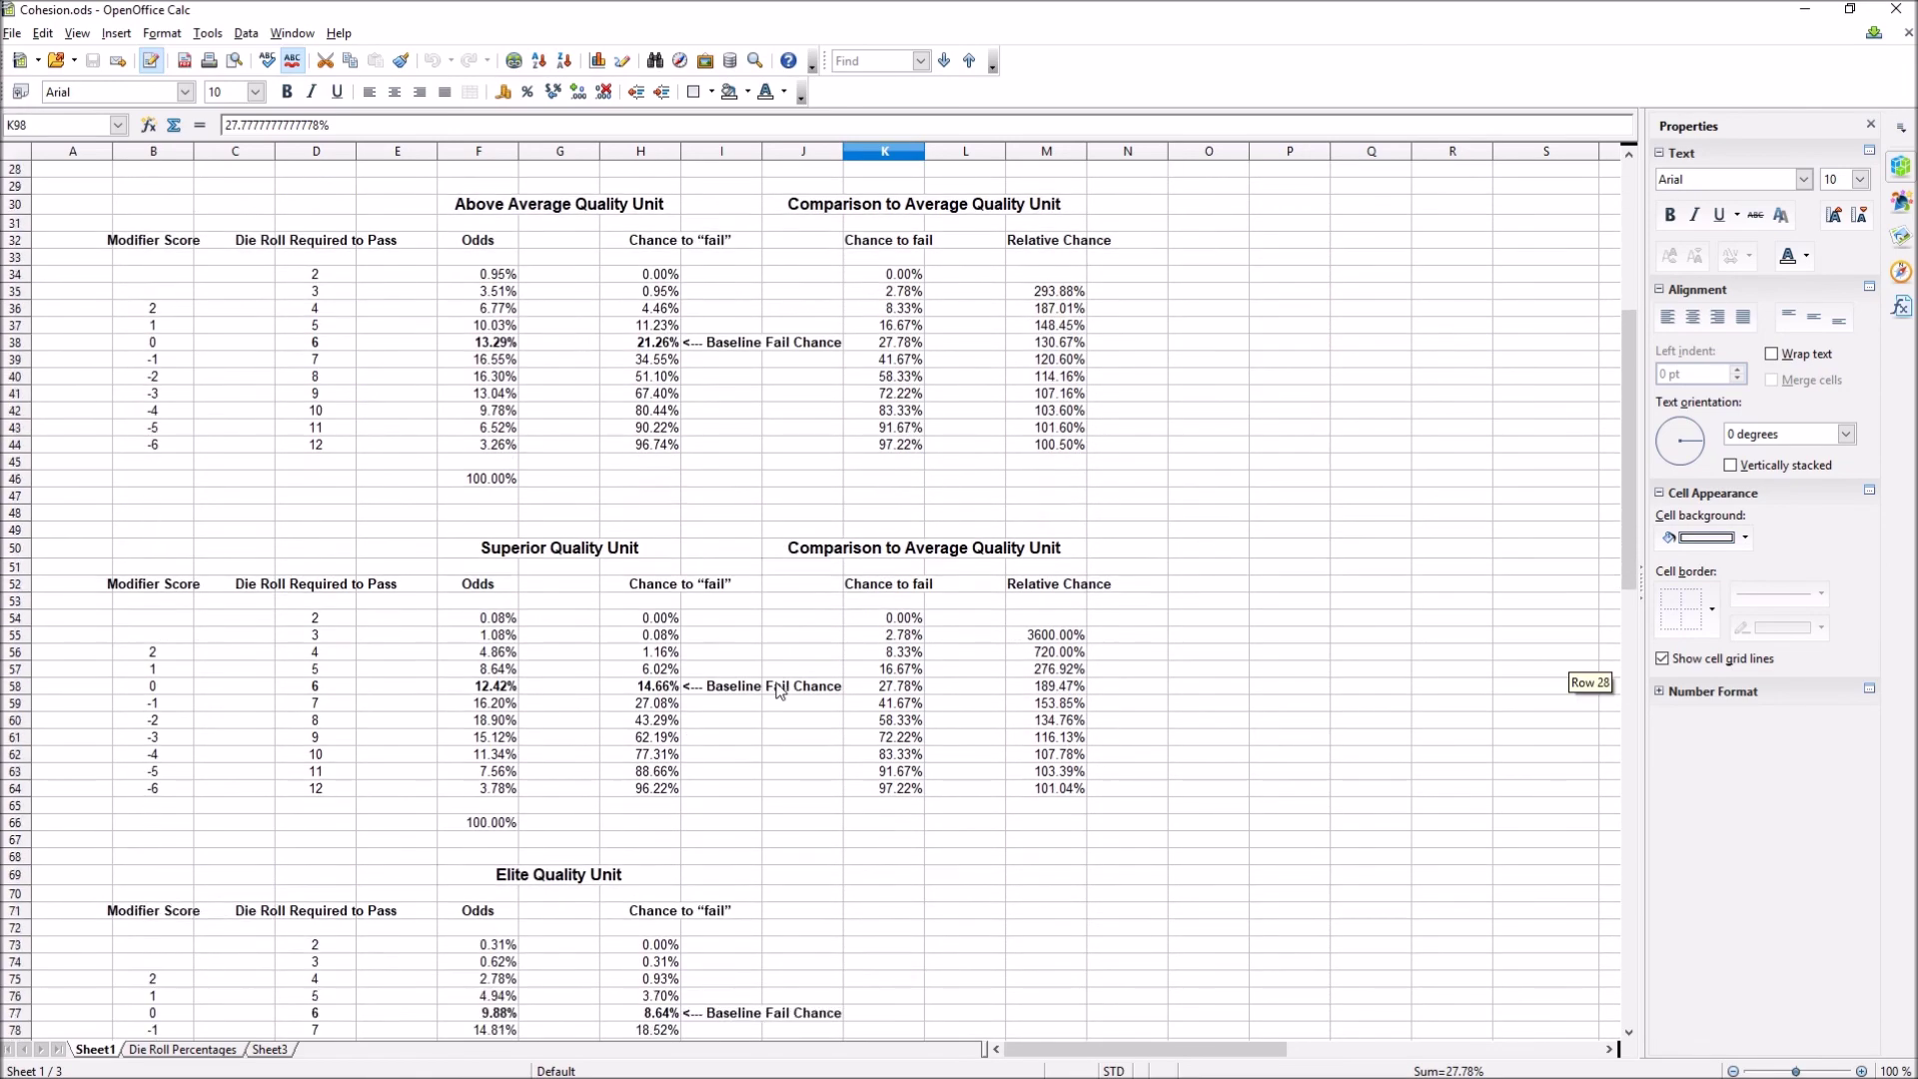
scroll(781, 691, down, 3)
scroll(780, 691, up, 16)
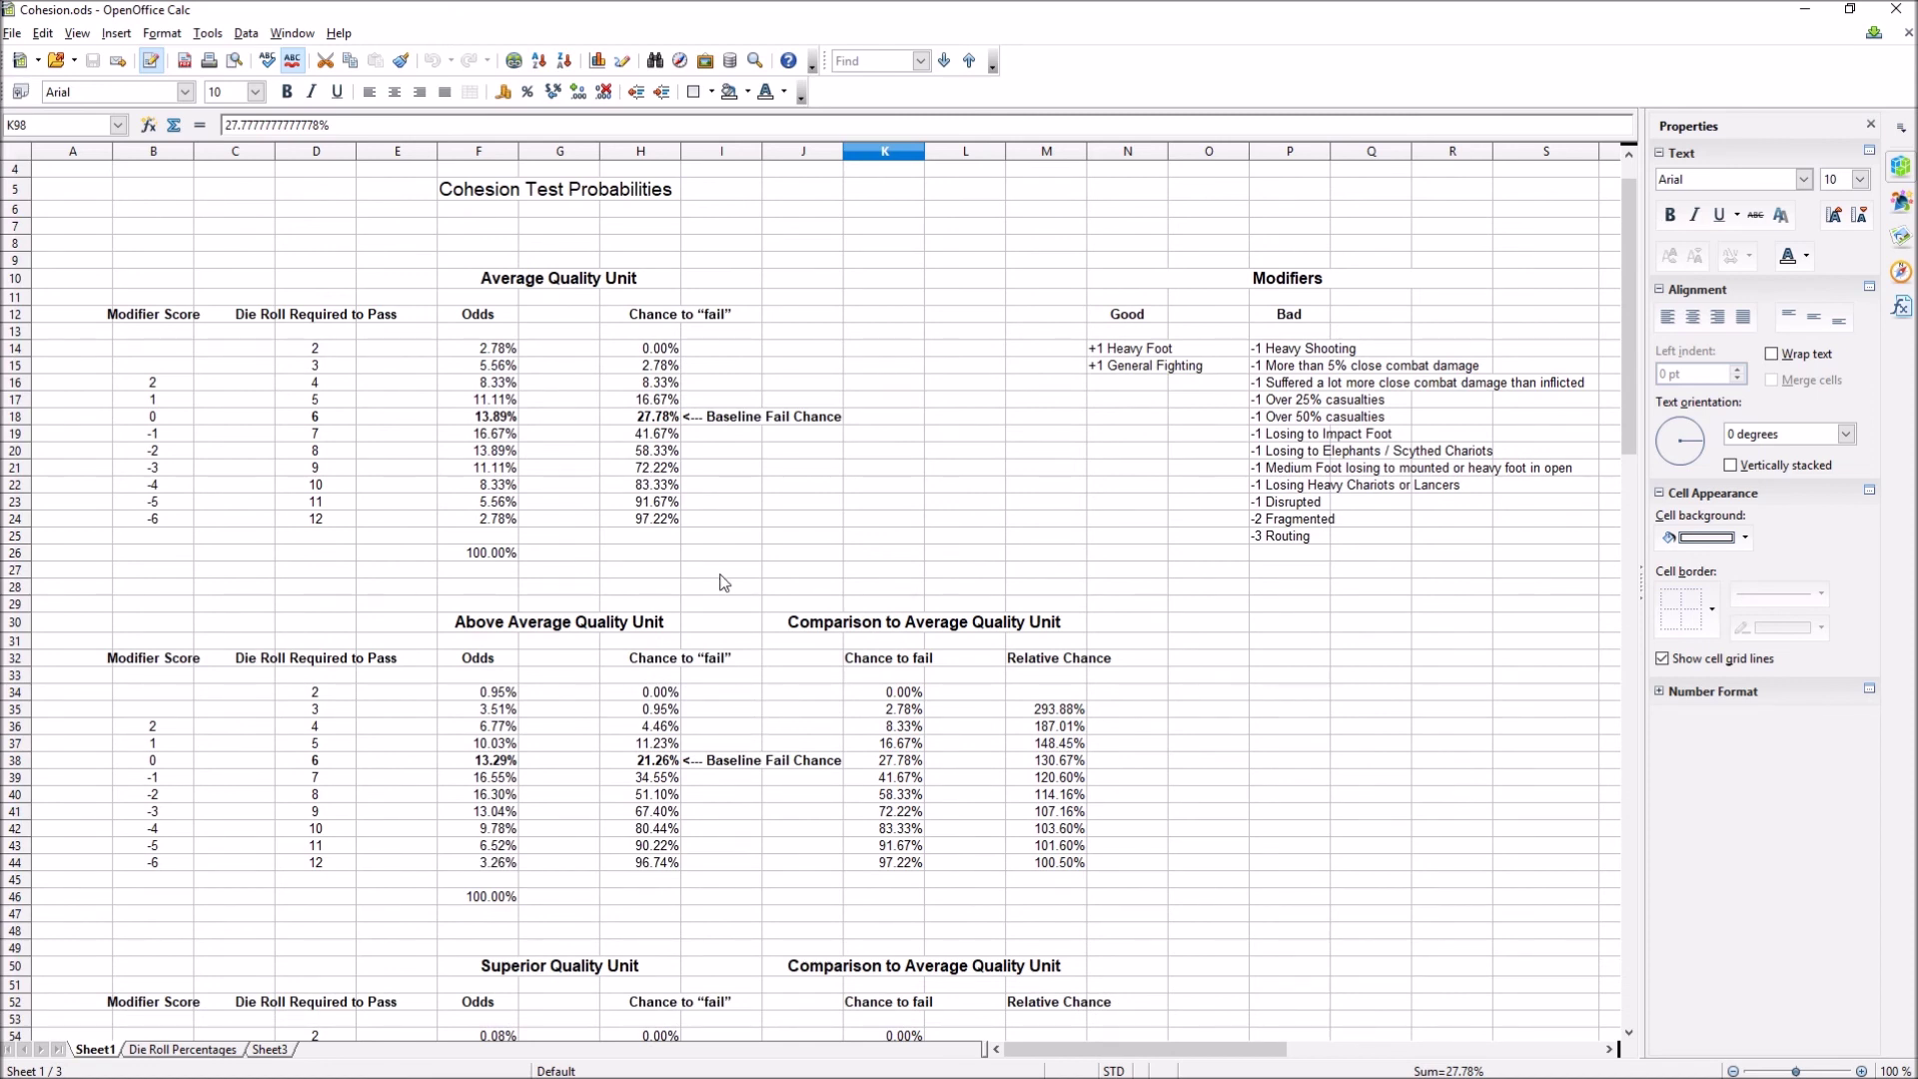
Relate the Impact Foot and Medium Foot losing modifiers to the Average Quality Unit's chances to fail at scores -1 and -3
scroll(1028, 559, down, 2)
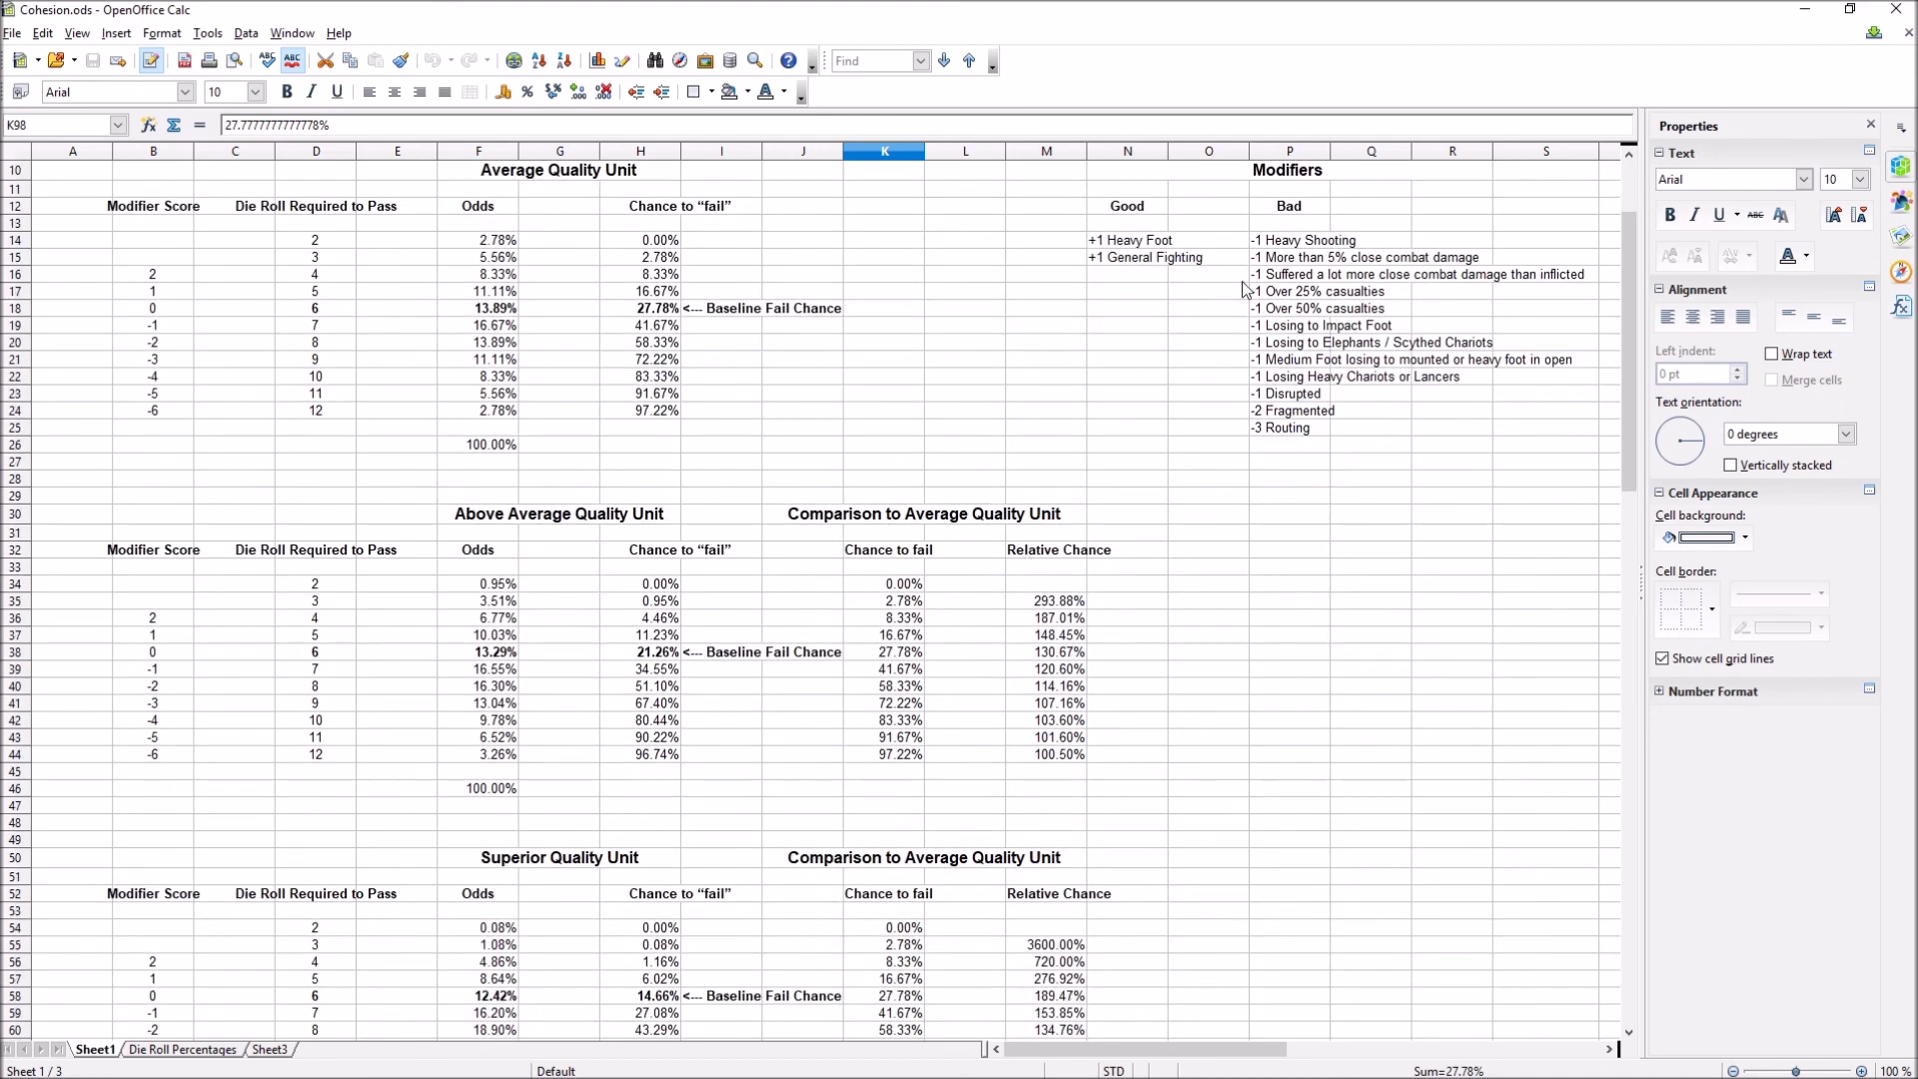
click(1279, 330)
click(1281, 361)
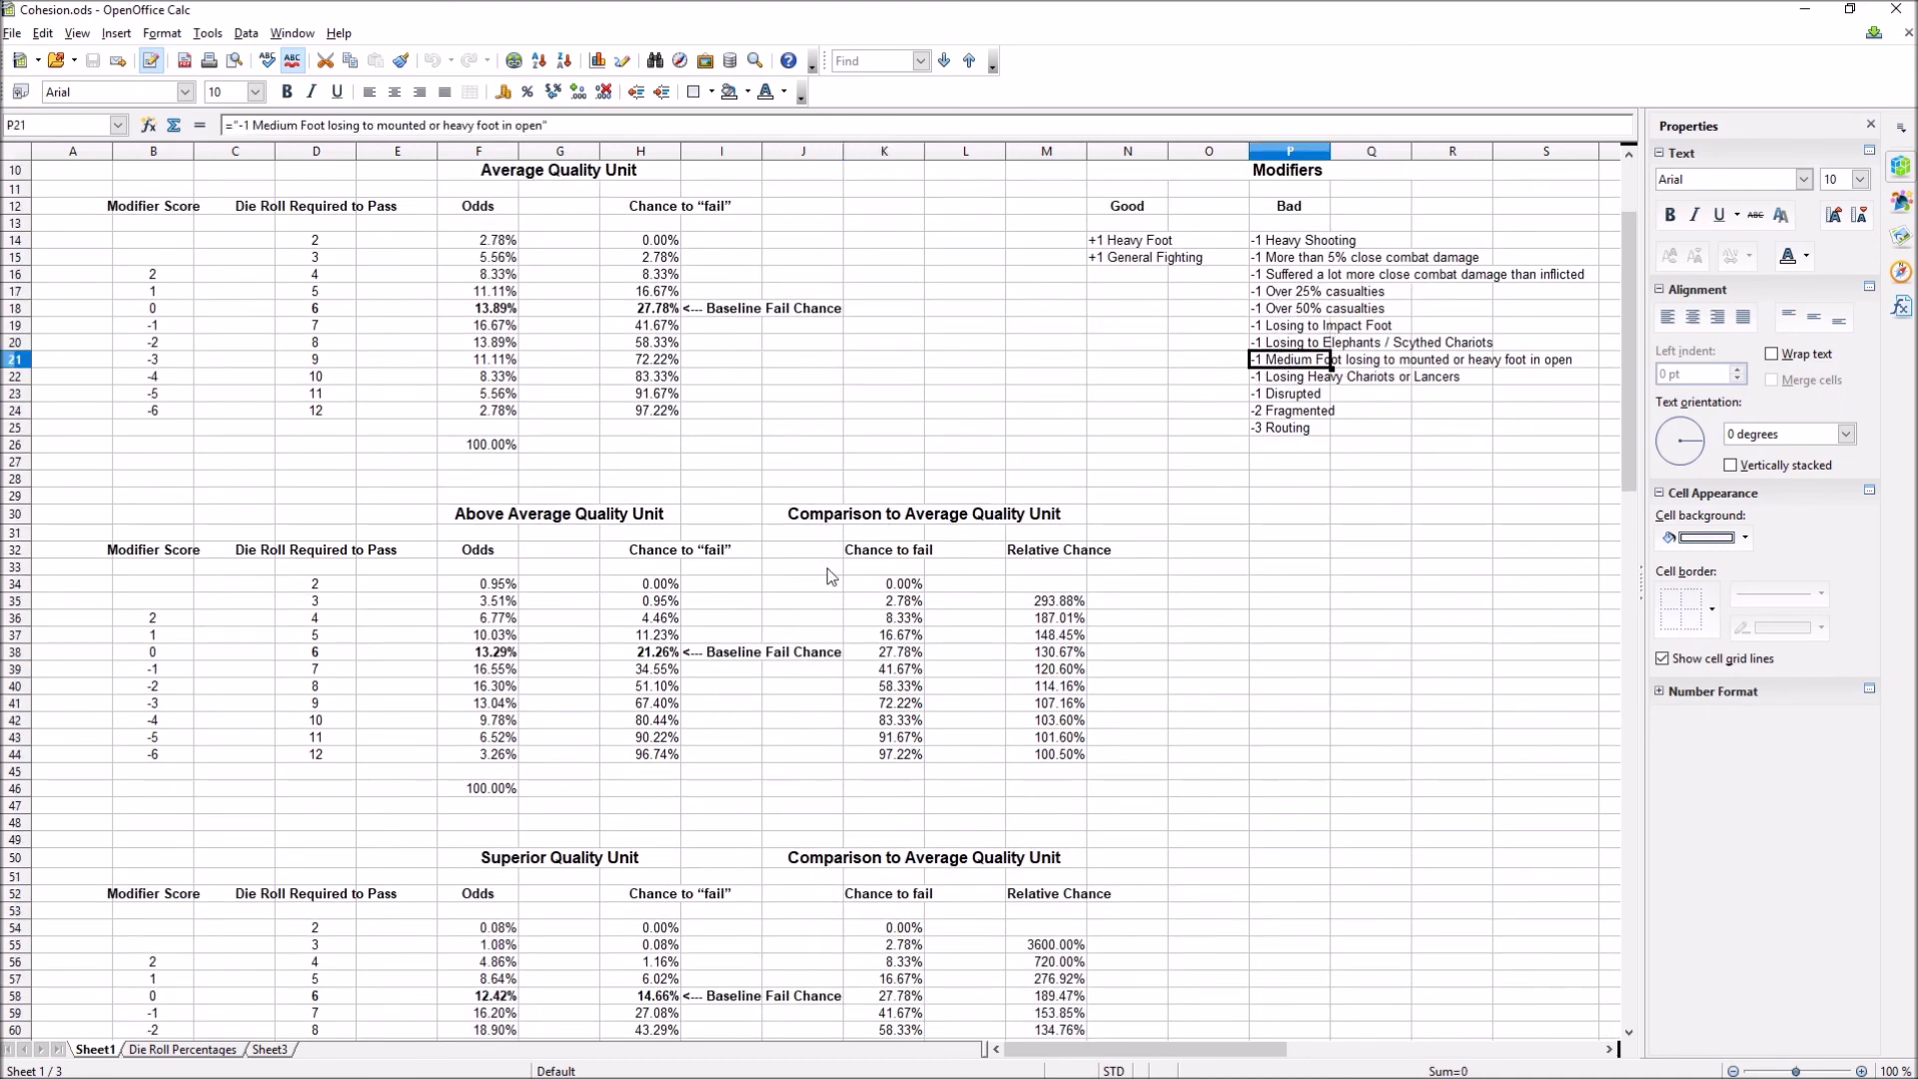
click(667, 325)
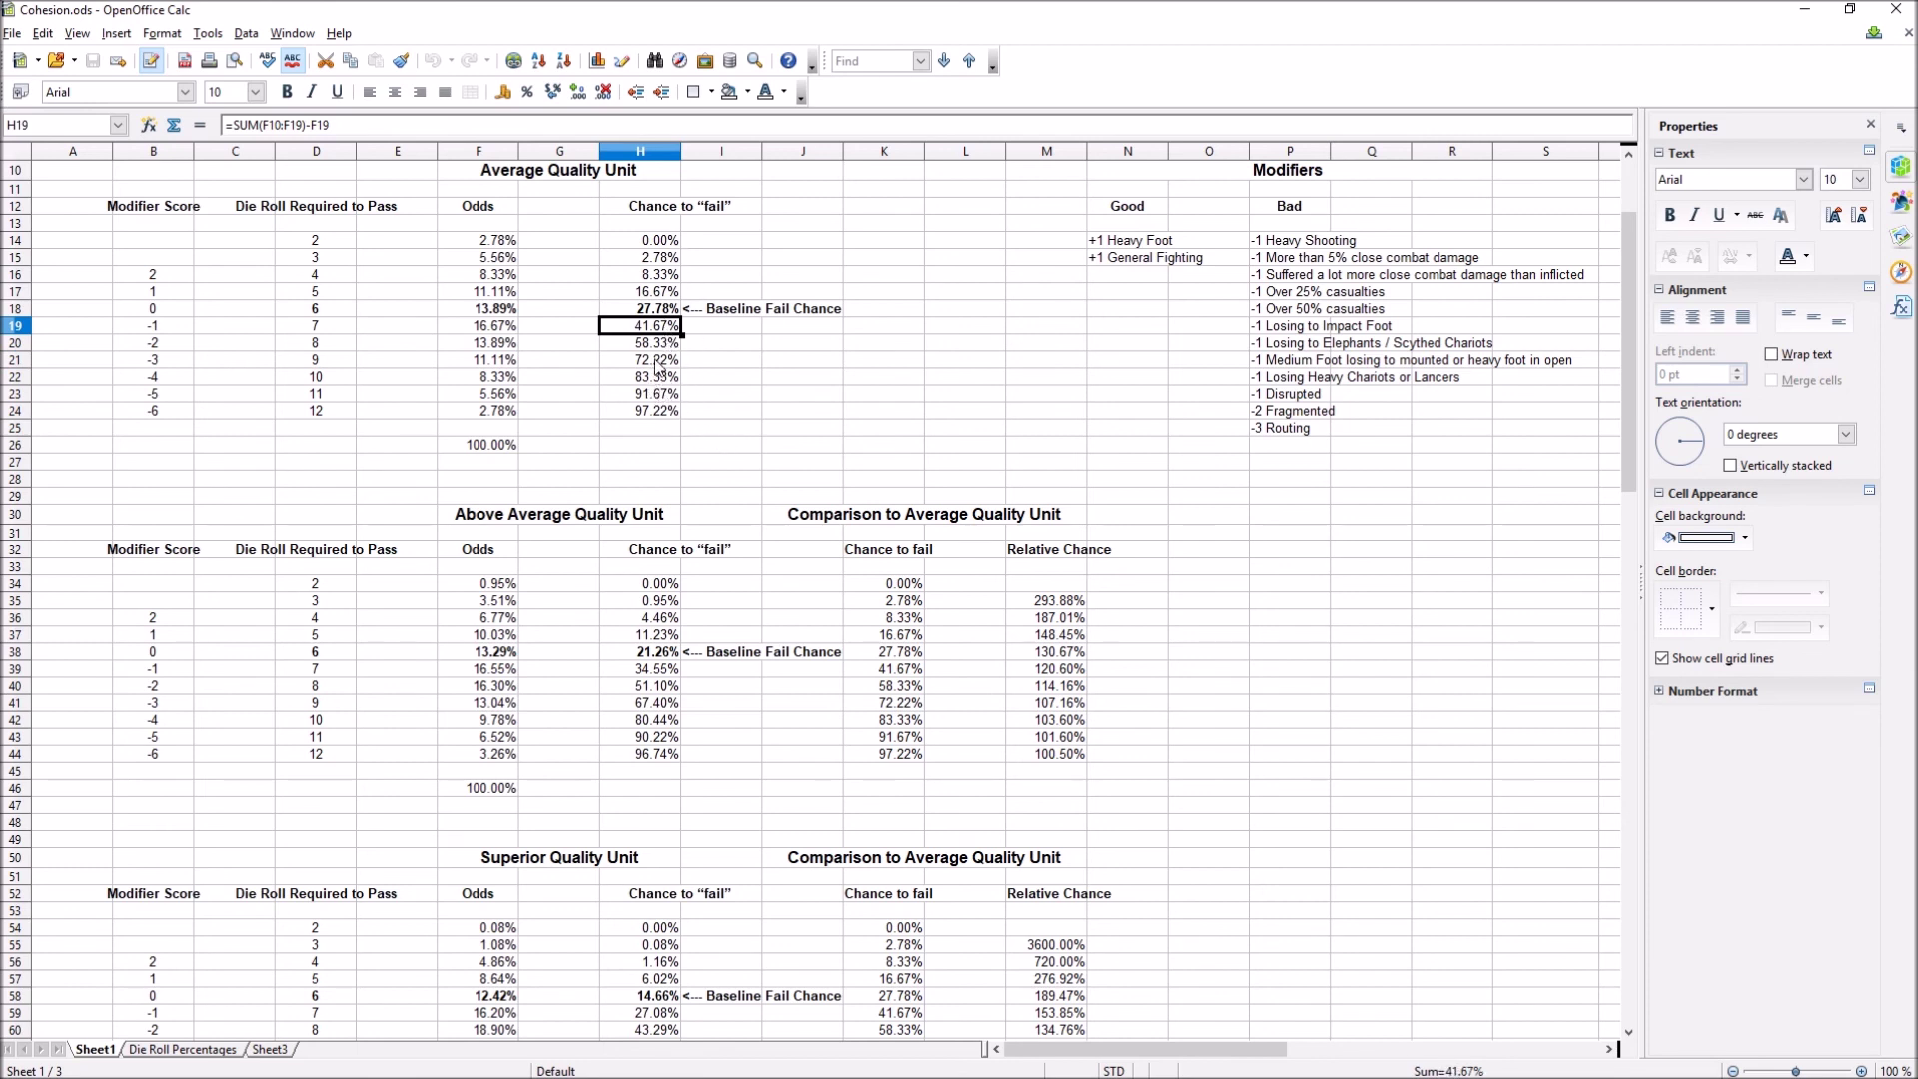
click(662, 362)
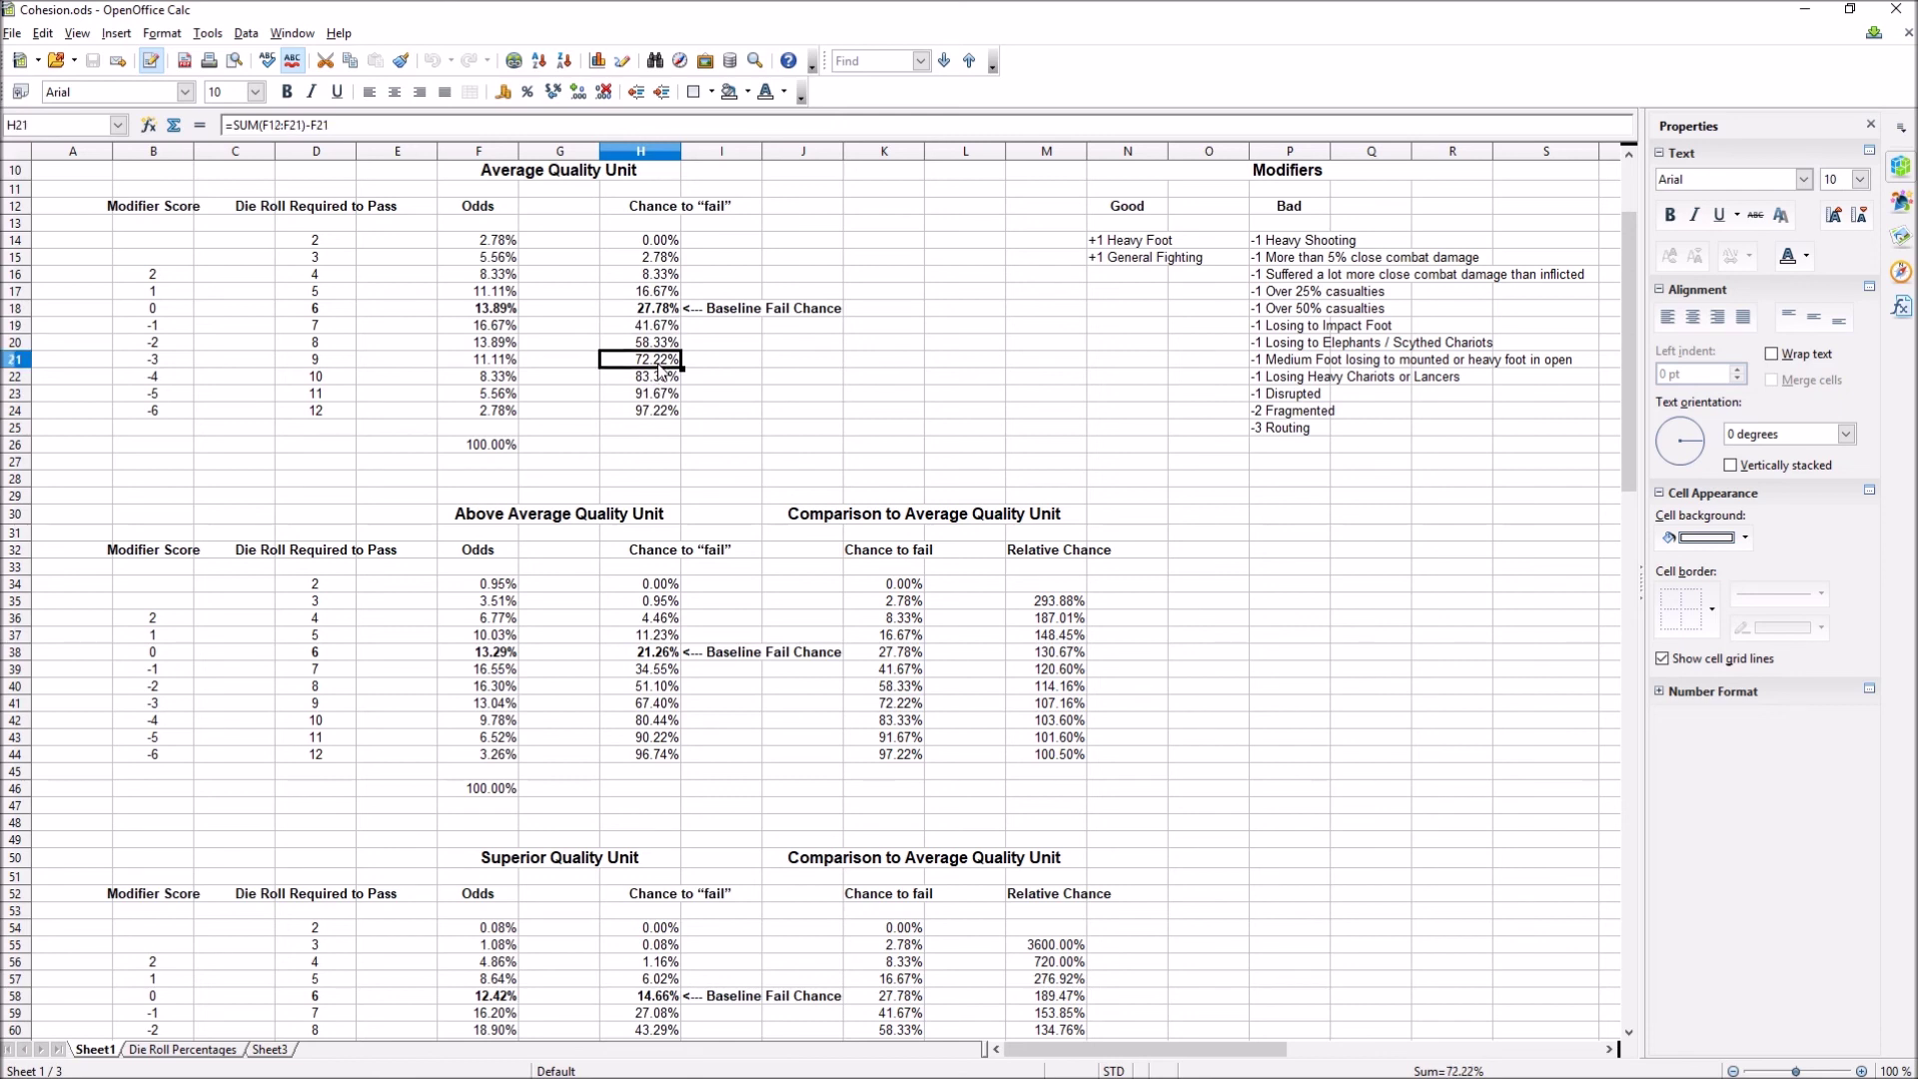
Relate the Over 50% casualties and Elephants / Scythed Chariots modifiers to the Average Quality Unit's chances to fail at scores -3 and -4
click(1289, 312)
click(1279, 345)
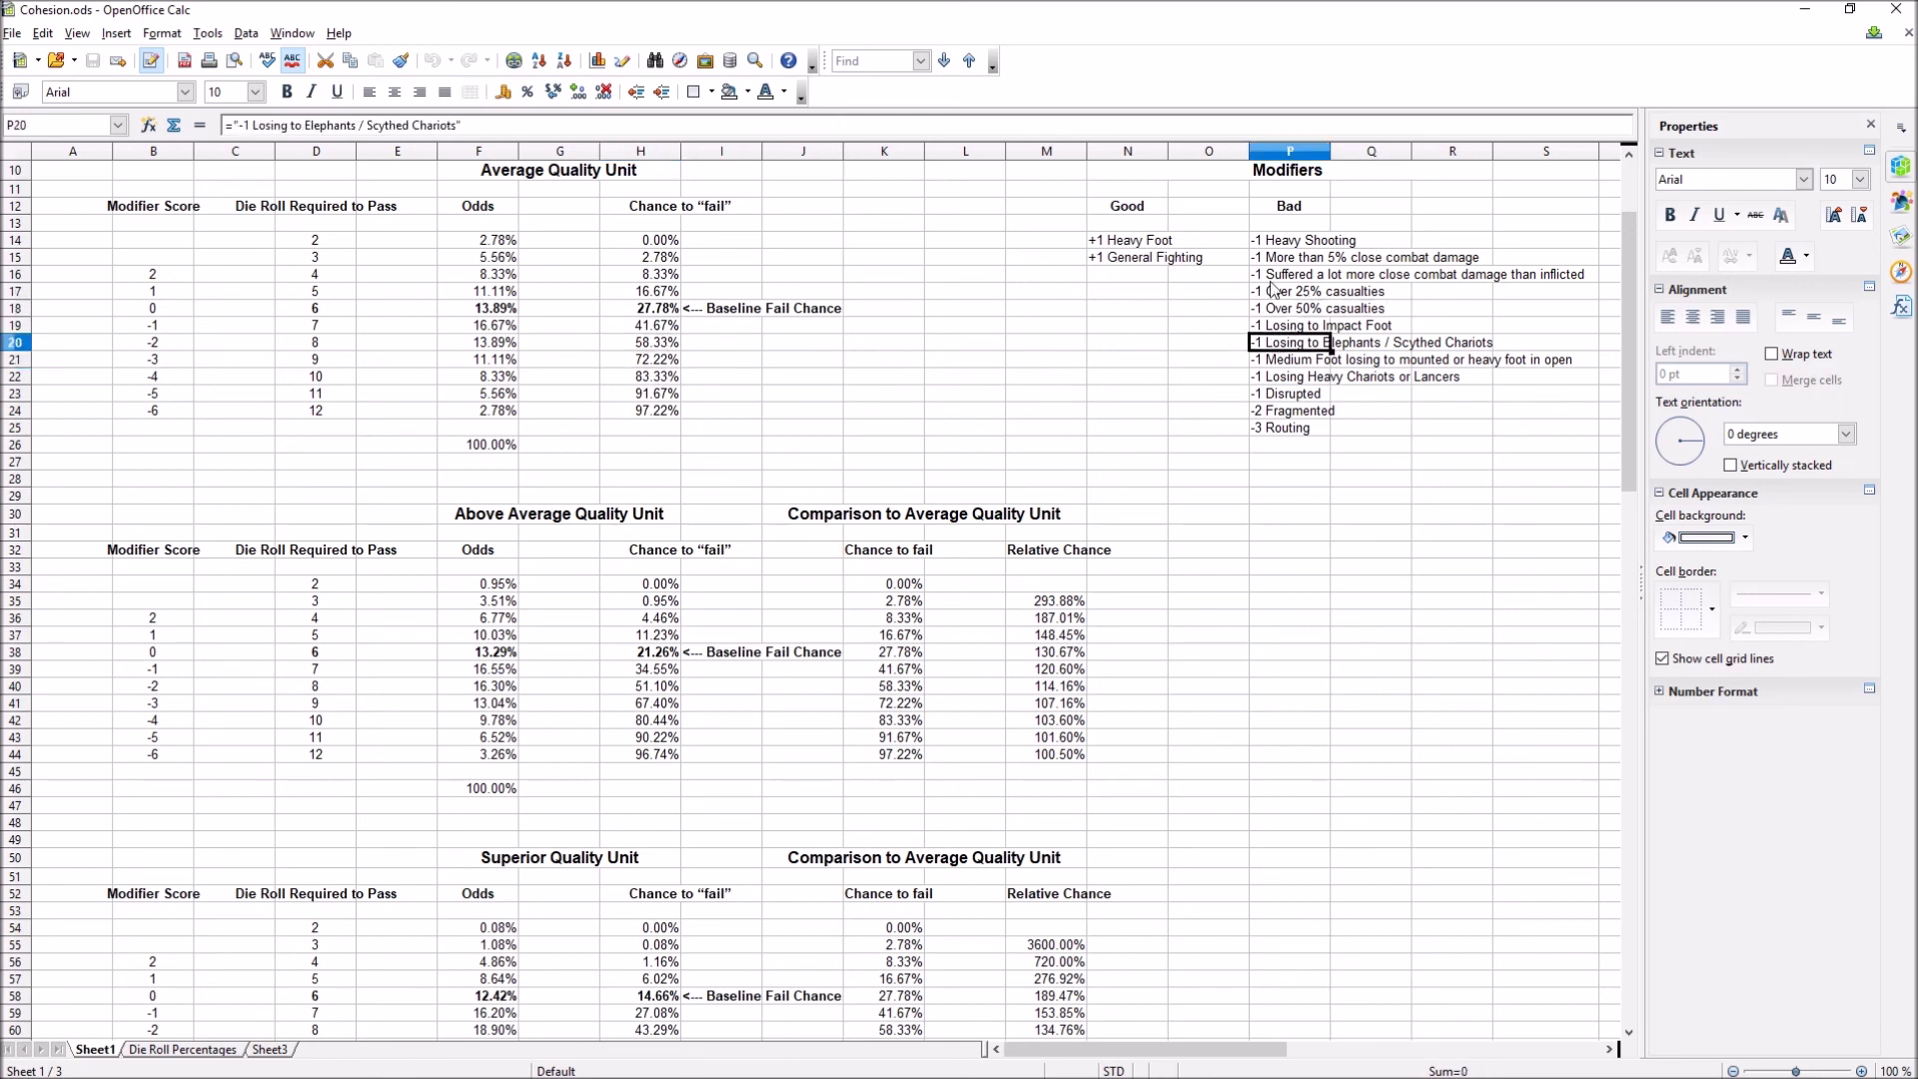
click(645, 362)
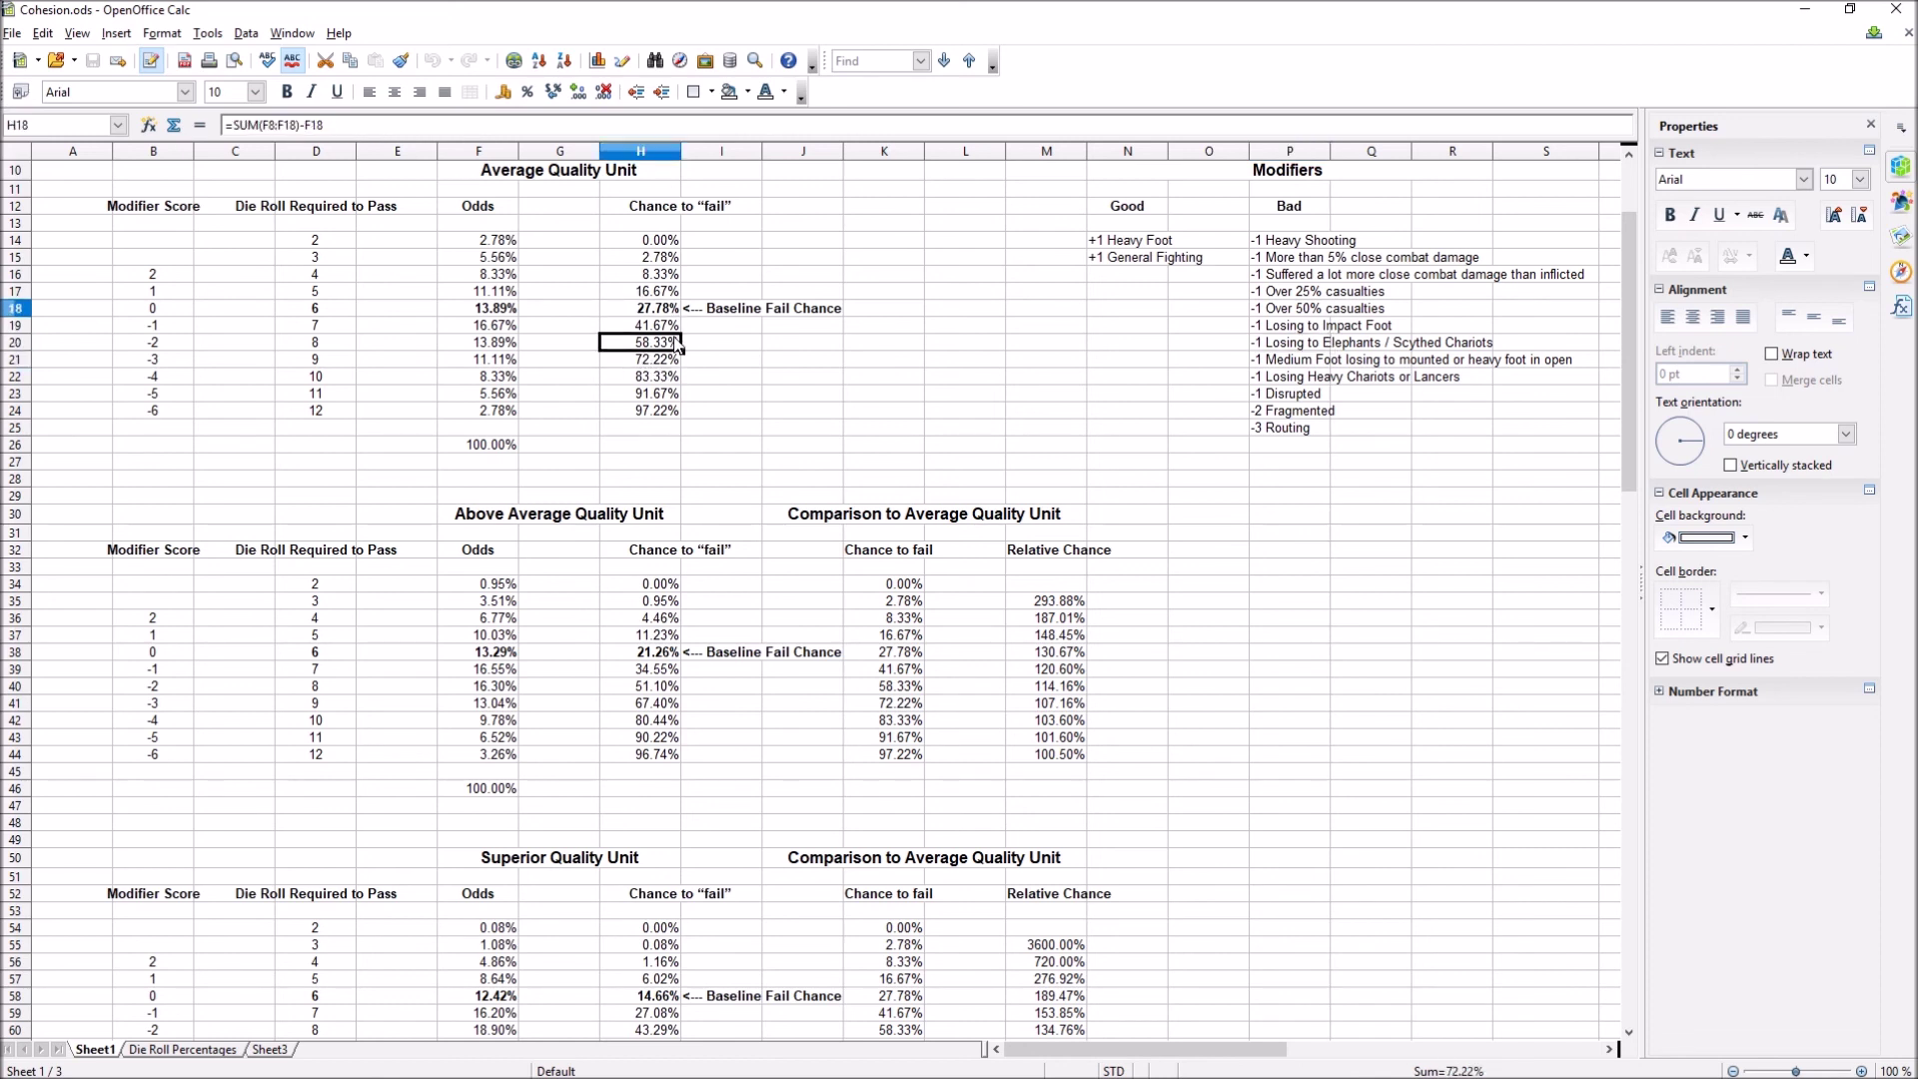
click(667, 378)
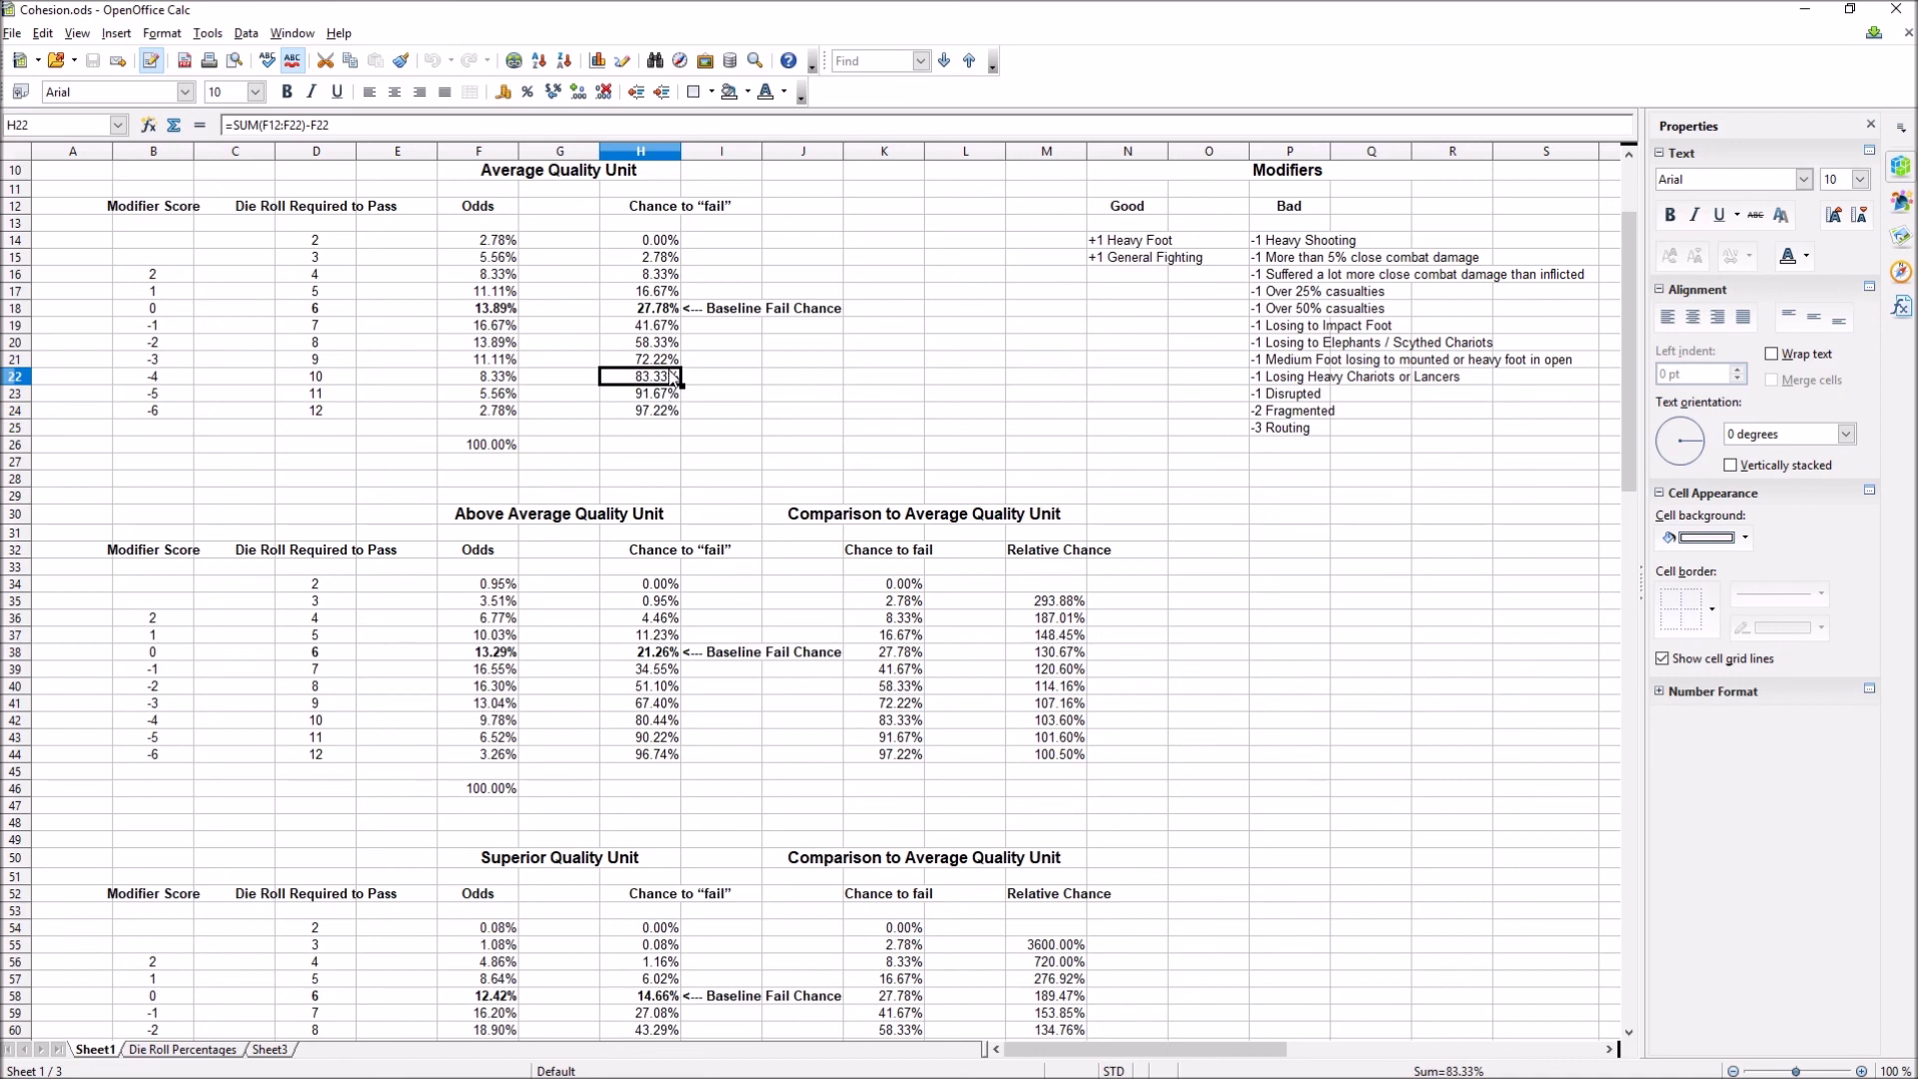
click(754, 385)
click(749, 360)
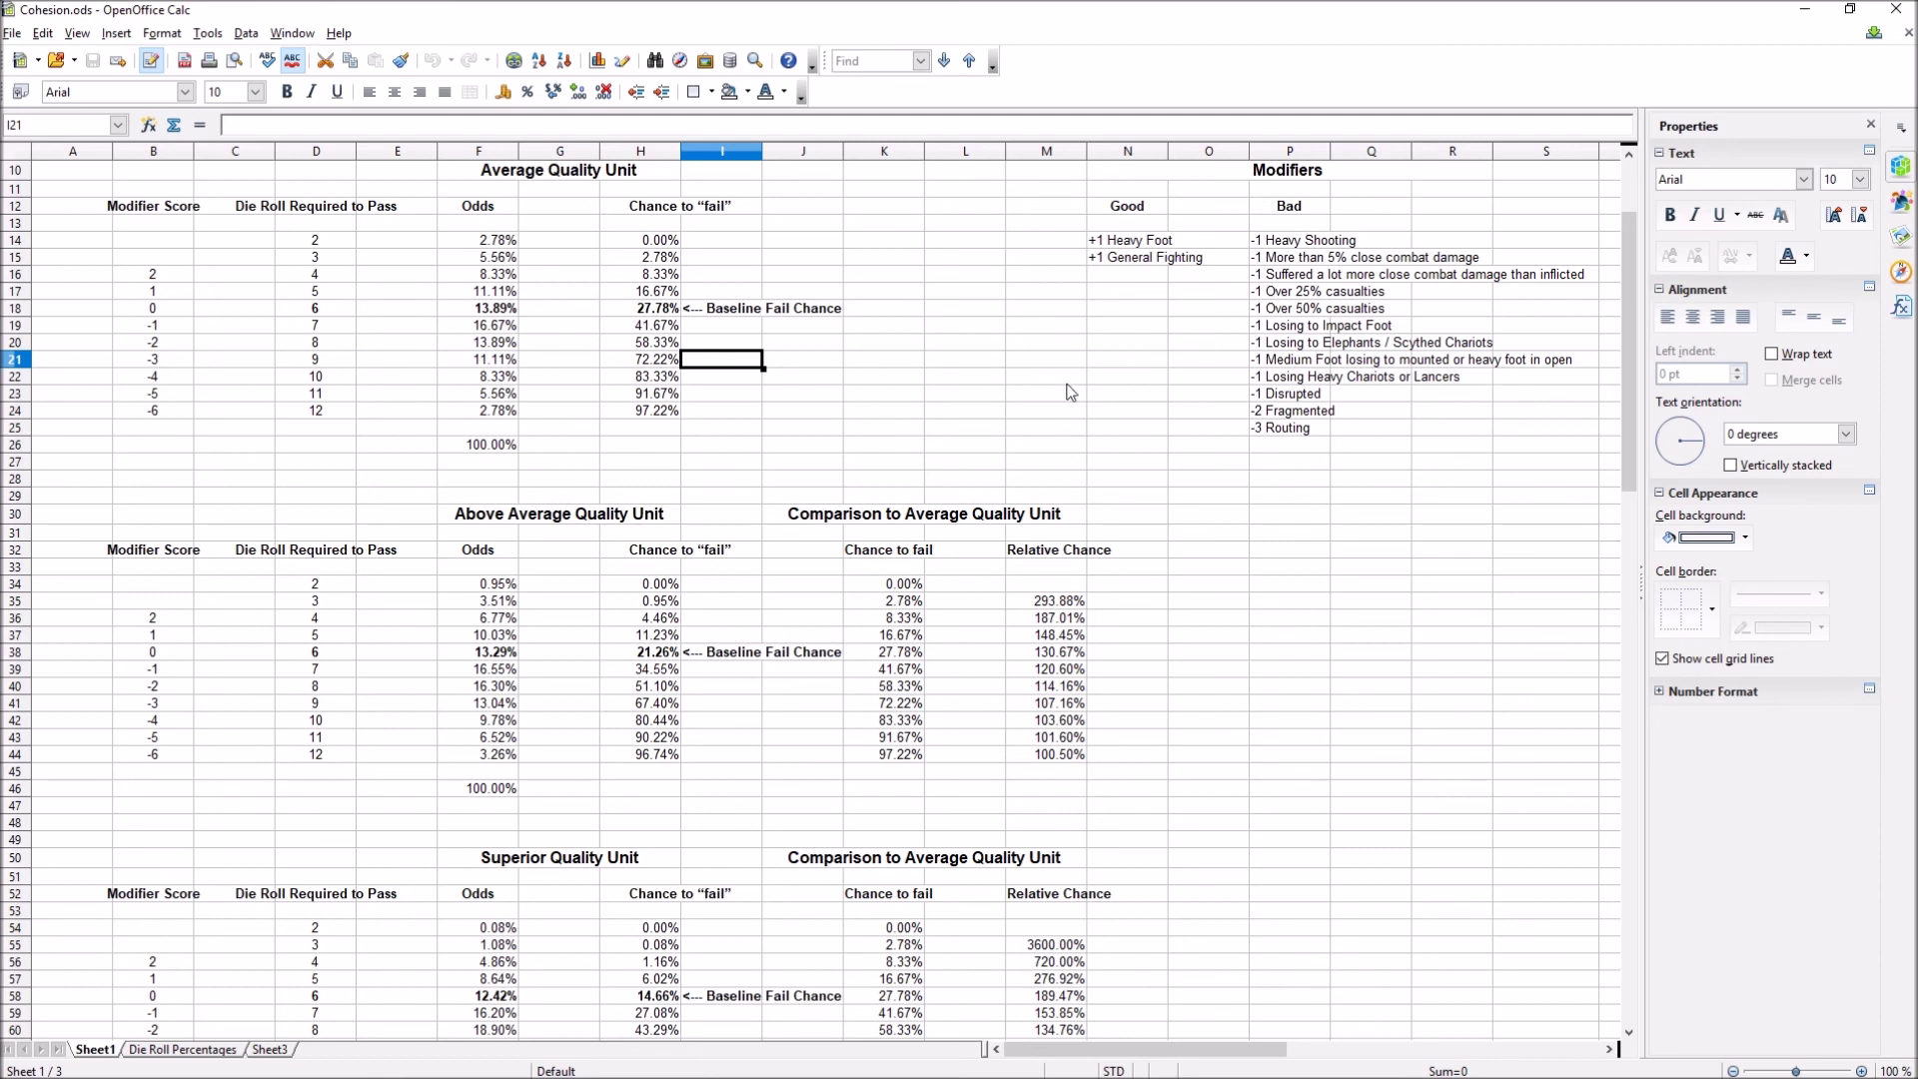
Relate the Routing and Medium Foot losing modifiers to the Average Quality Unit's chance to fail at score -3
click(1289, 432)
click(1291, 361)
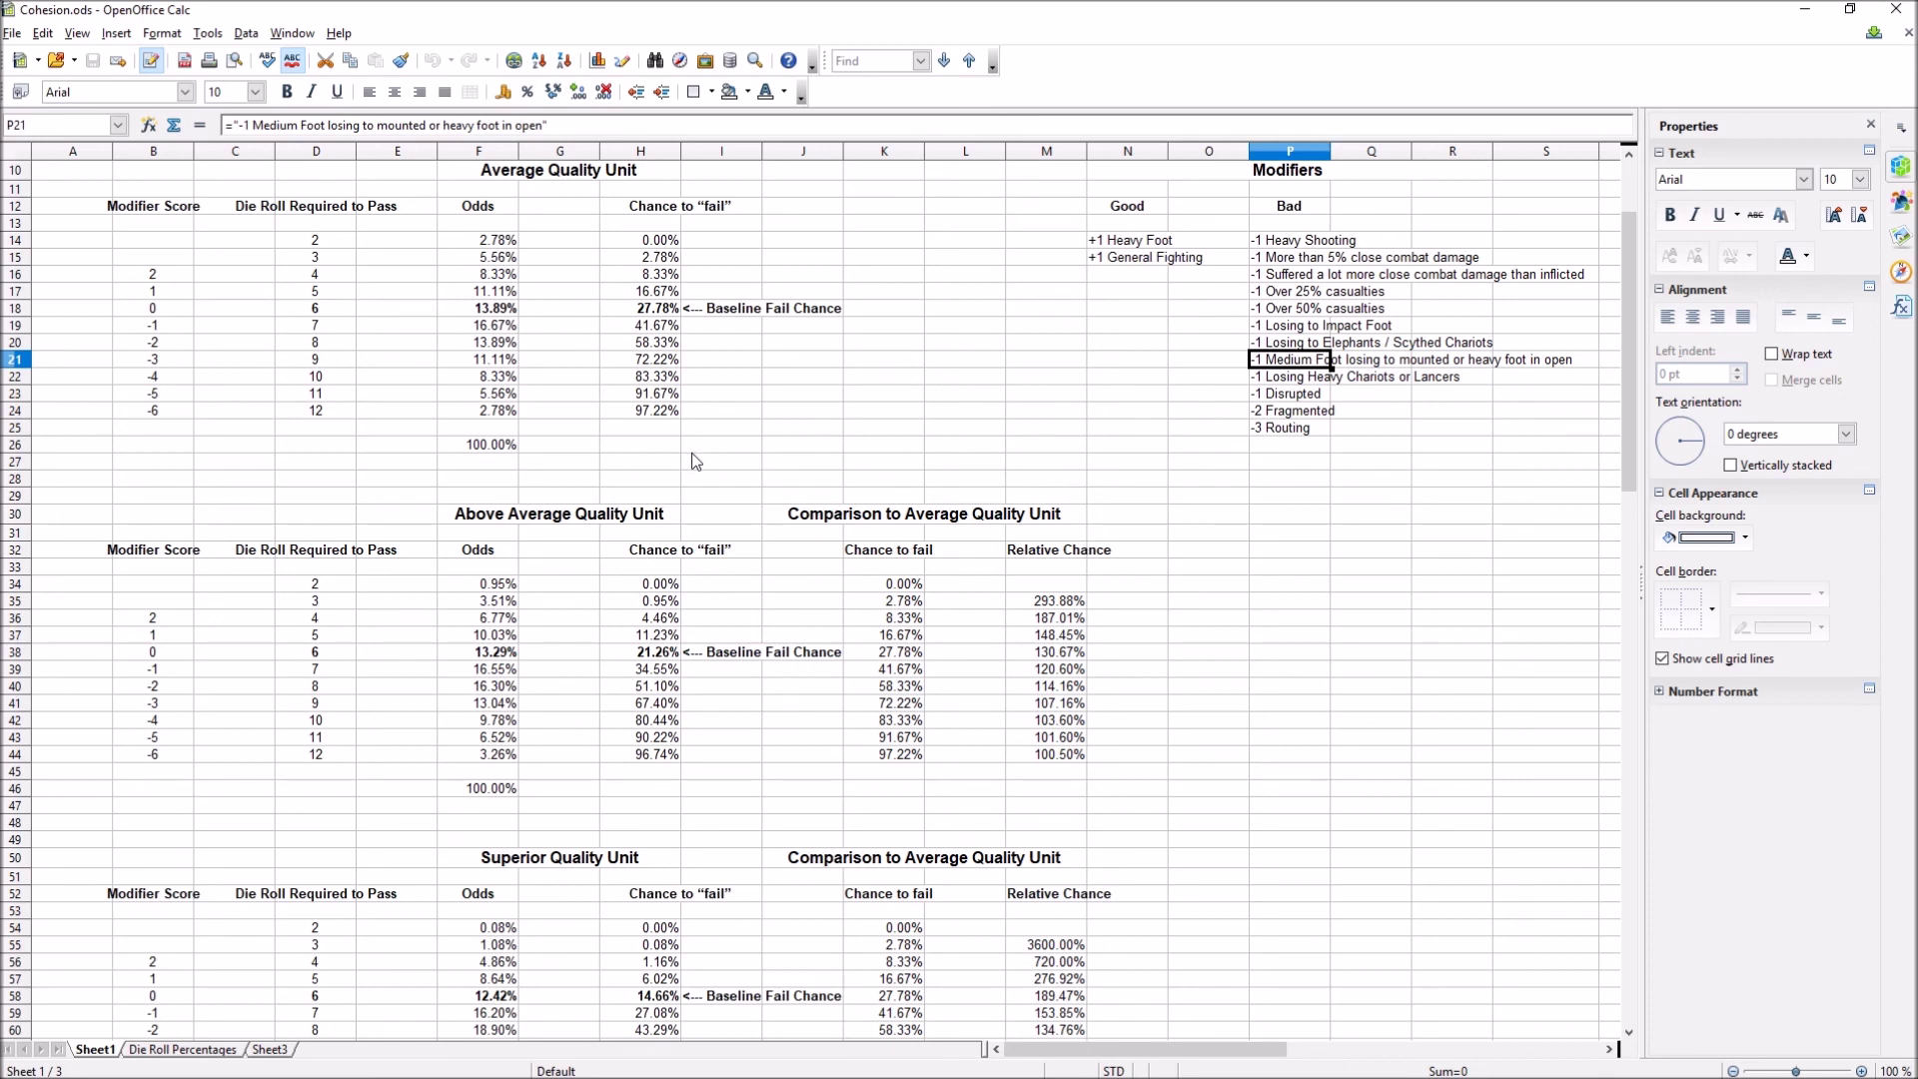
click(654, 363)
click(235, 359)
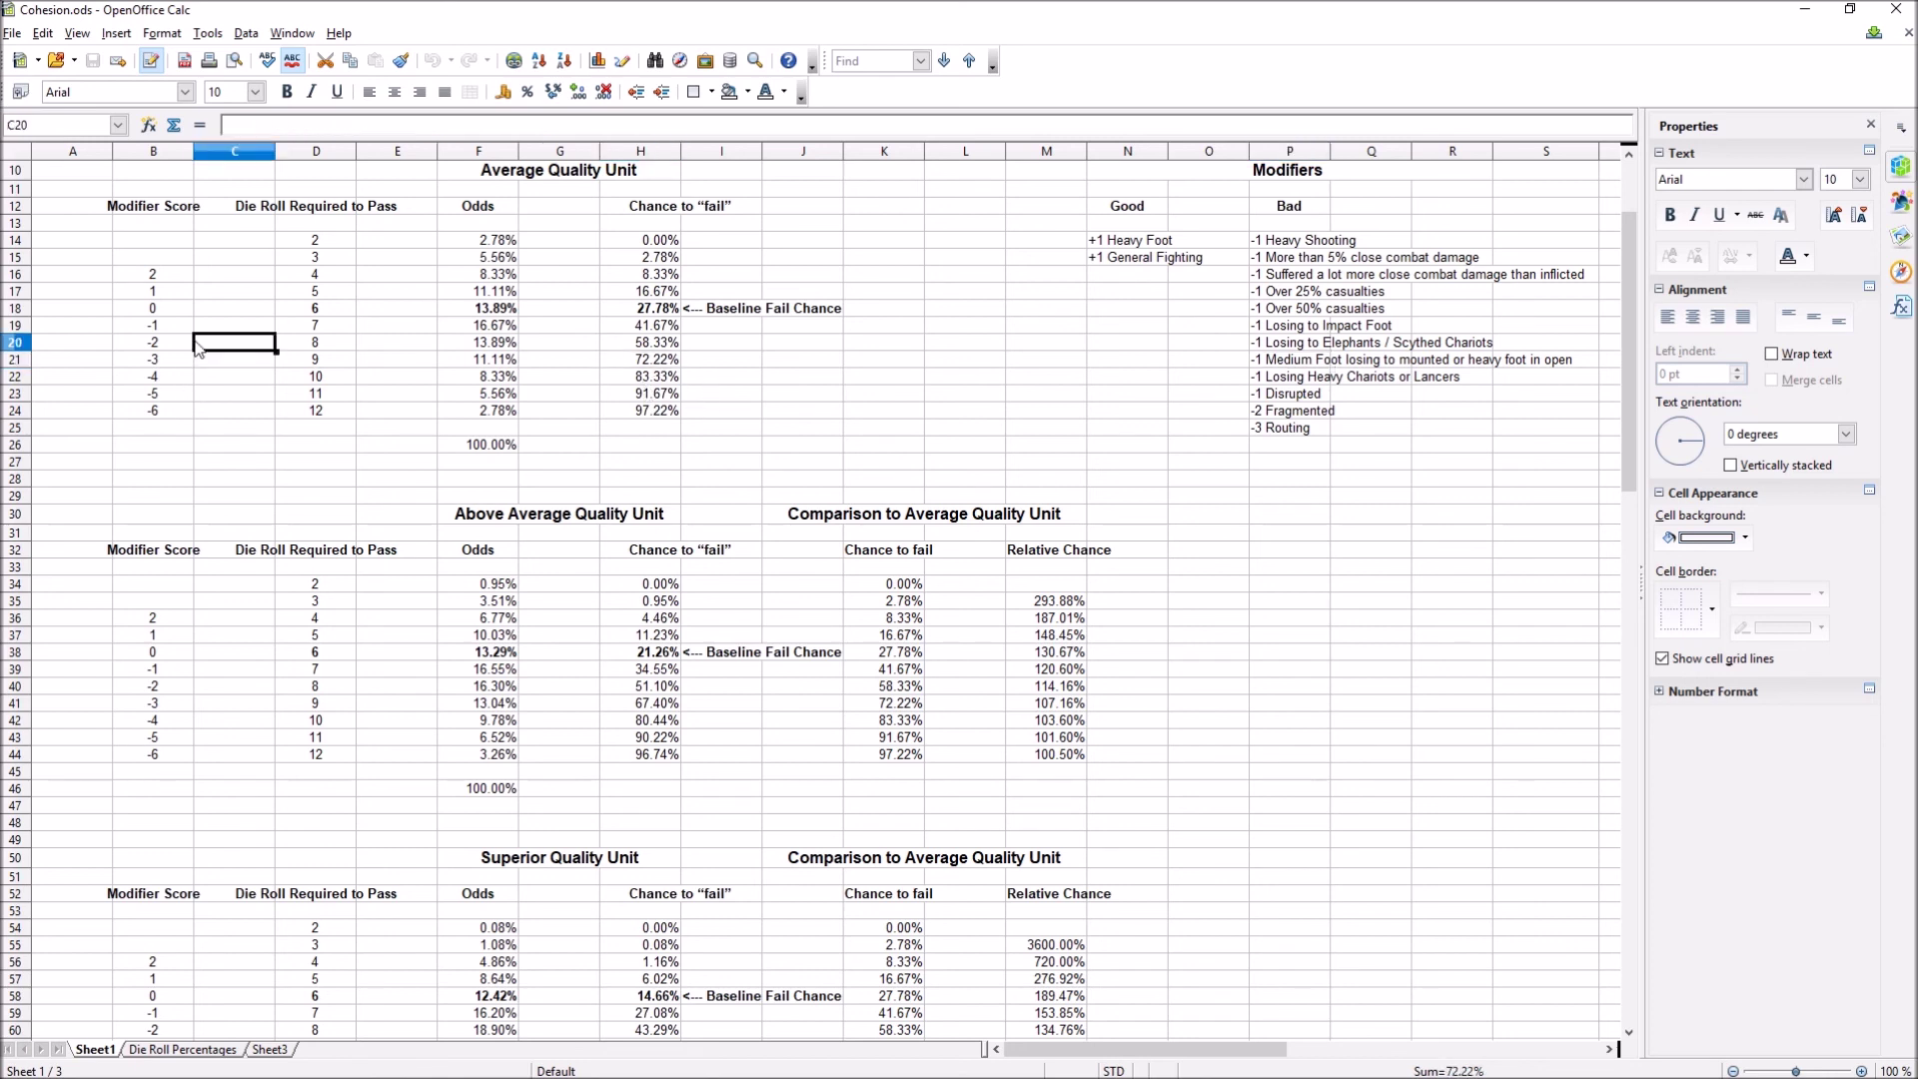
click(649, 362)
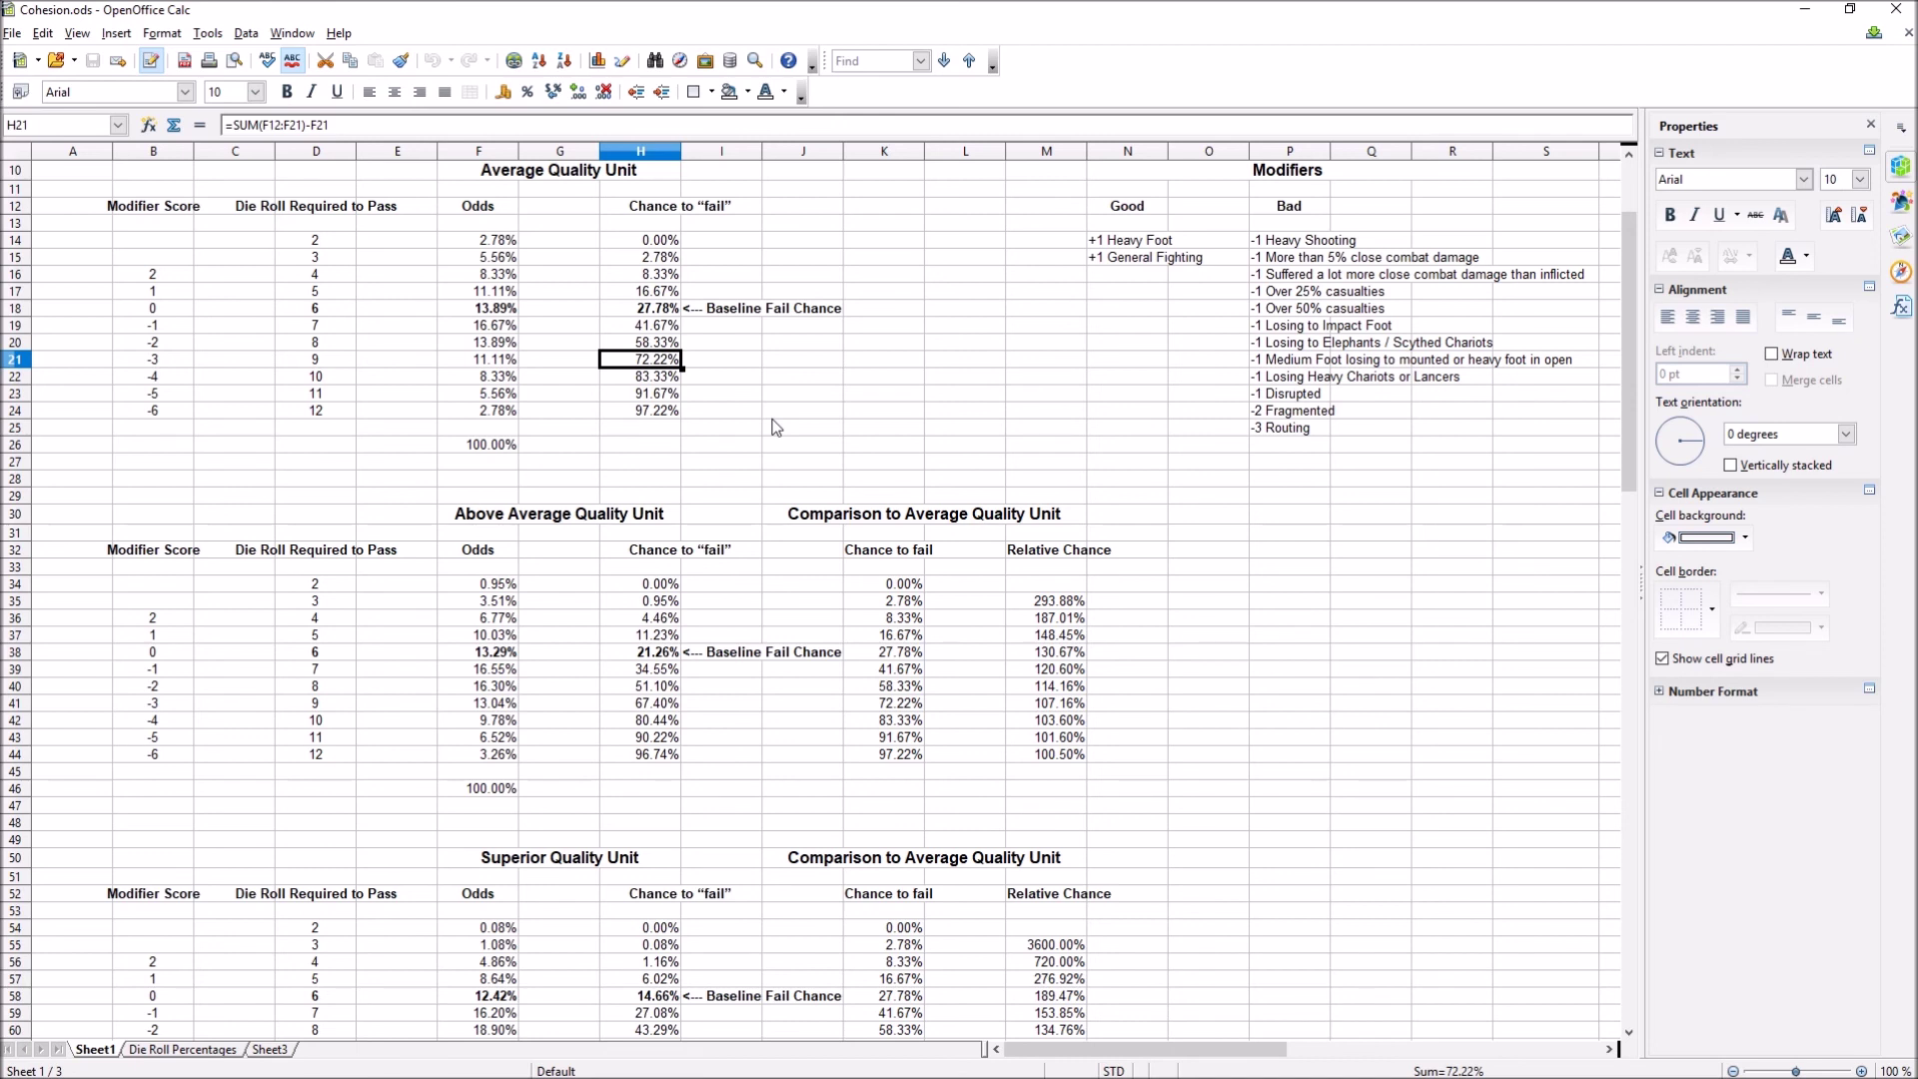
Compare the Average Quality Unit's chances to fail at scores -5, -6 and -3, taking the Routing modifier into account
click(646, 395)
click(657, 414)
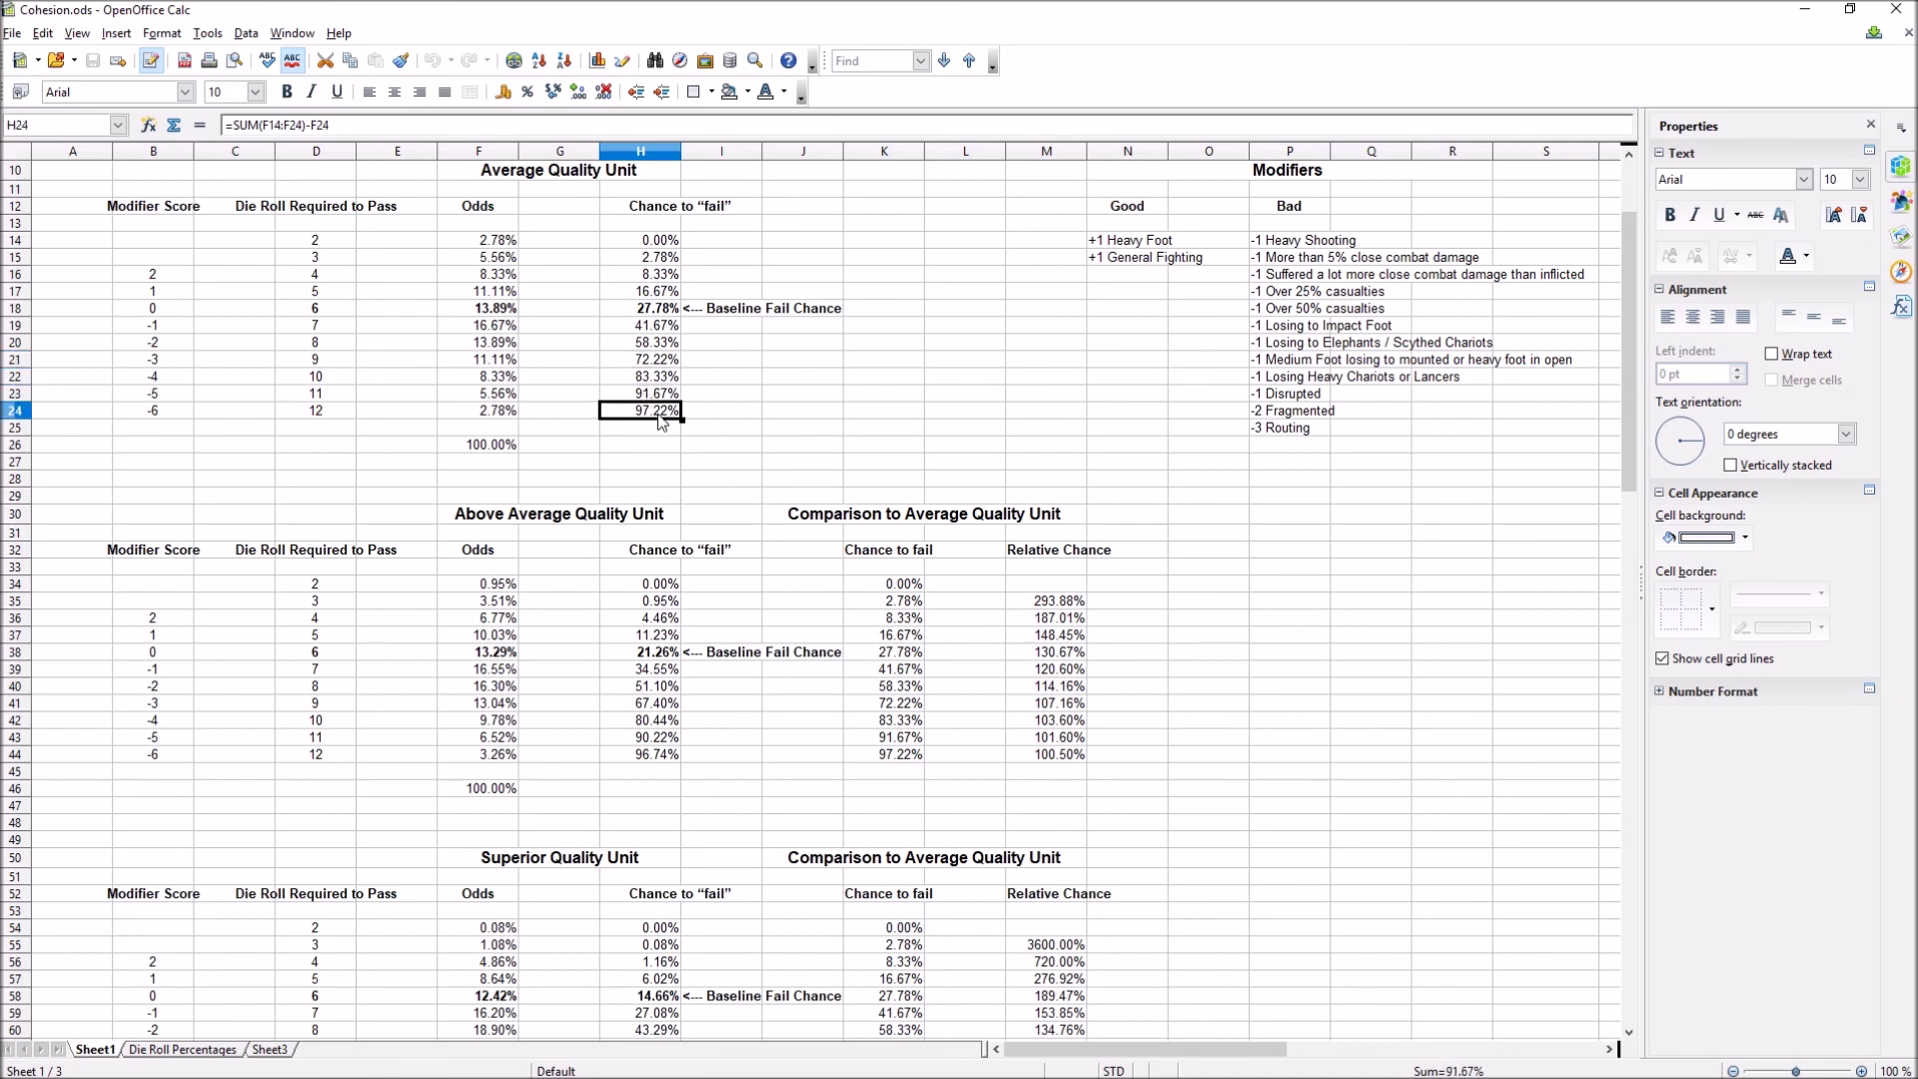
click(664, 360)
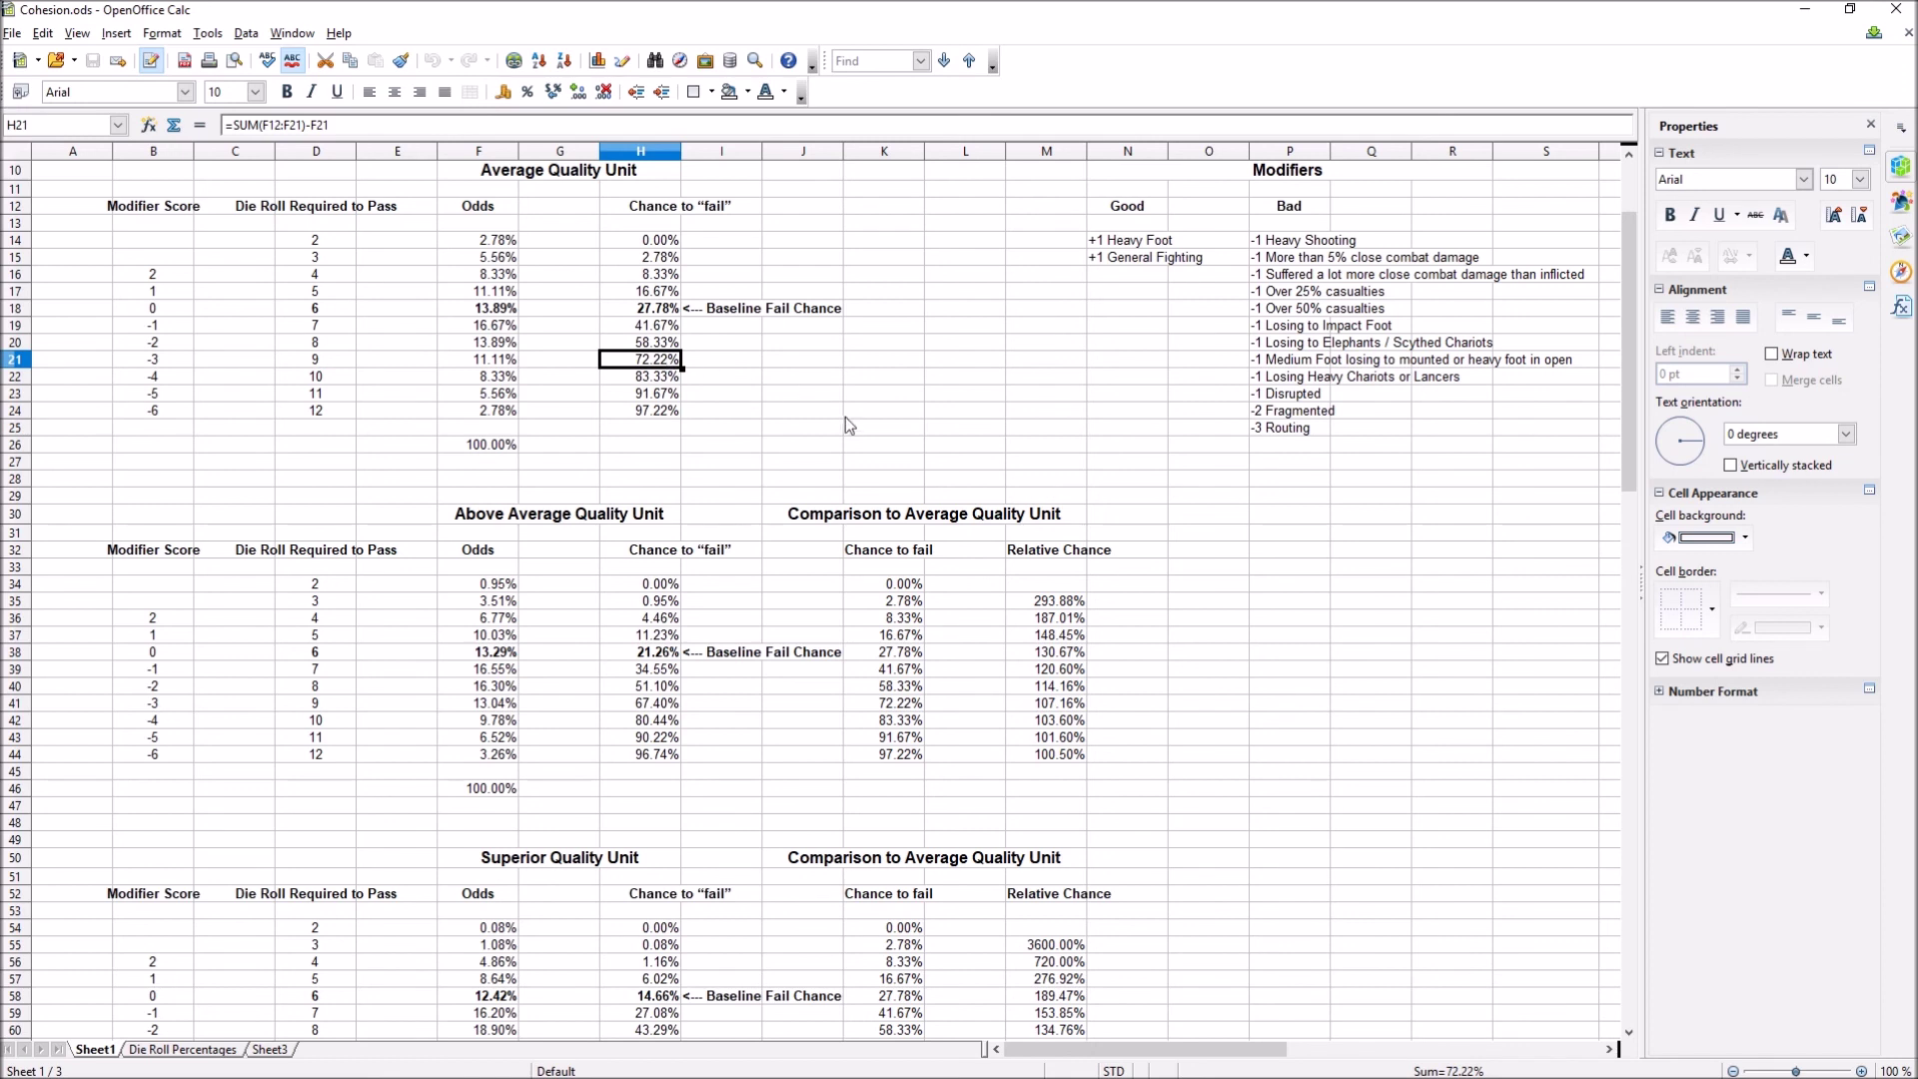
scroll(849, 427, up, 1)
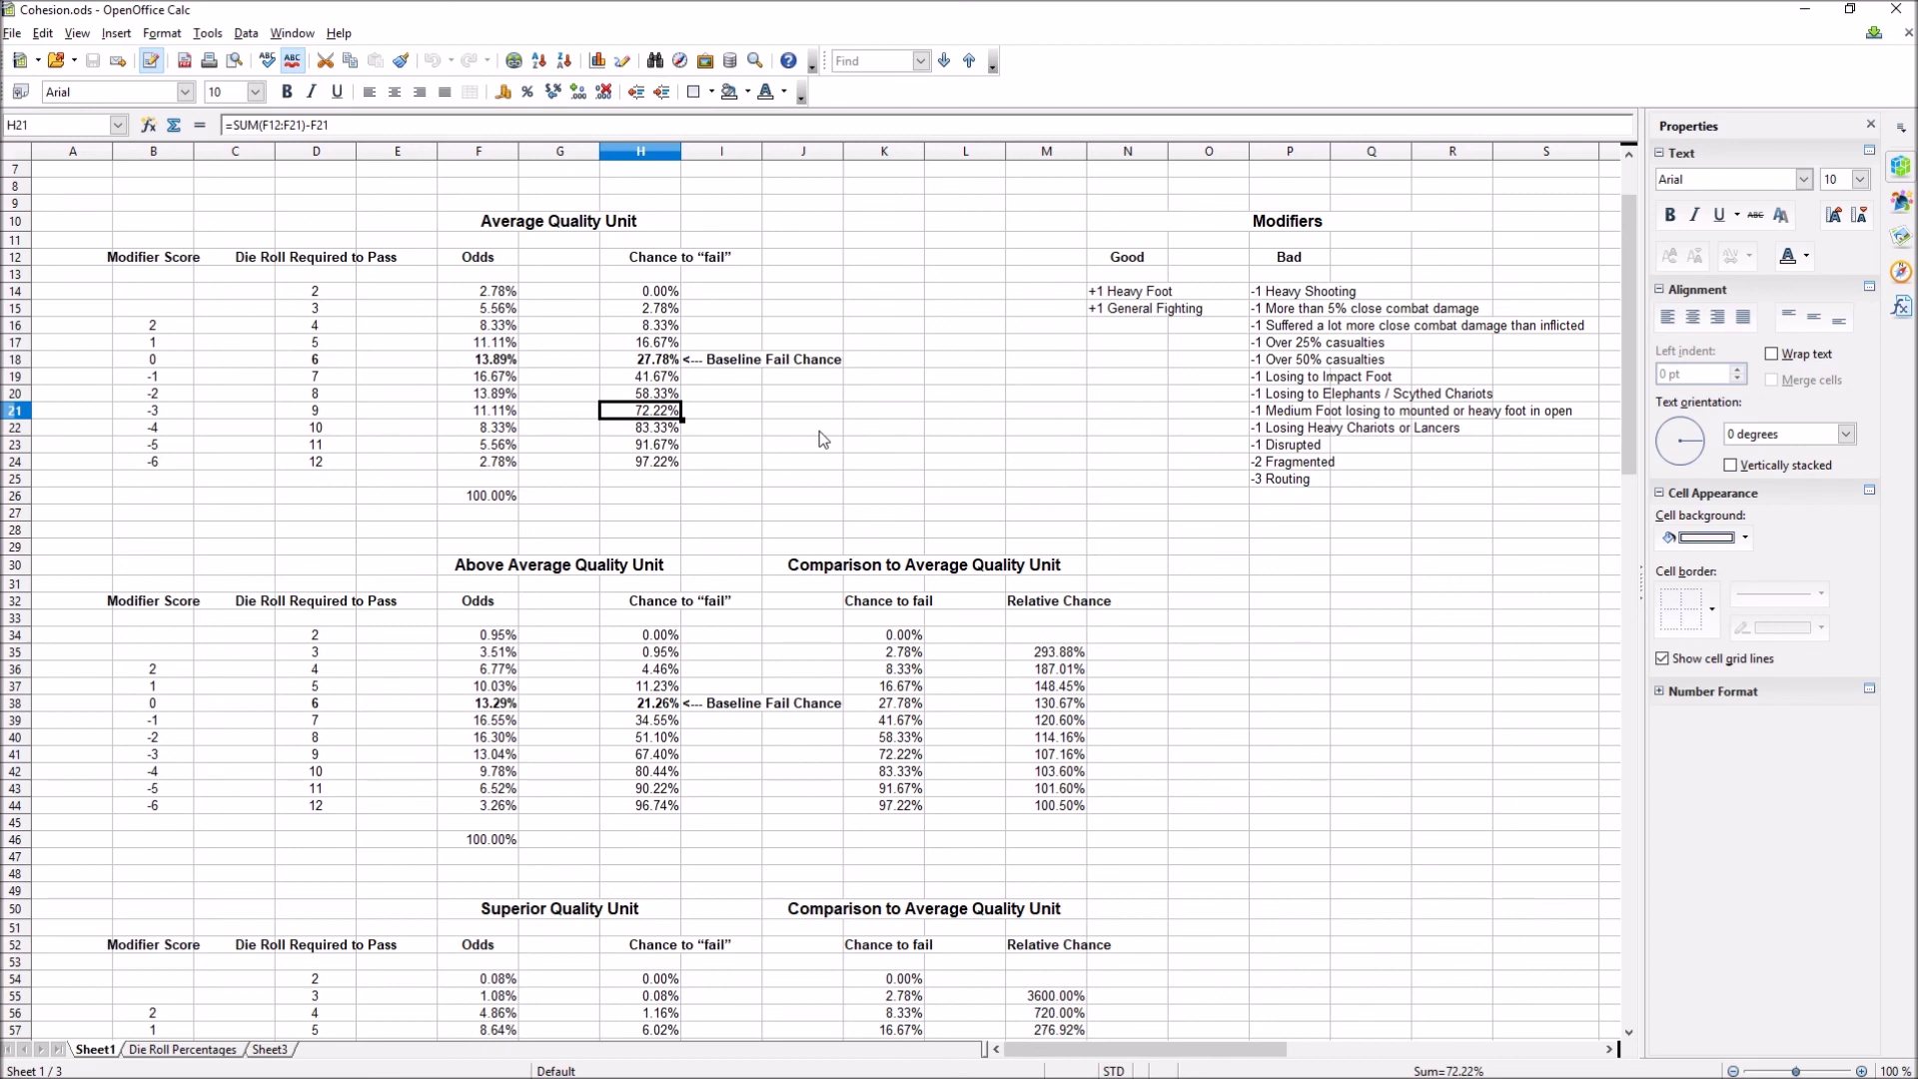
click(1272, 482)
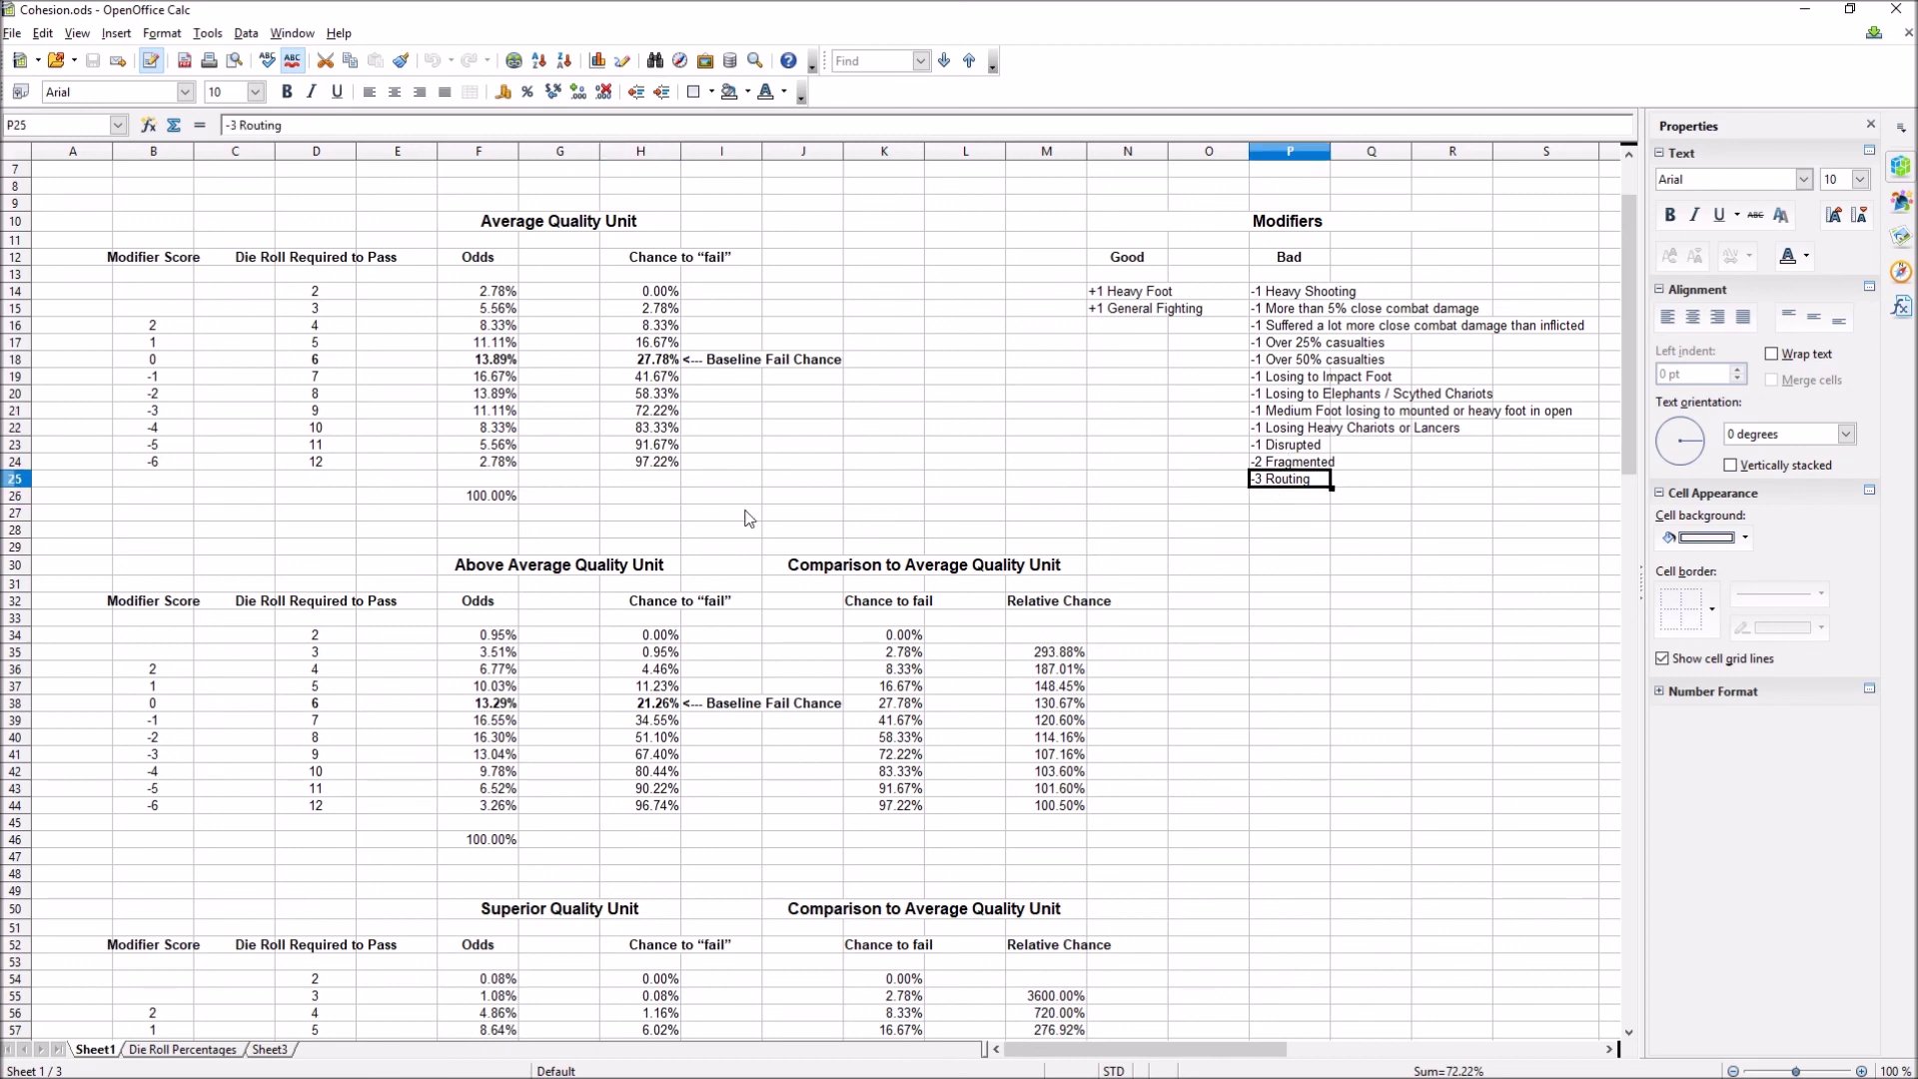
click(647, 412)
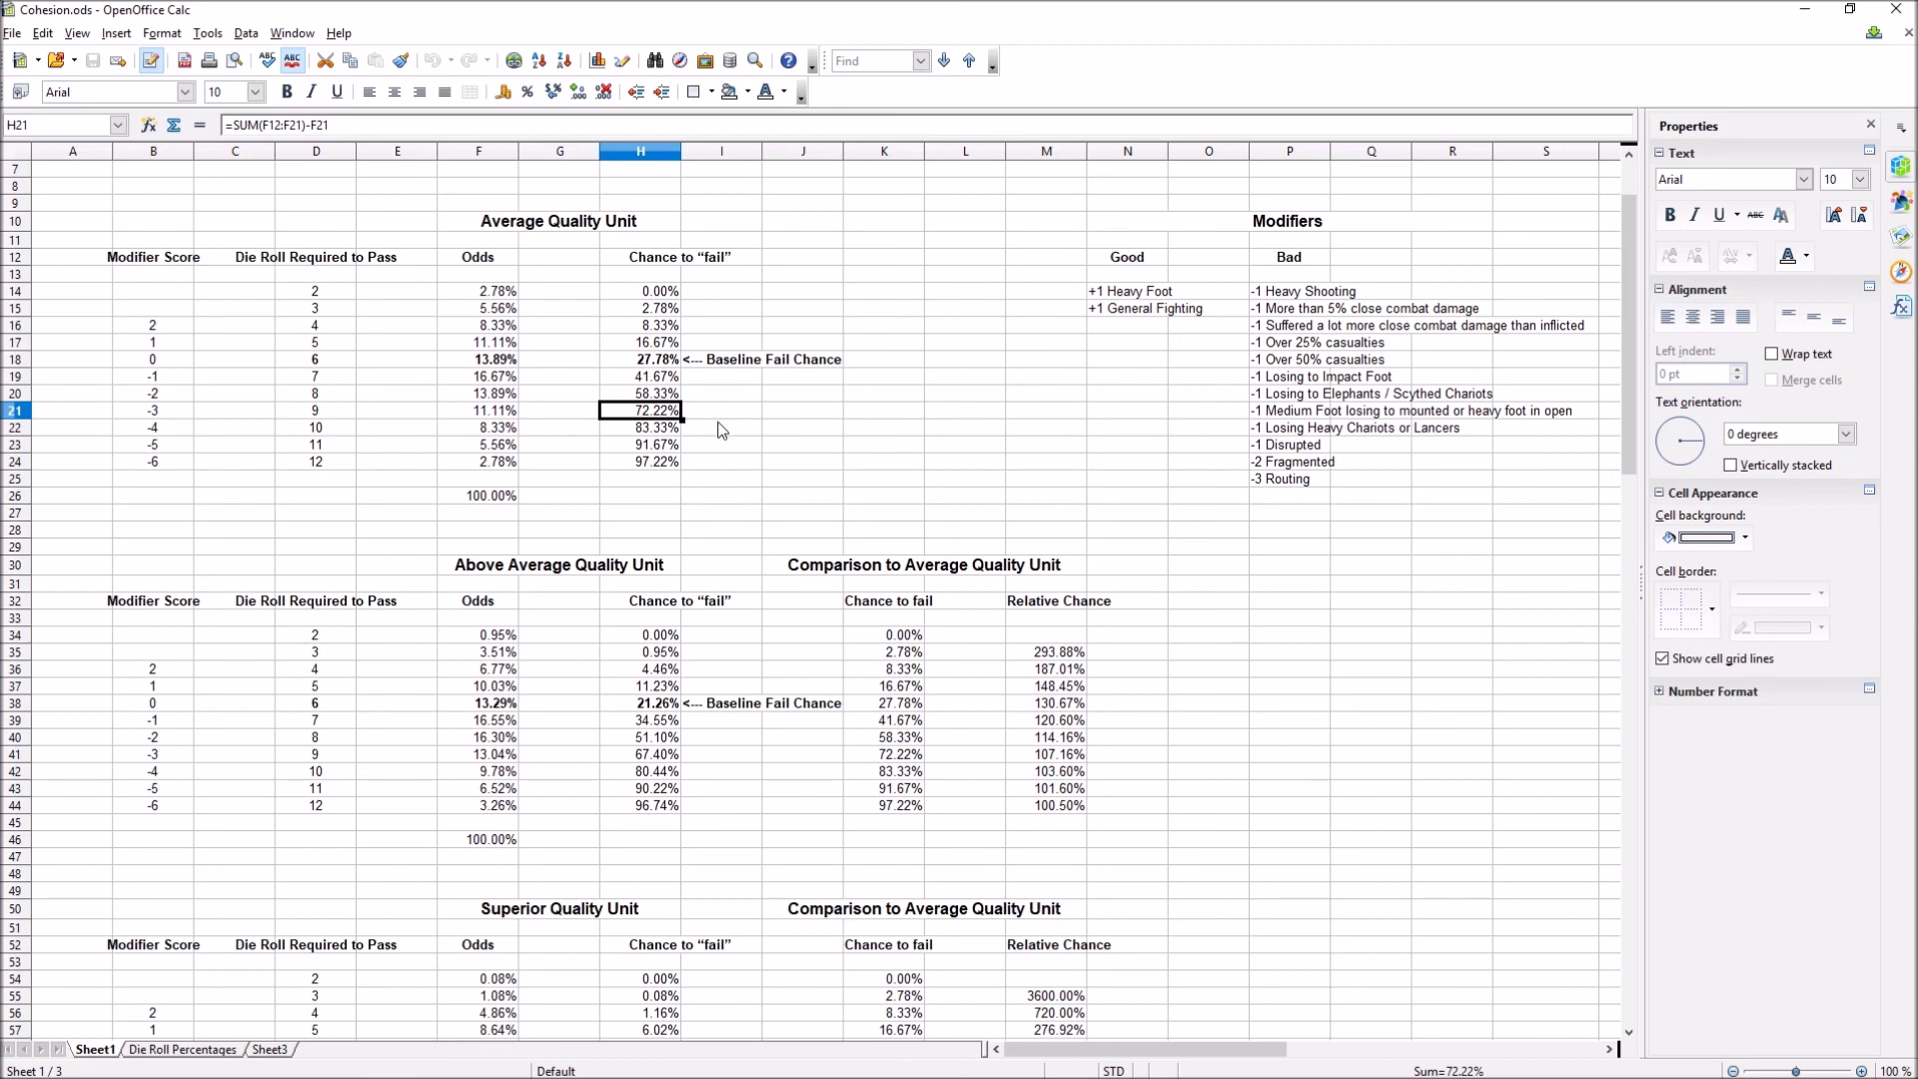
Compare the Superior Quality Unit's chances to fail at scores -2 and -3 with those of the Average and Above Average units
scroll(771, 499, down, 7)
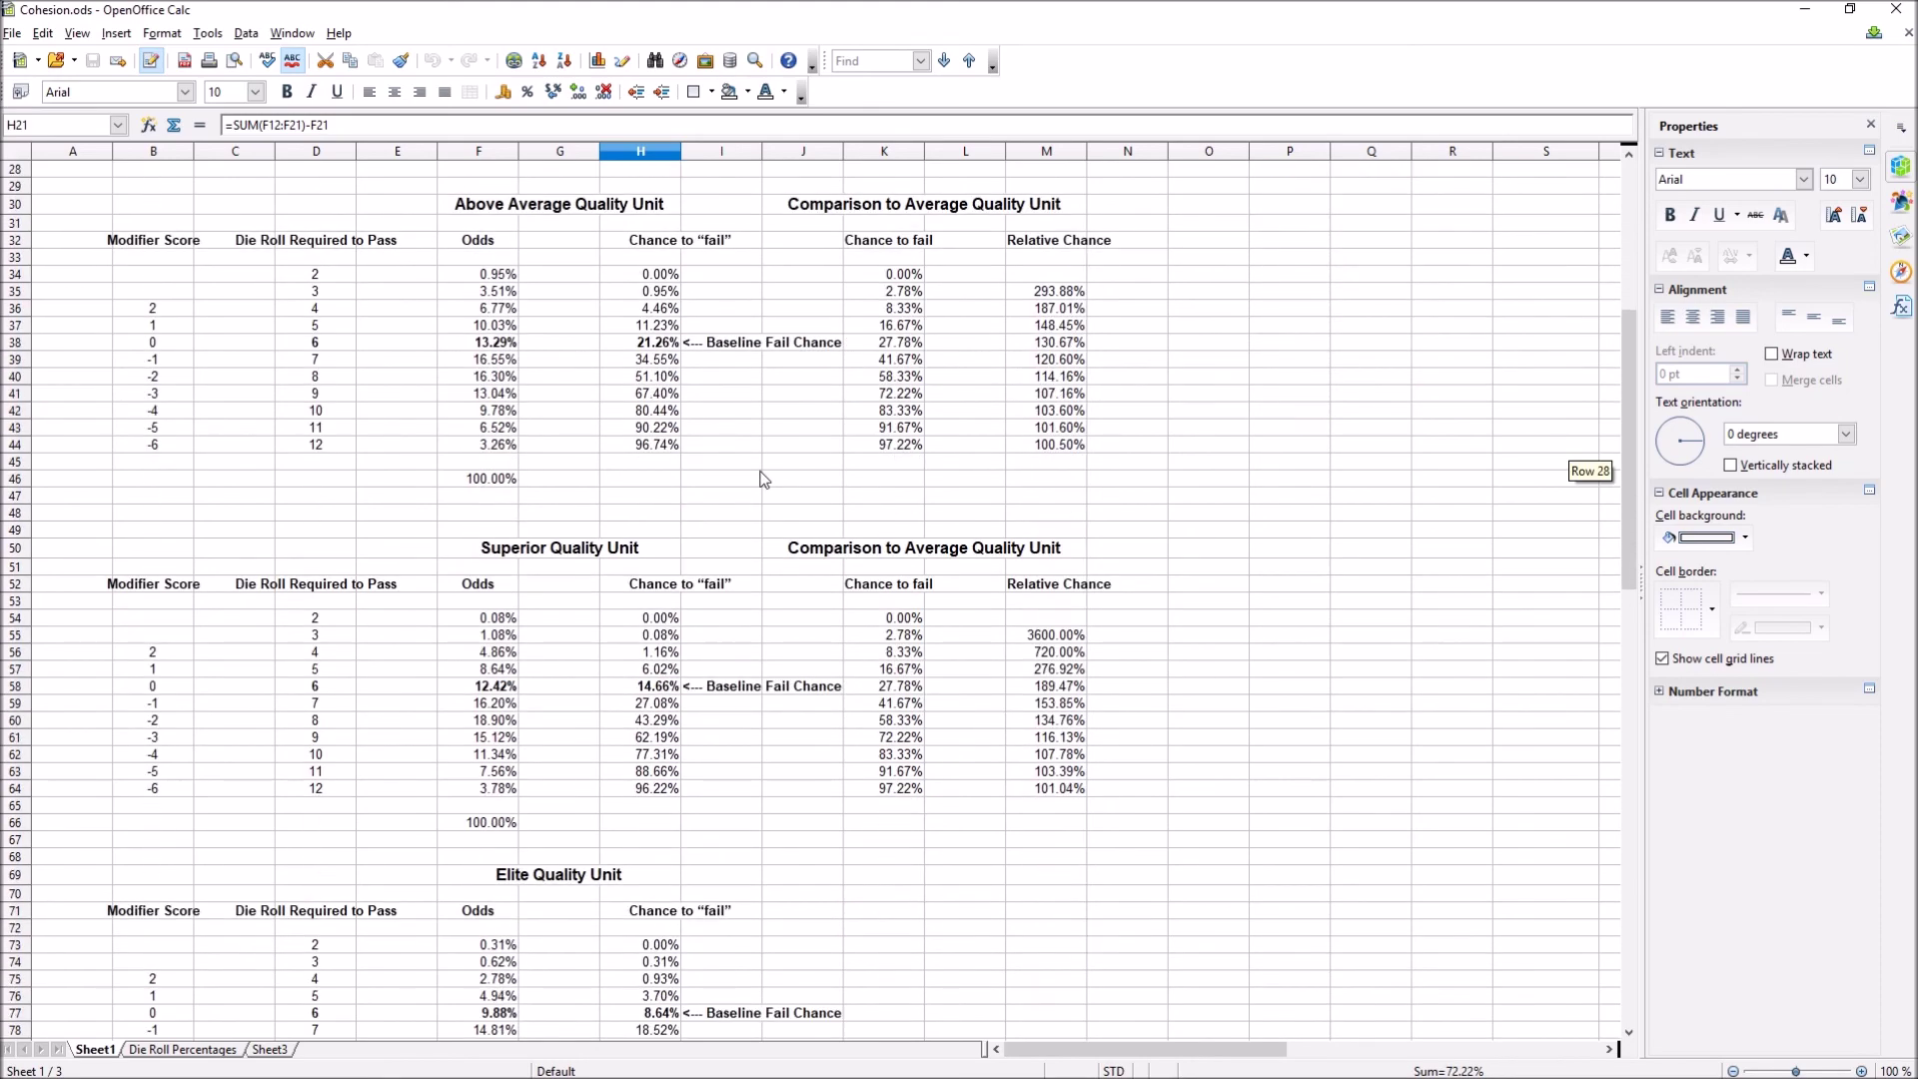
scroll(789, 494, up, 8)
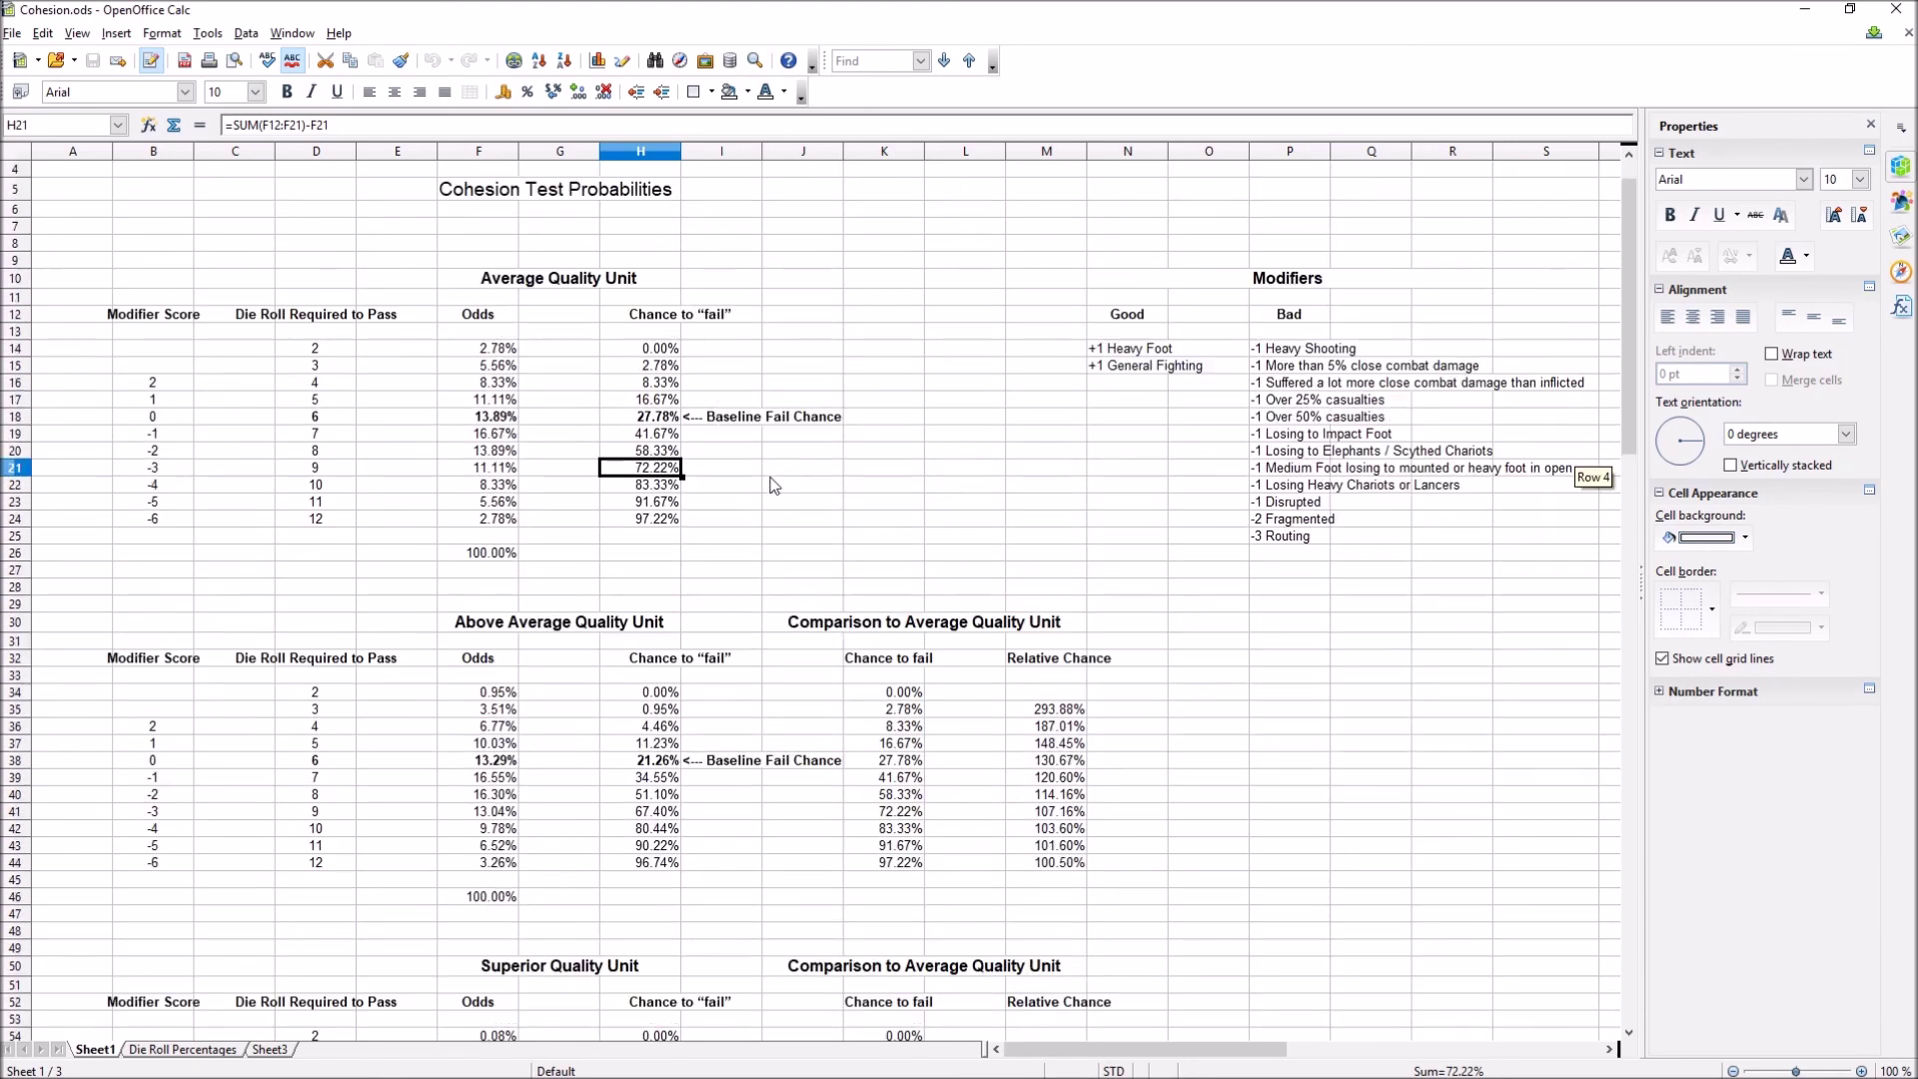
scroll(775, 487, down, 10)
click(671, 617)
click(672, 634)
scroll(757, 663, up, 6)
scroll(757, 664, down, 3)
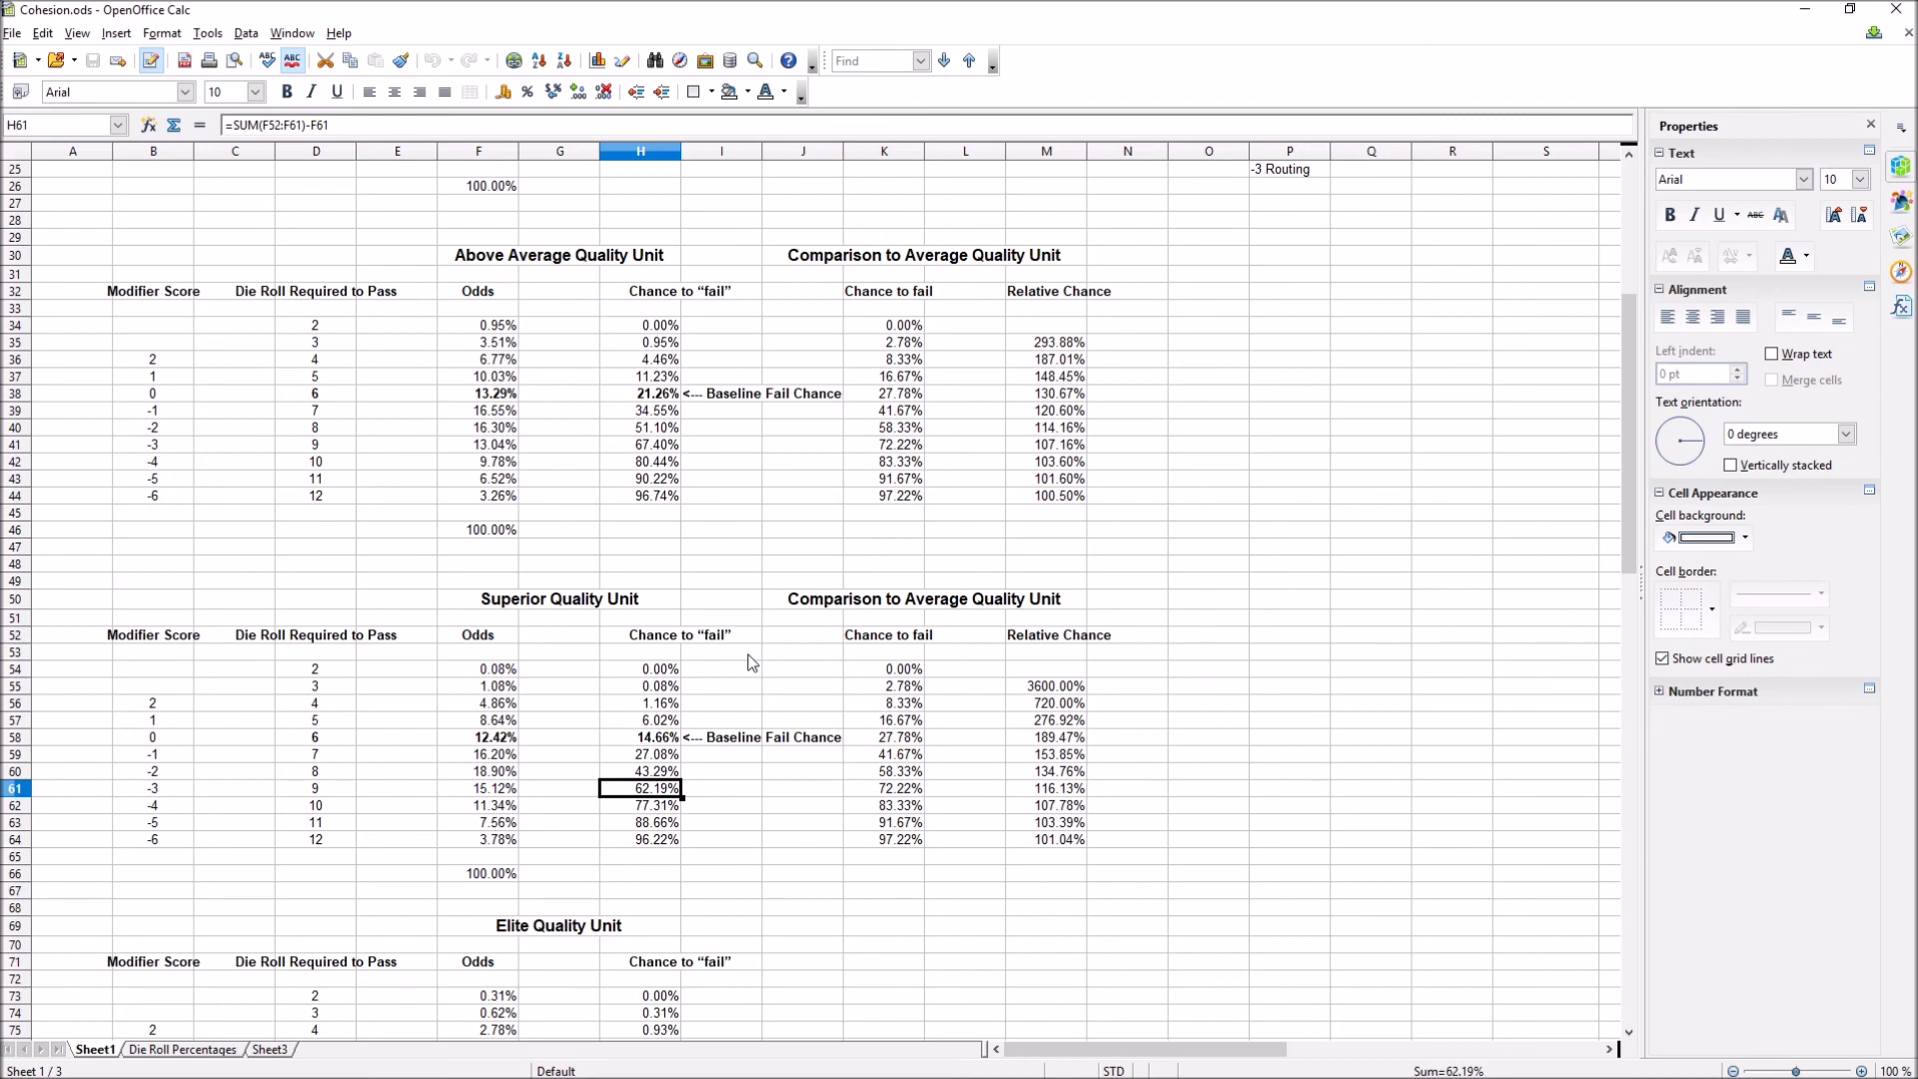
scroll(753, 663, up, 8)
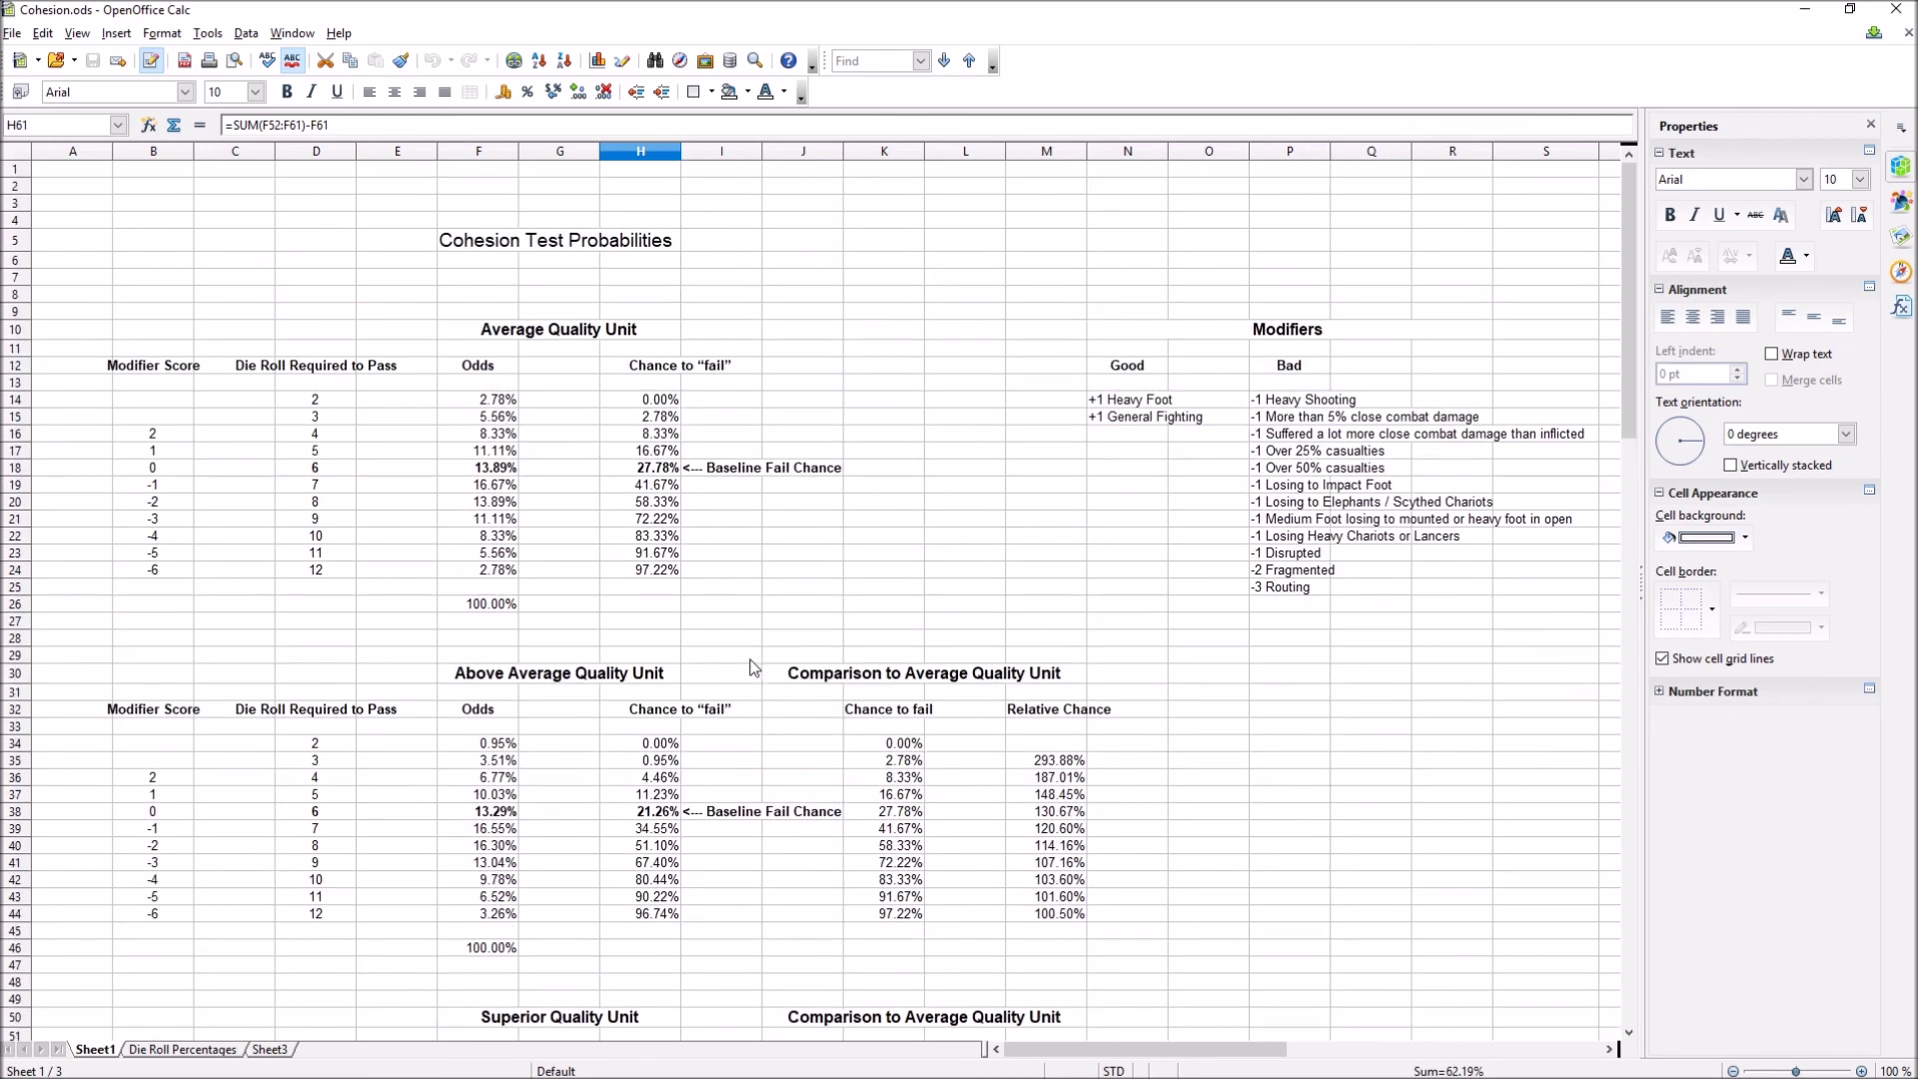
Relate the +1 Heavy Foot modifier to the Superior Quality Unit's chances to fail at scores -1 and -2
scroll(592, 574, down, 4)
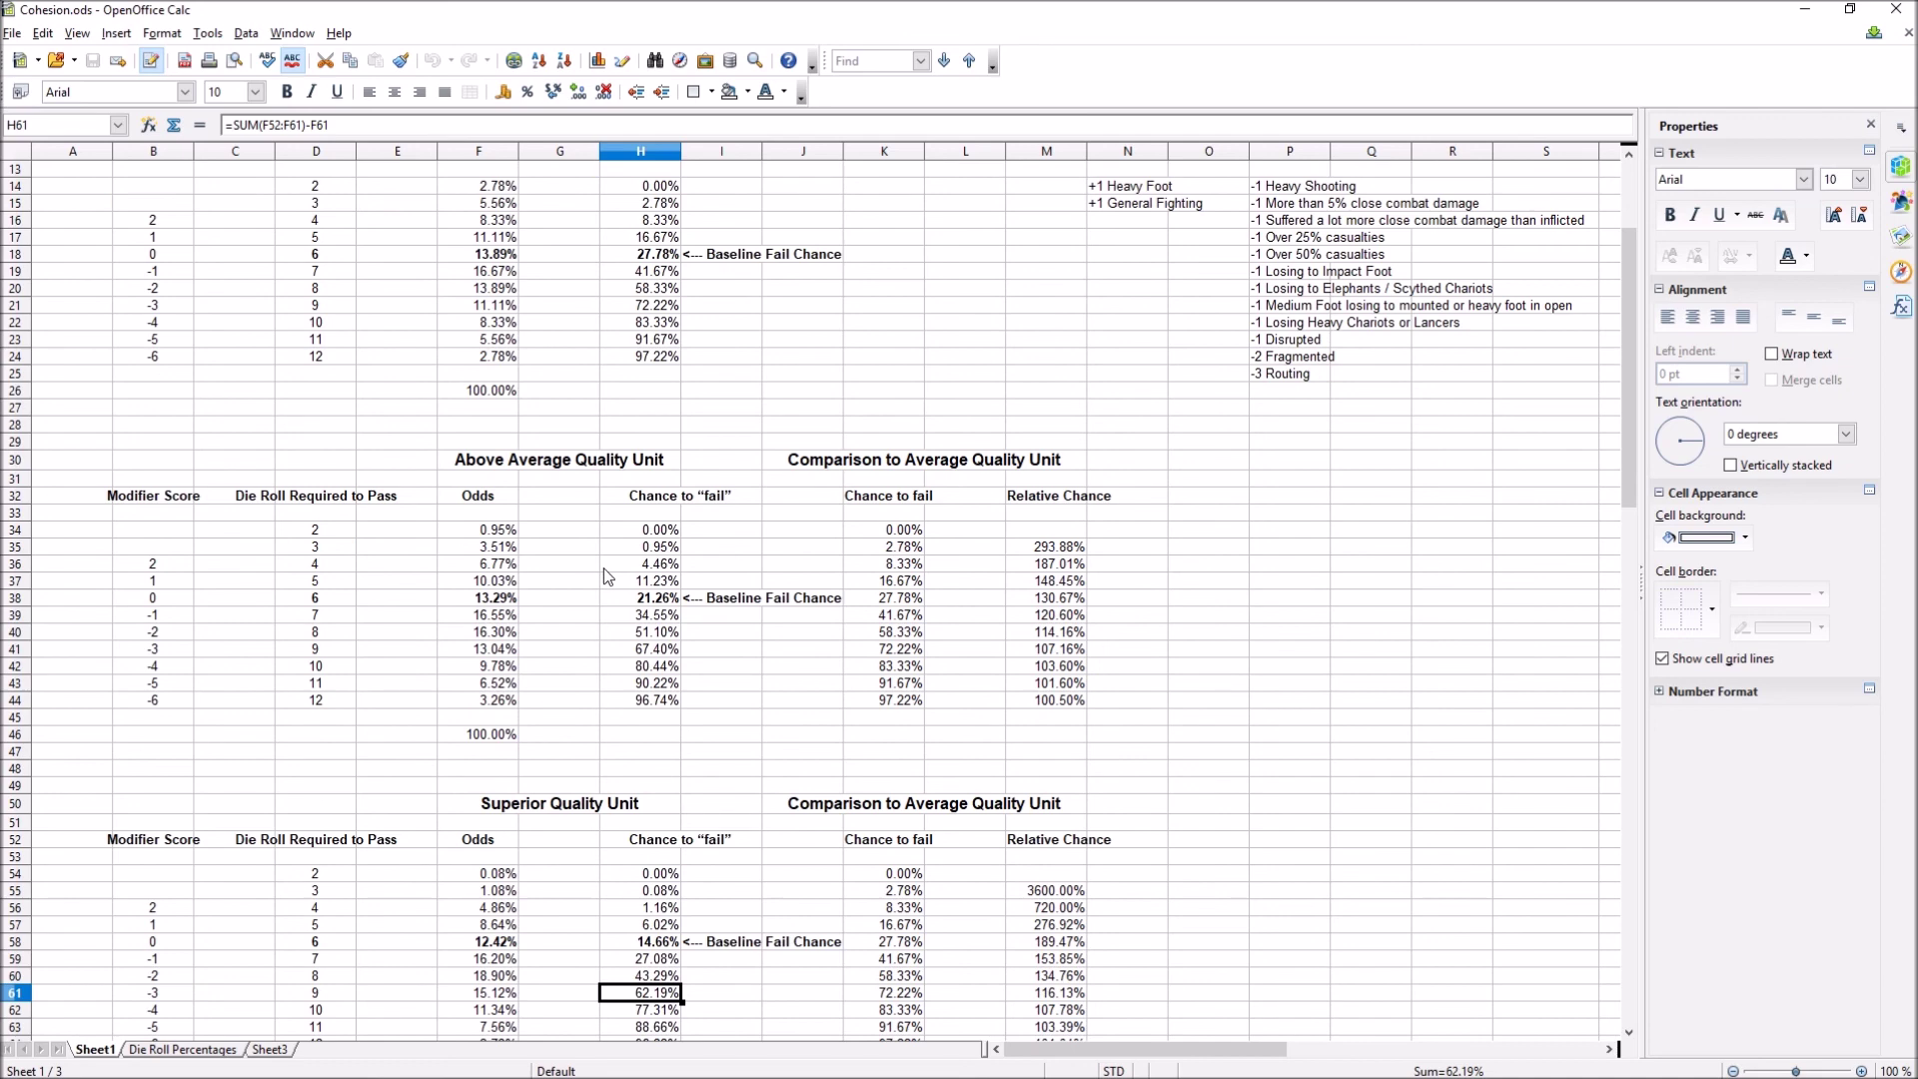
scroll(625, 583, up, 3)
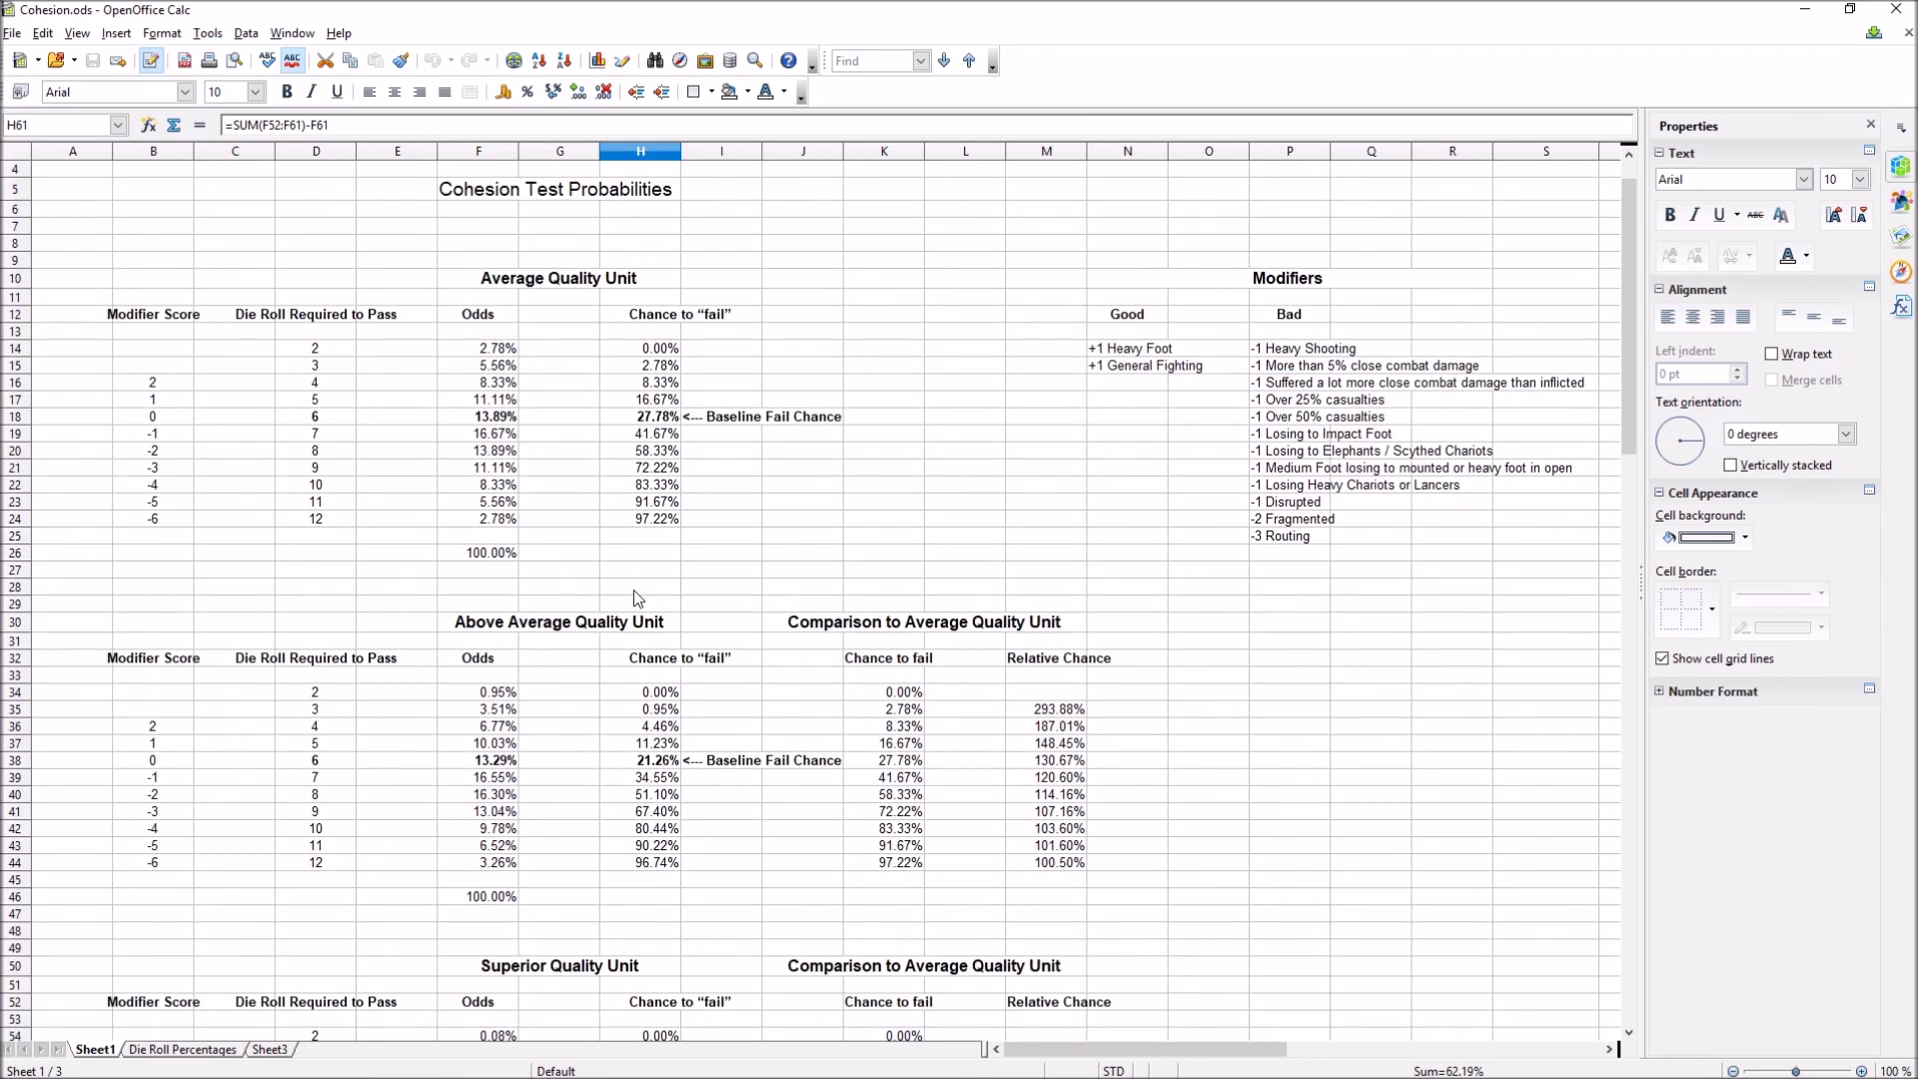
scroll(779, 544, down, 3)
scroll(1588, 540, up, 3)
click(1126, 348)
scroll(789, 595, down, 3)
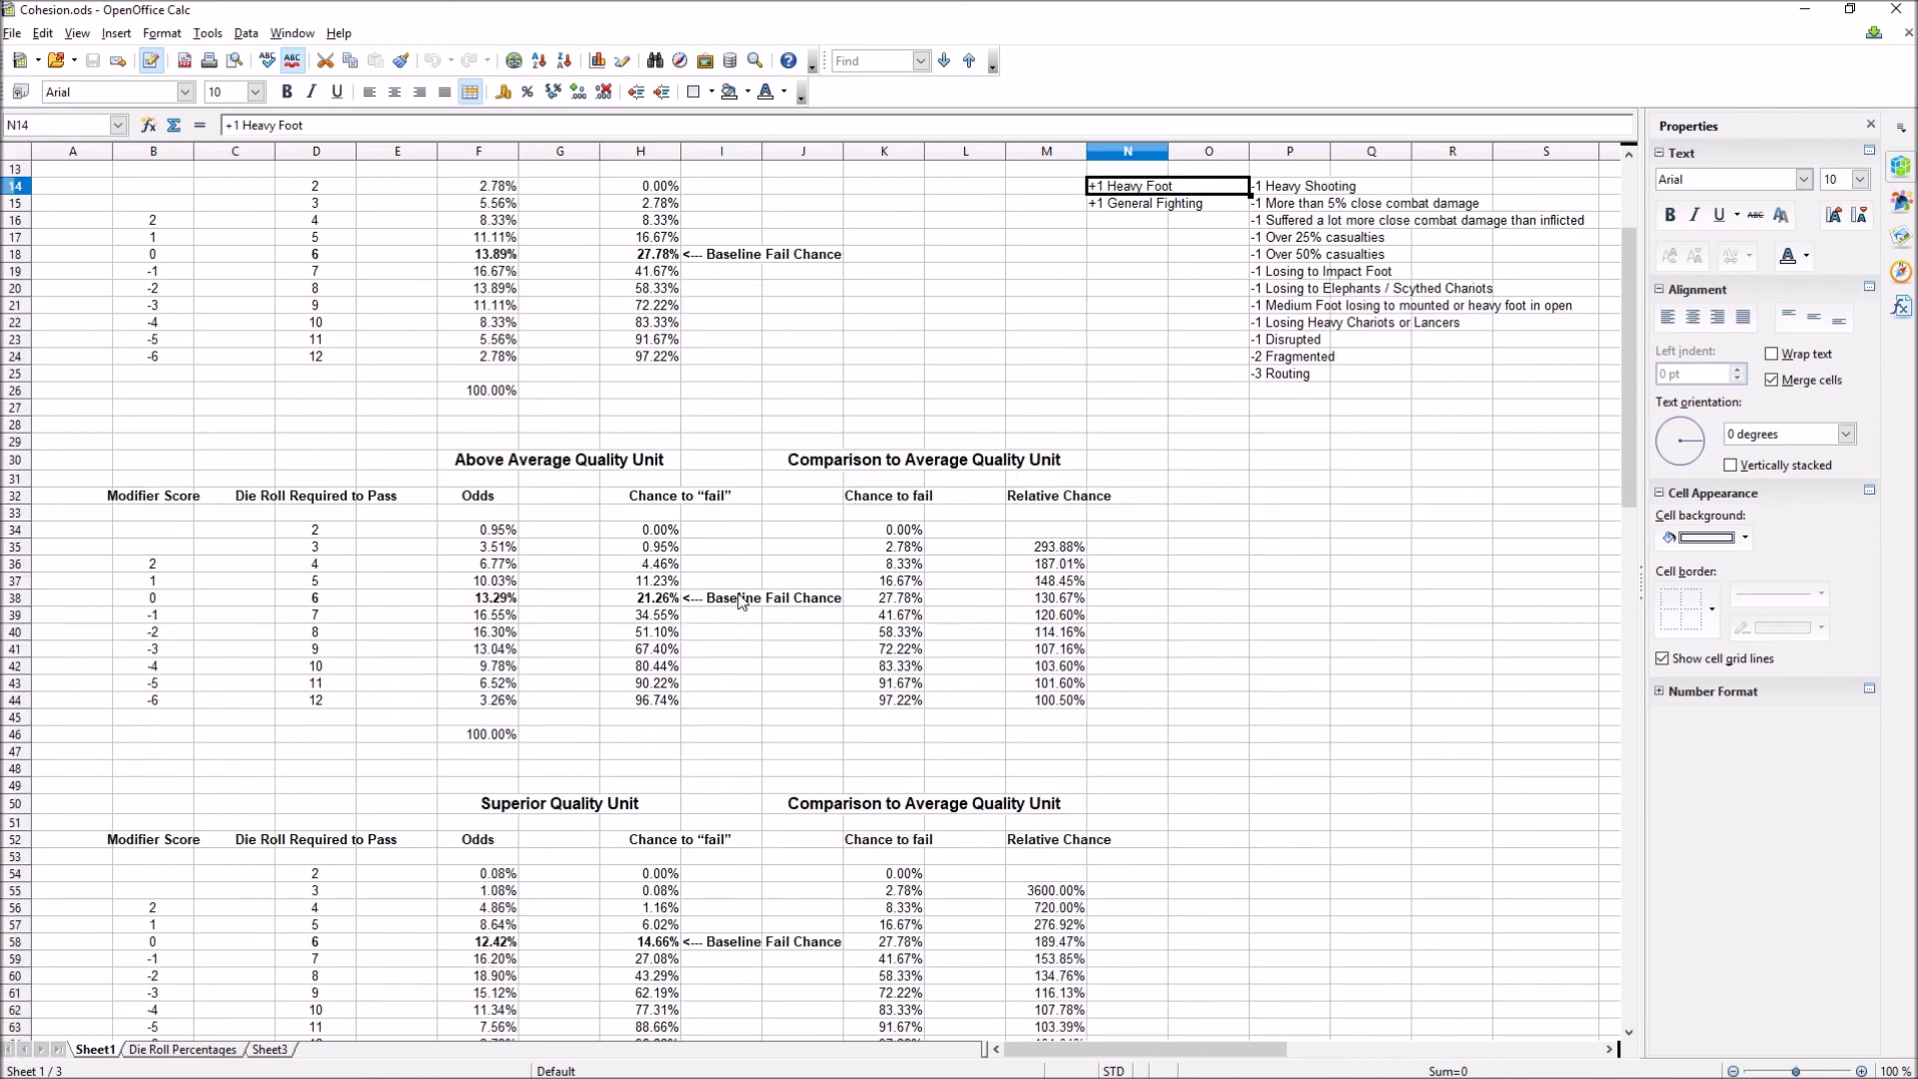
scroll(622, 654, down, 2)
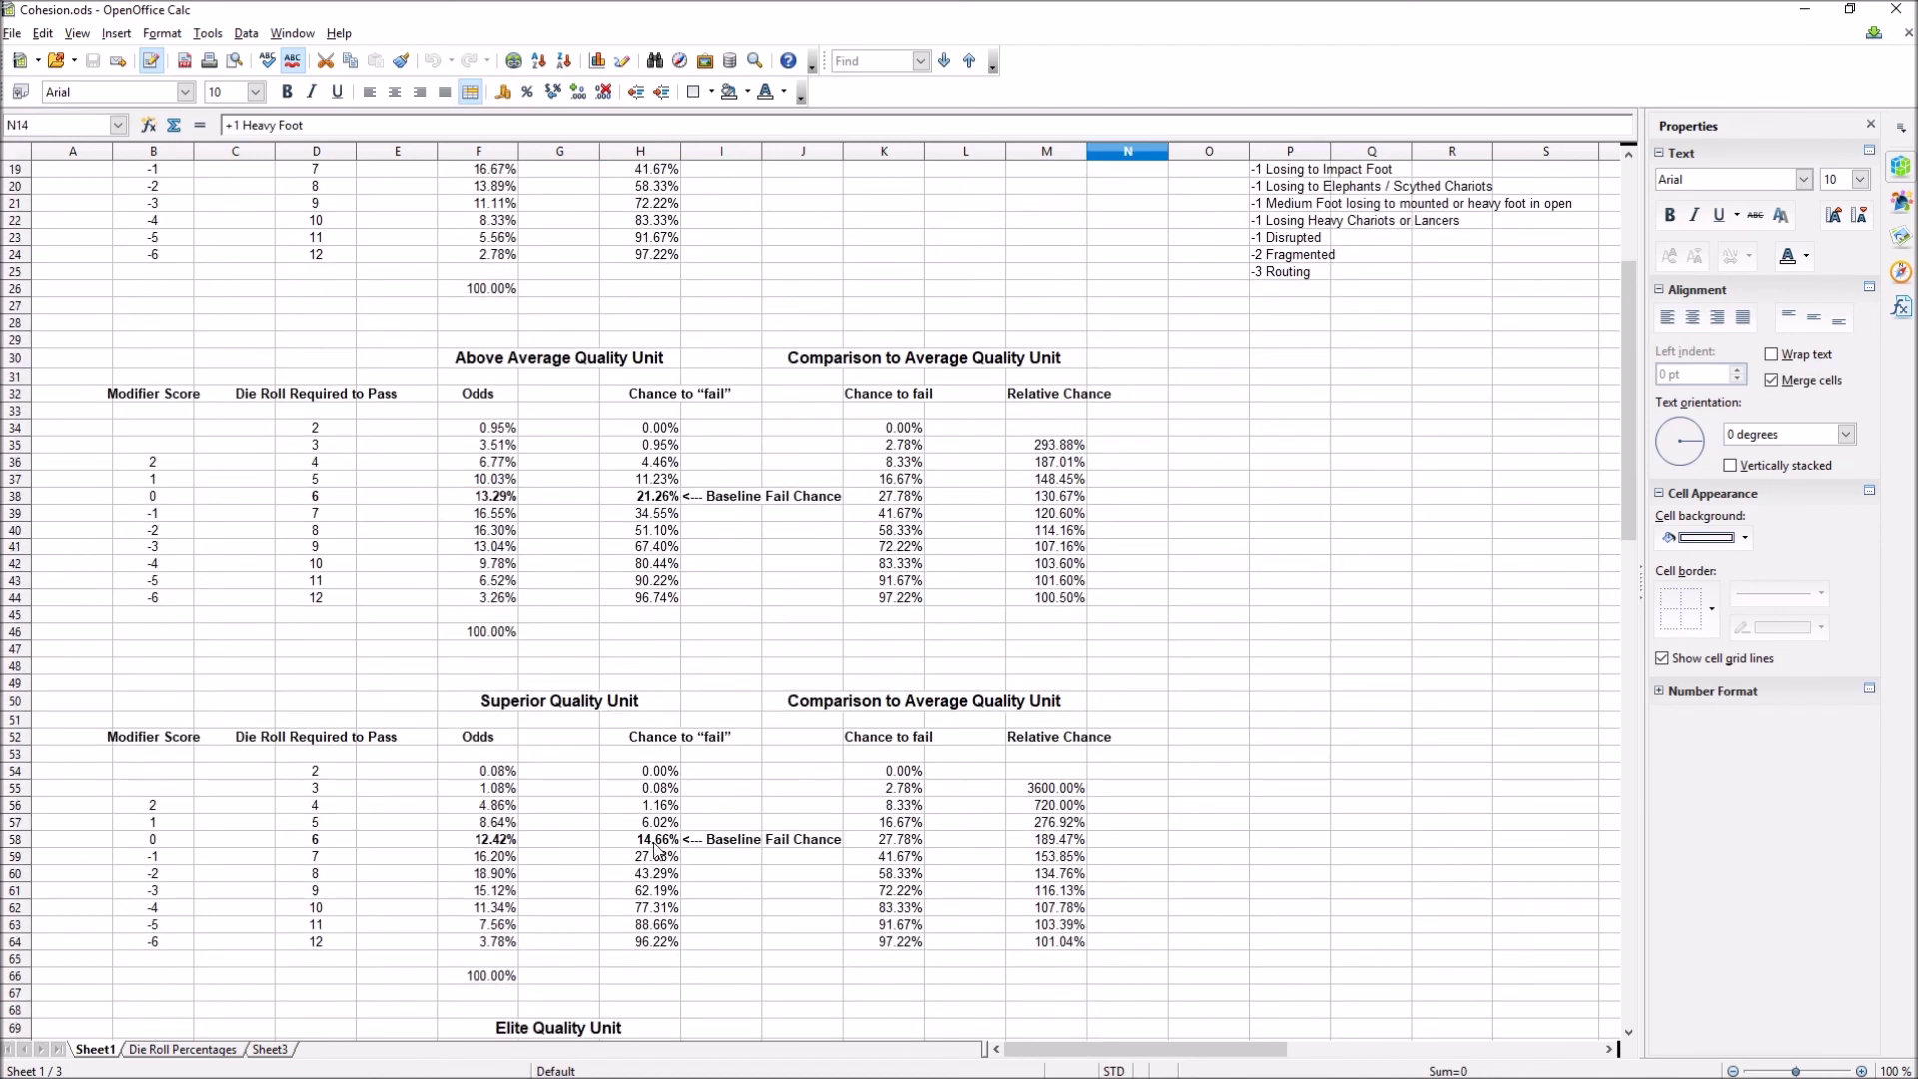
click(661, 857)
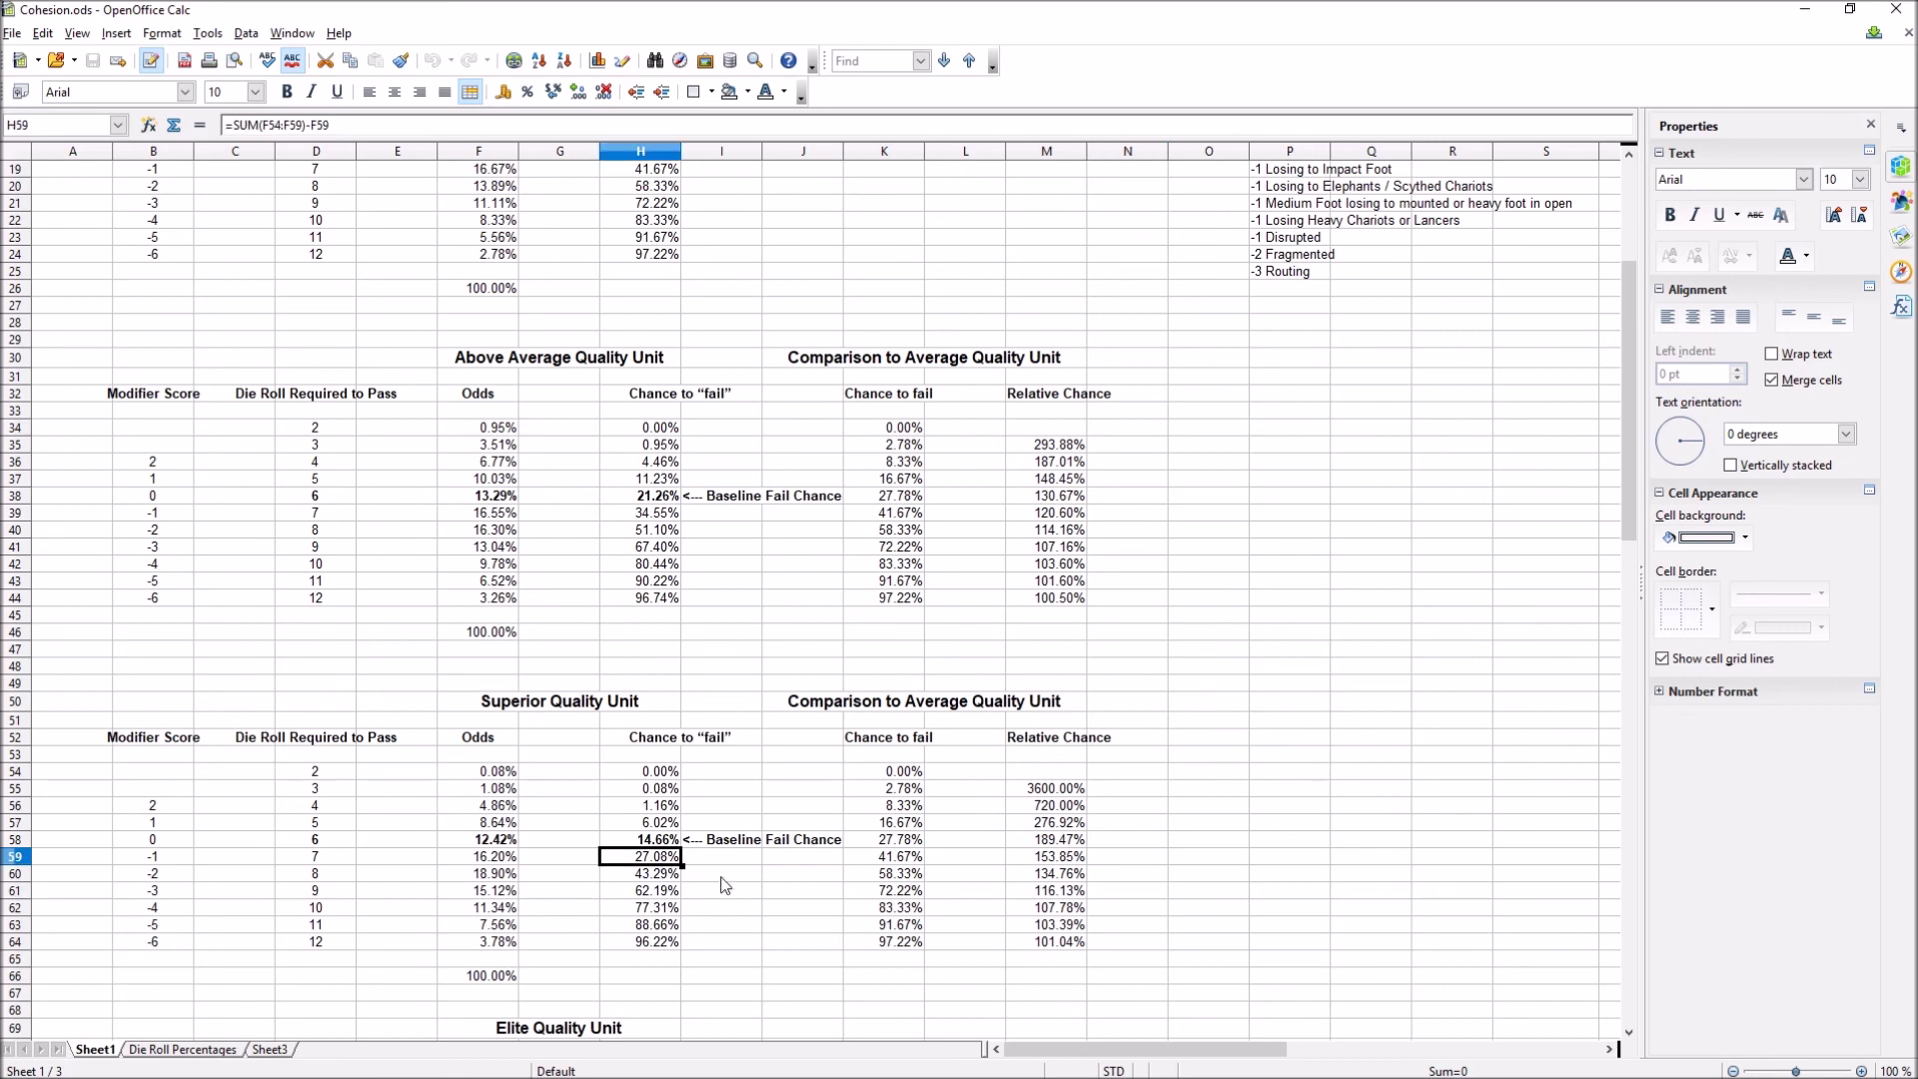
click(649, 875)
scroll(789, 907, up, 6)
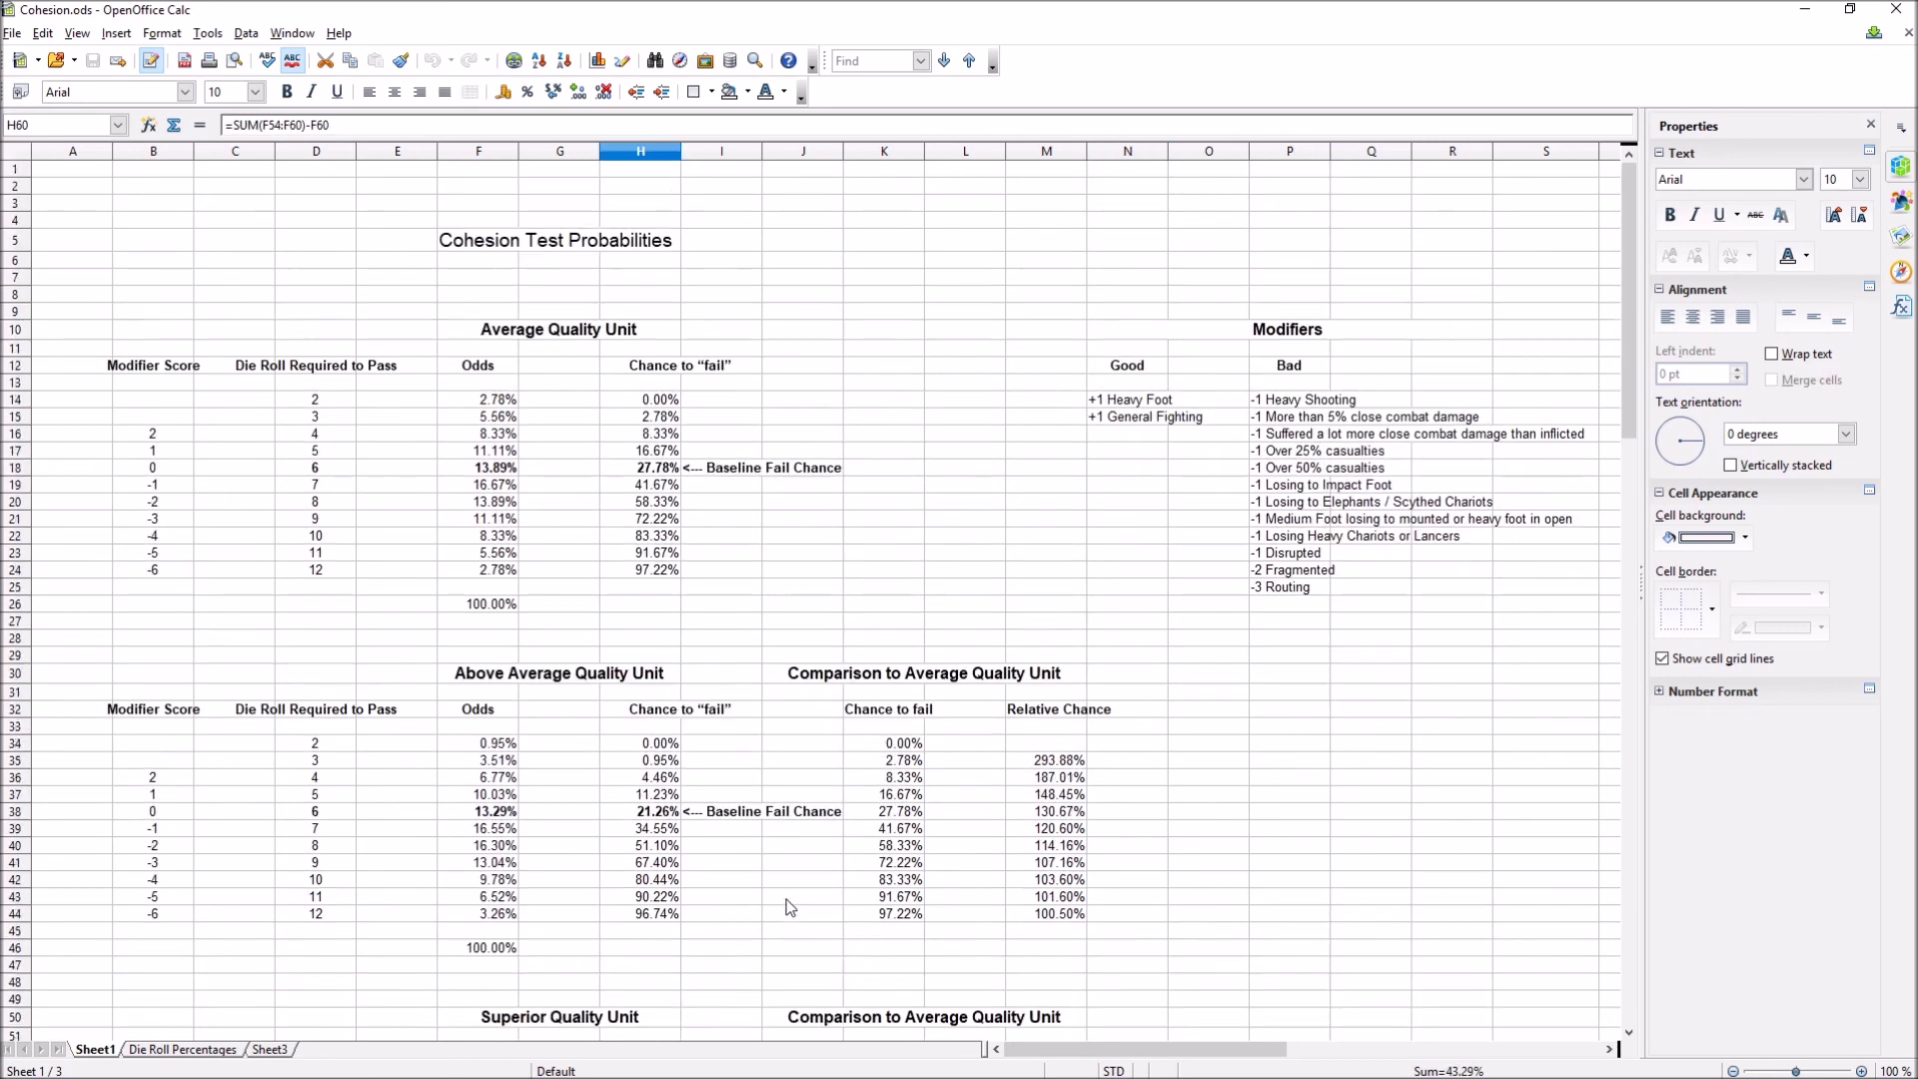
Review the Over 25% casualties and Over 50% casualties modifiers alongside the Average Quality Unit's chances to fail
click(983, 555)
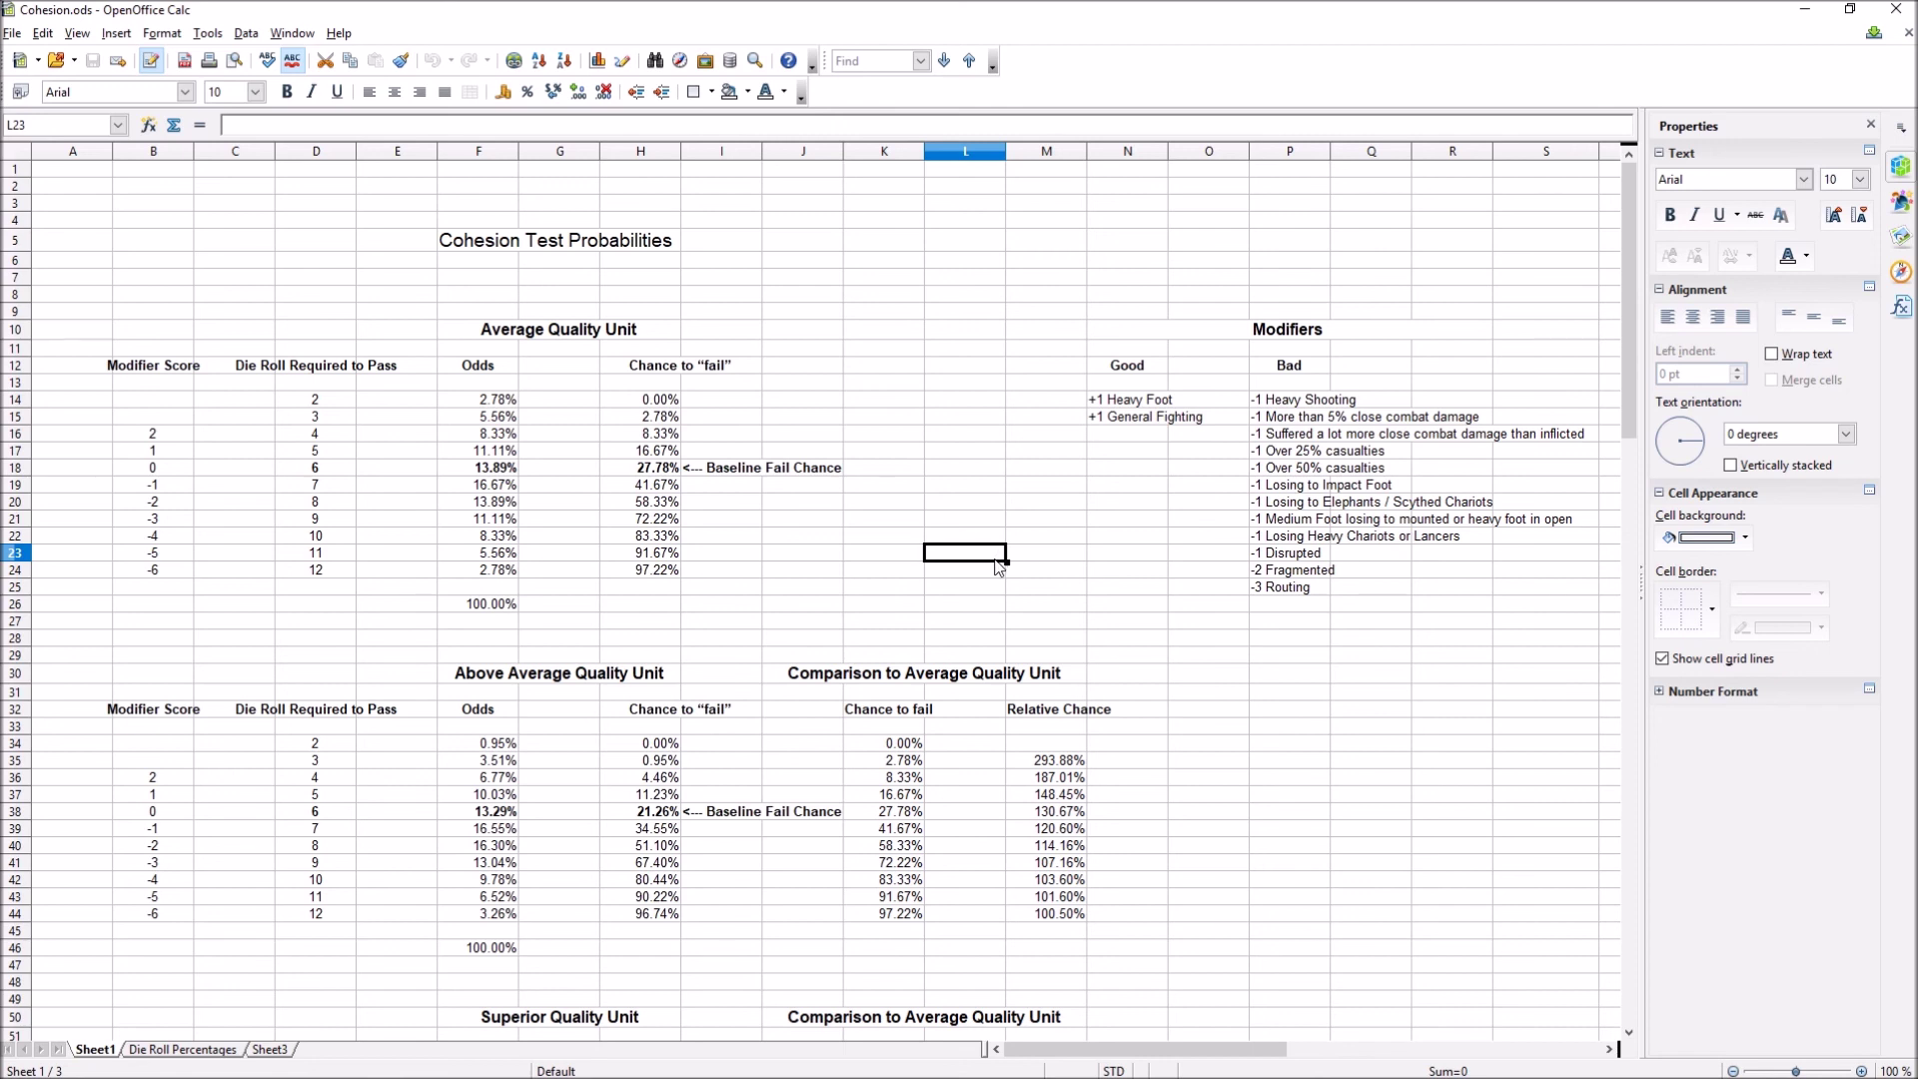
click(1321, 471)
click(1335, 454)
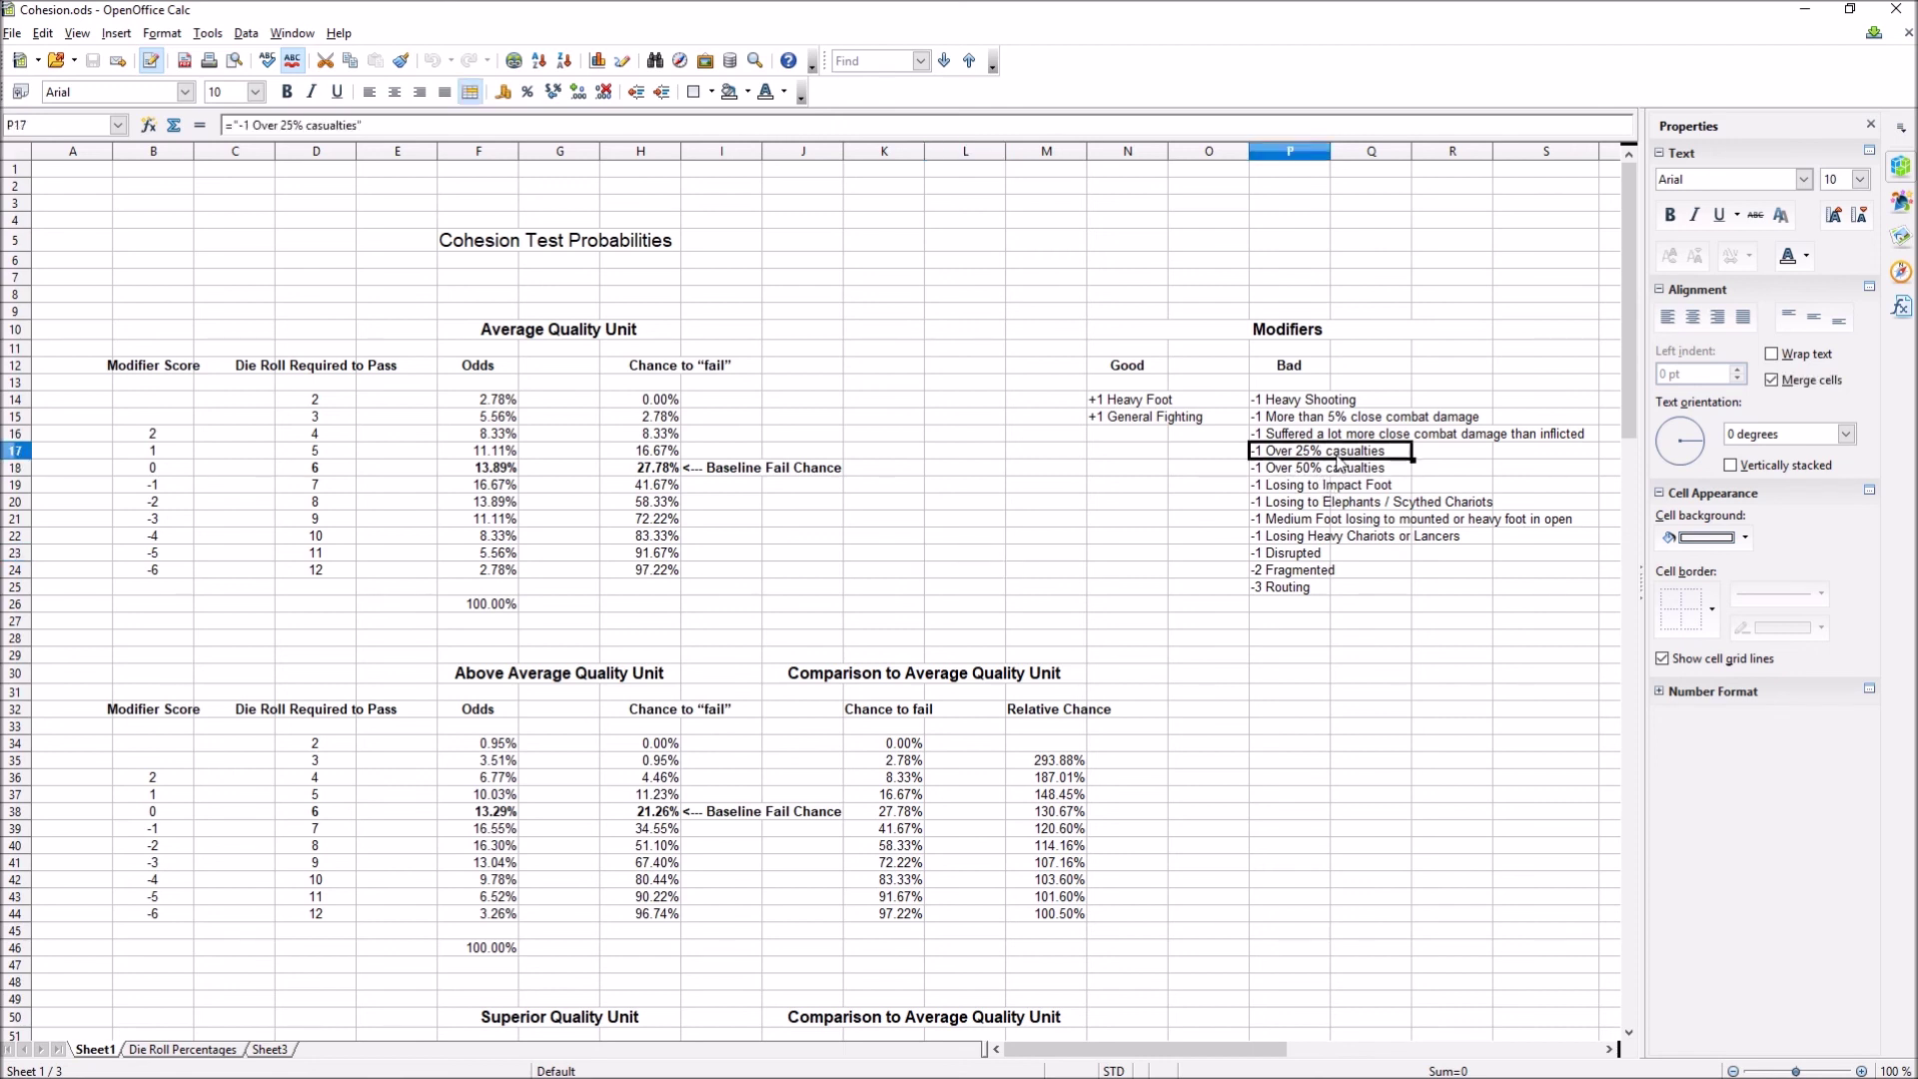
click(1344, 474)
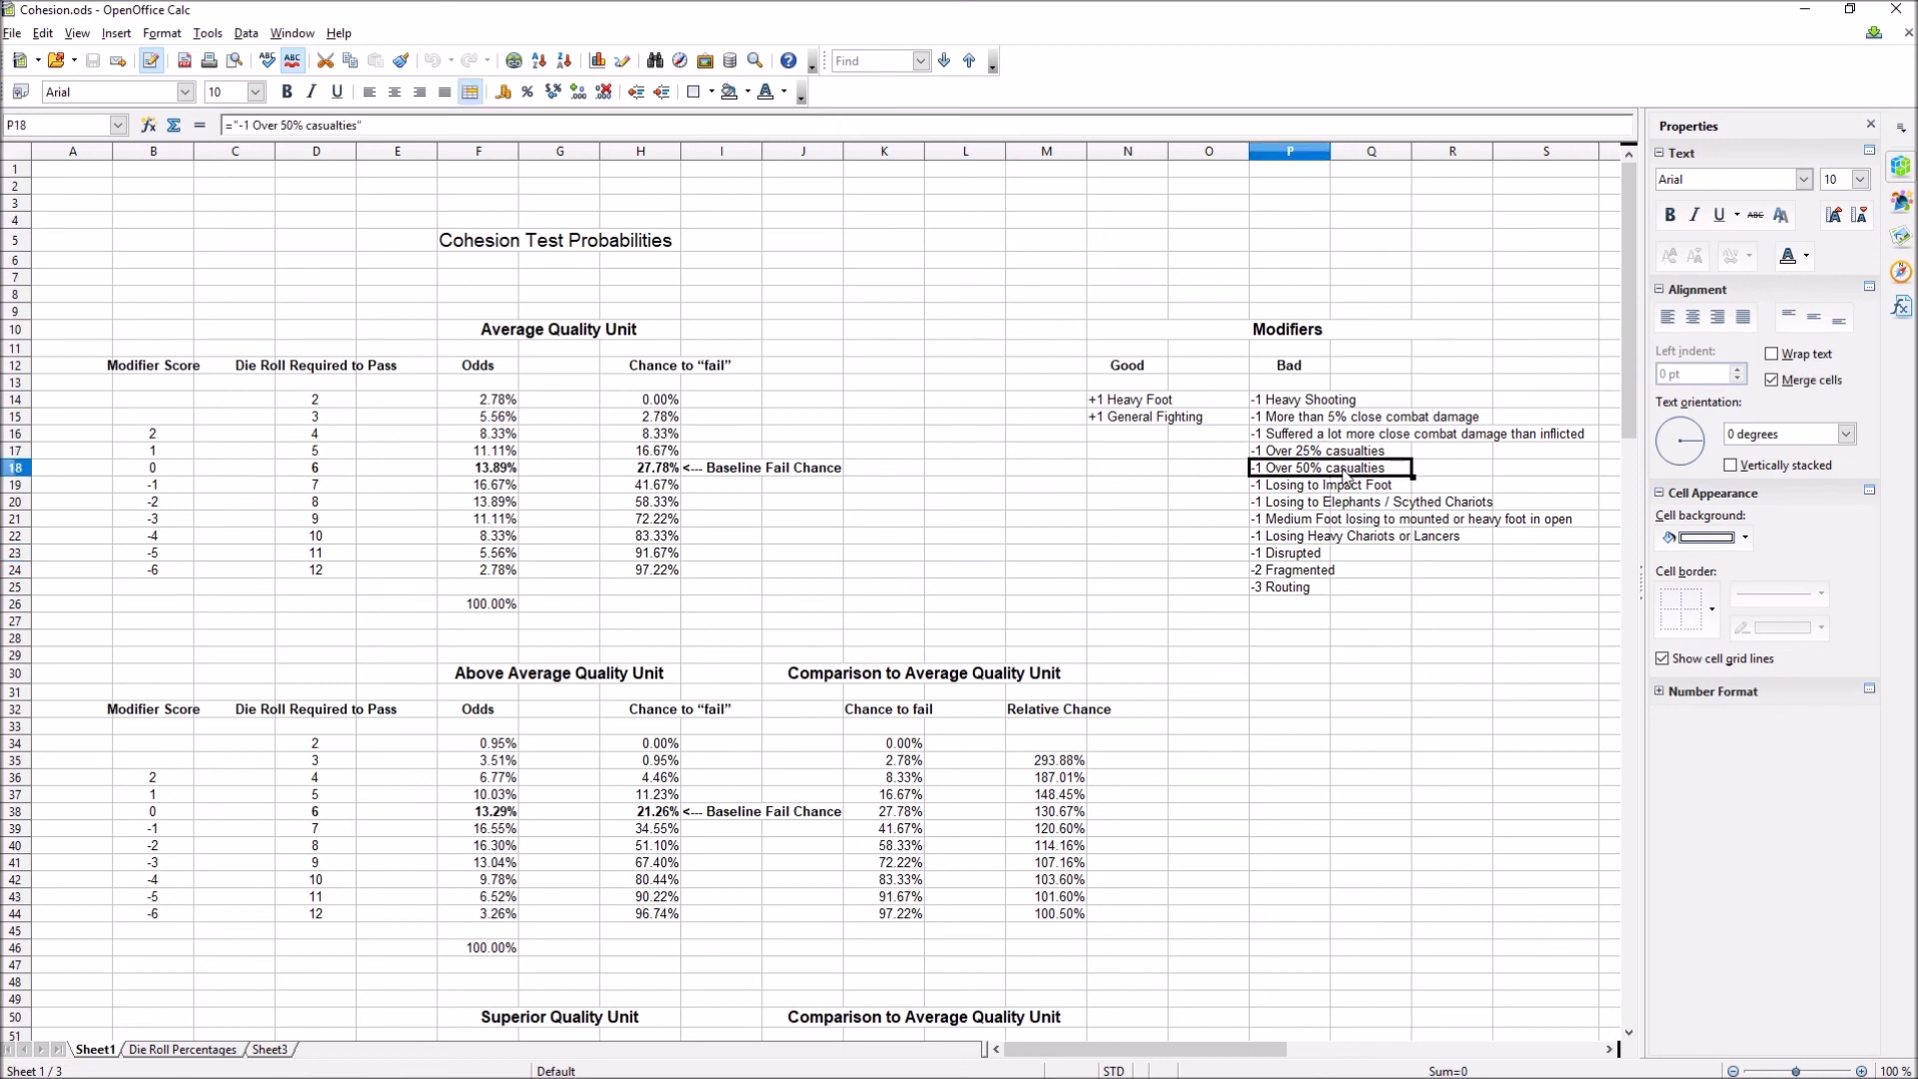
scroll(986, 600, down, 3)
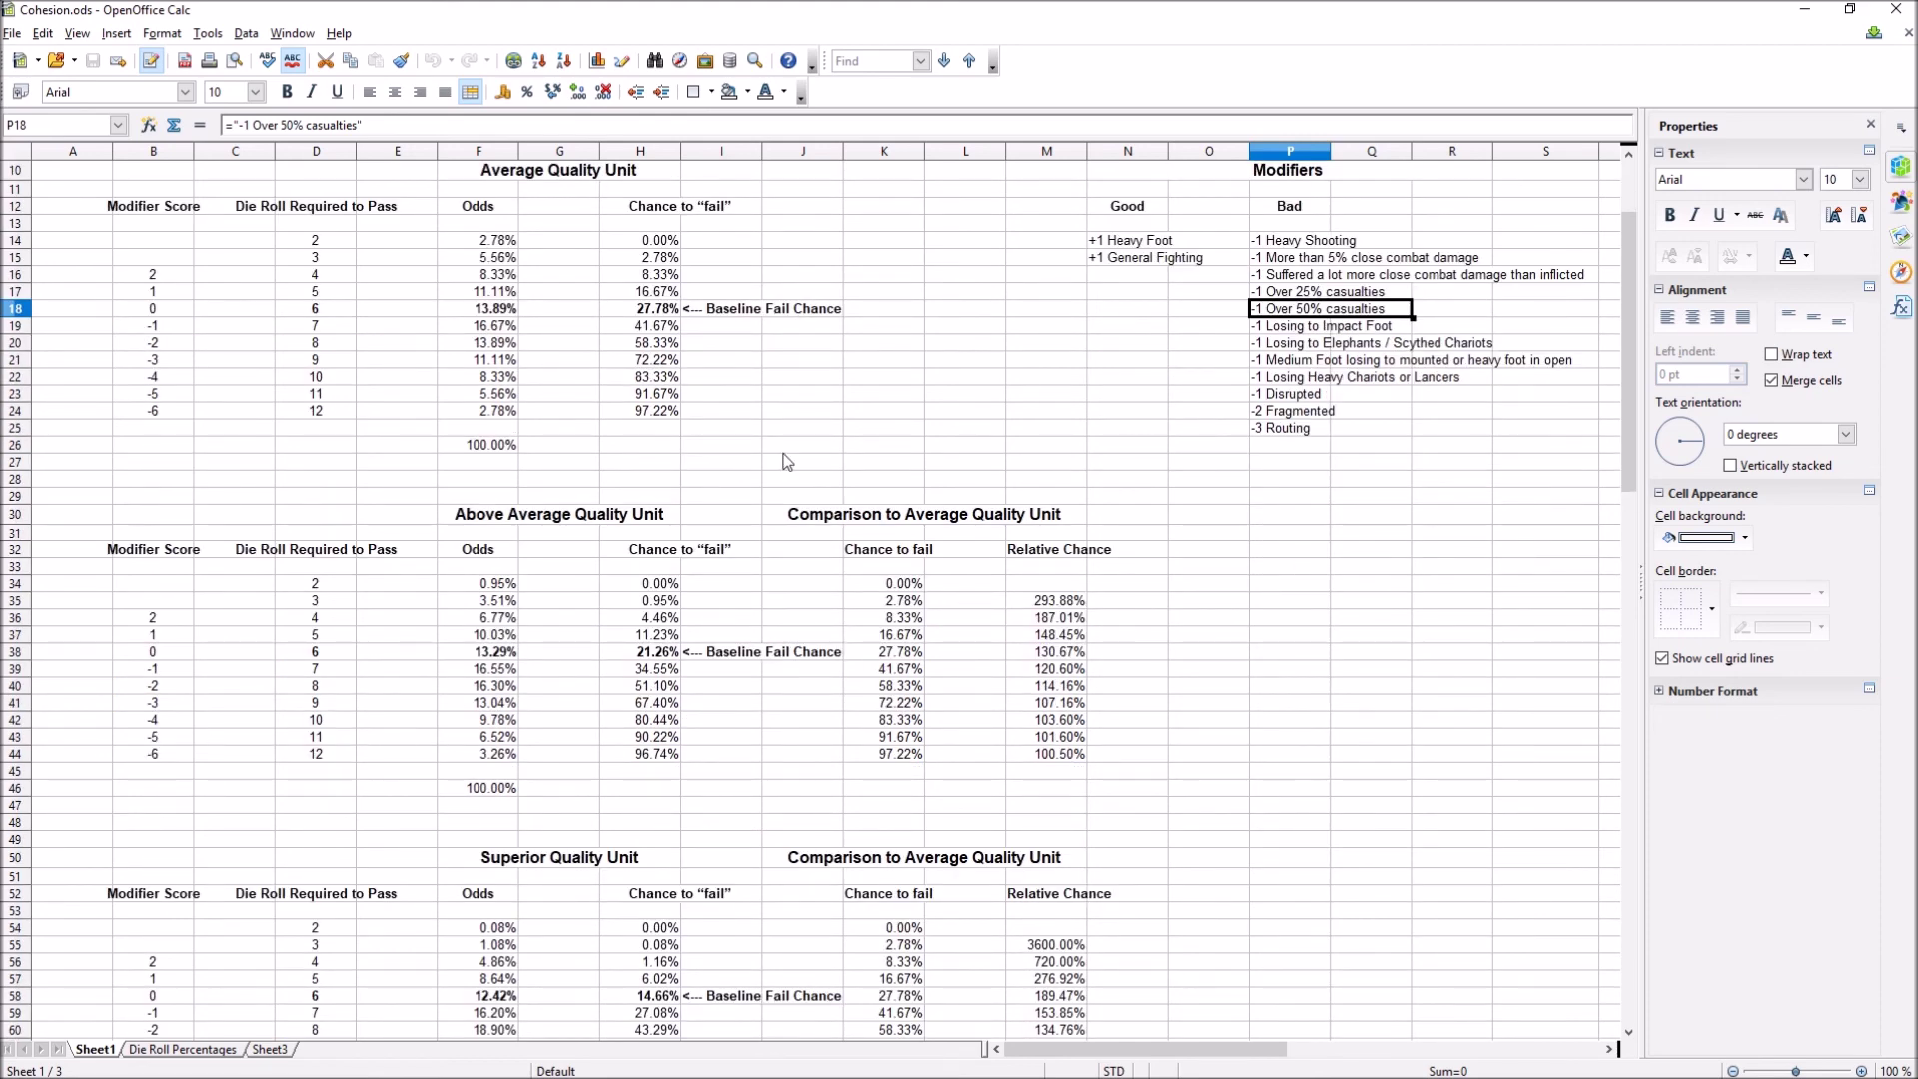
click(796, 399)
click(1245, 555)
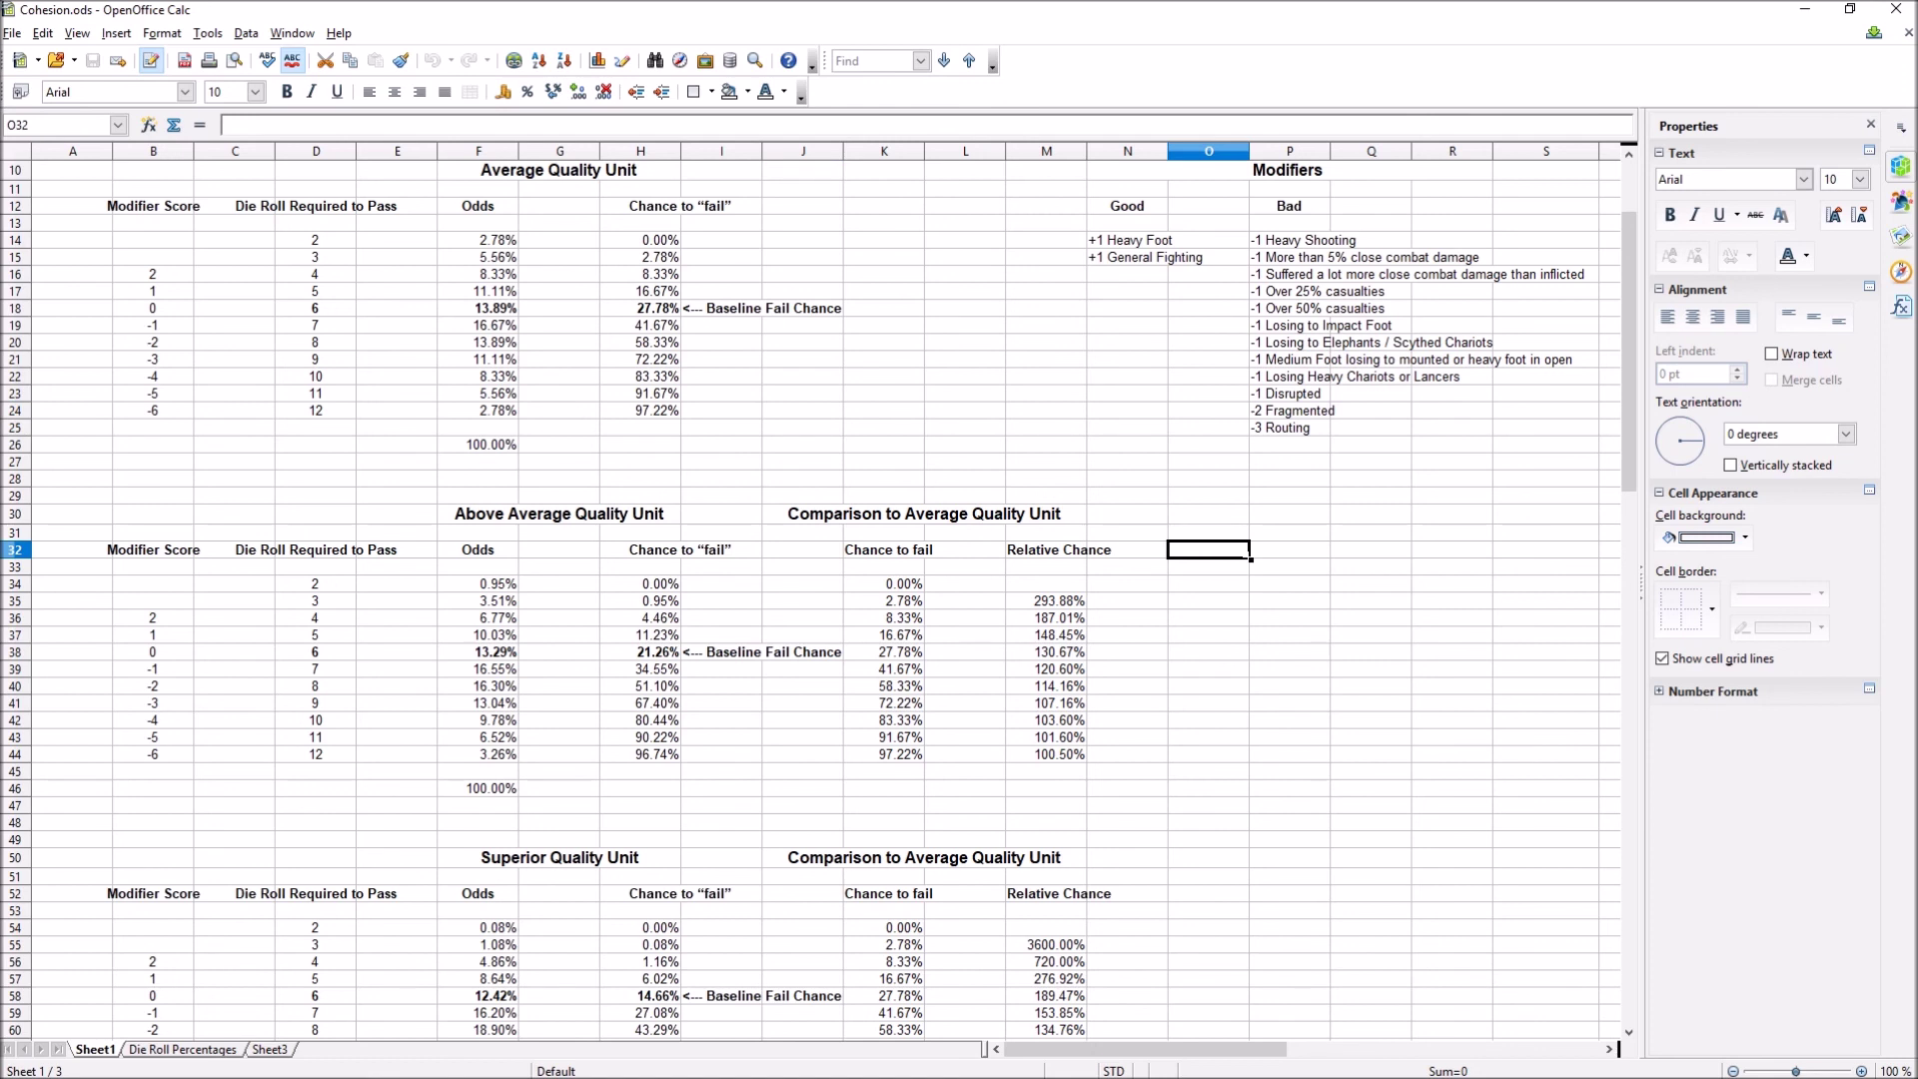